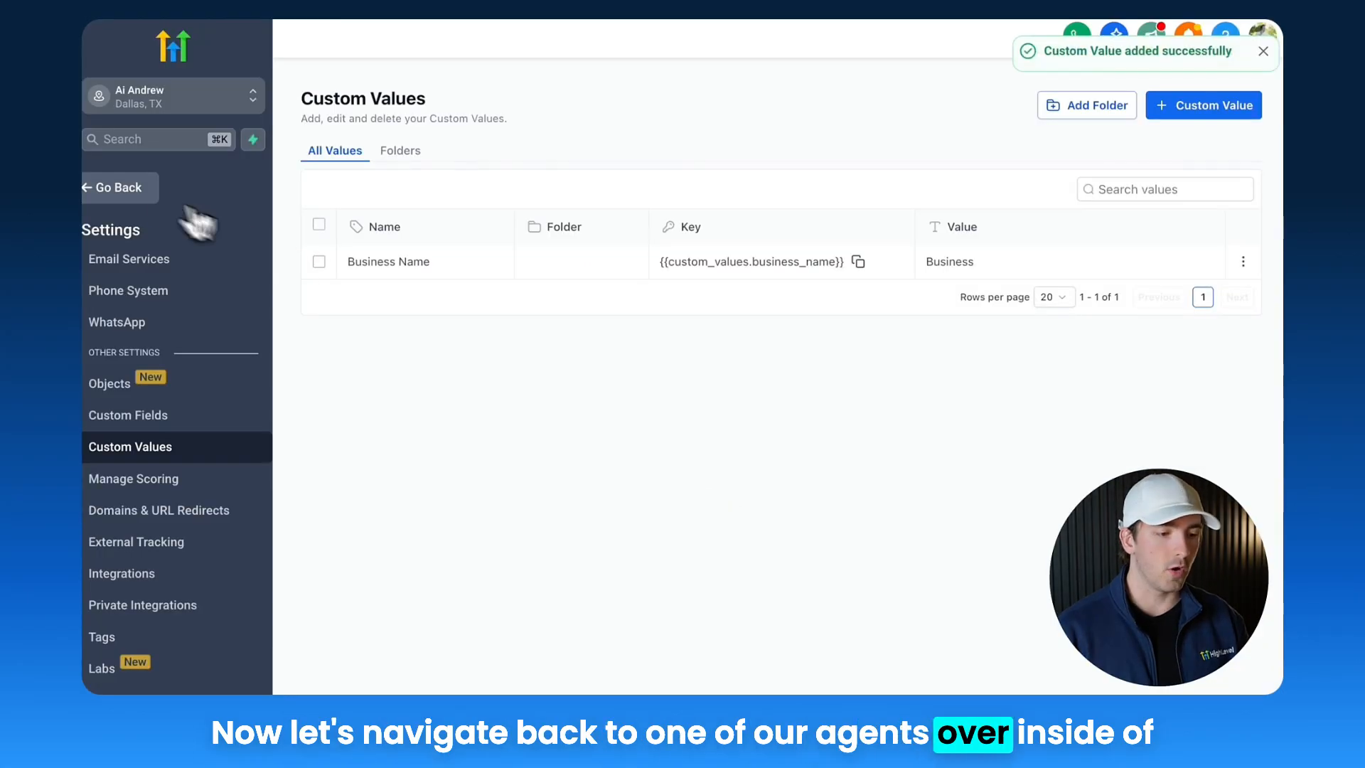
# Step: Go to AI Agents and open the New Untitled Agent
pyautogui.click(117, 187)
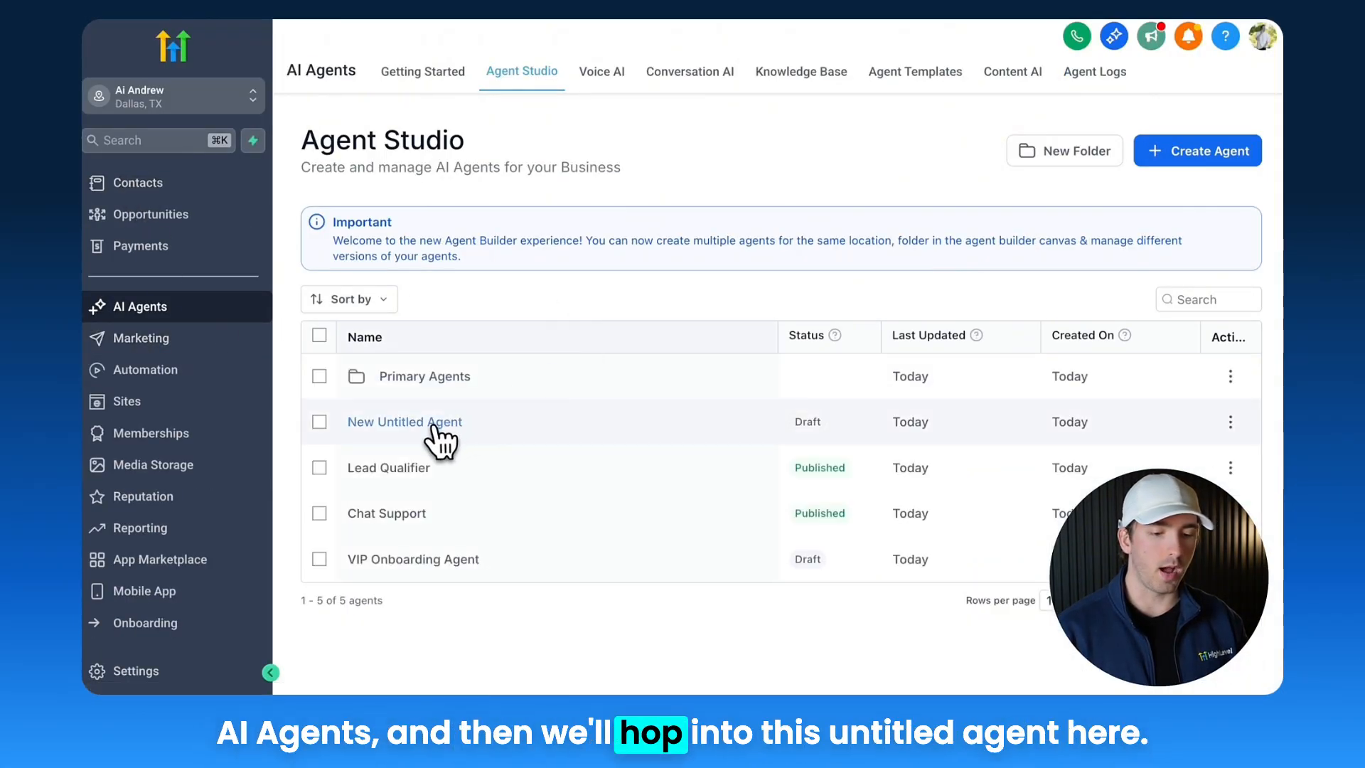
pyautogui.click(433, 423)
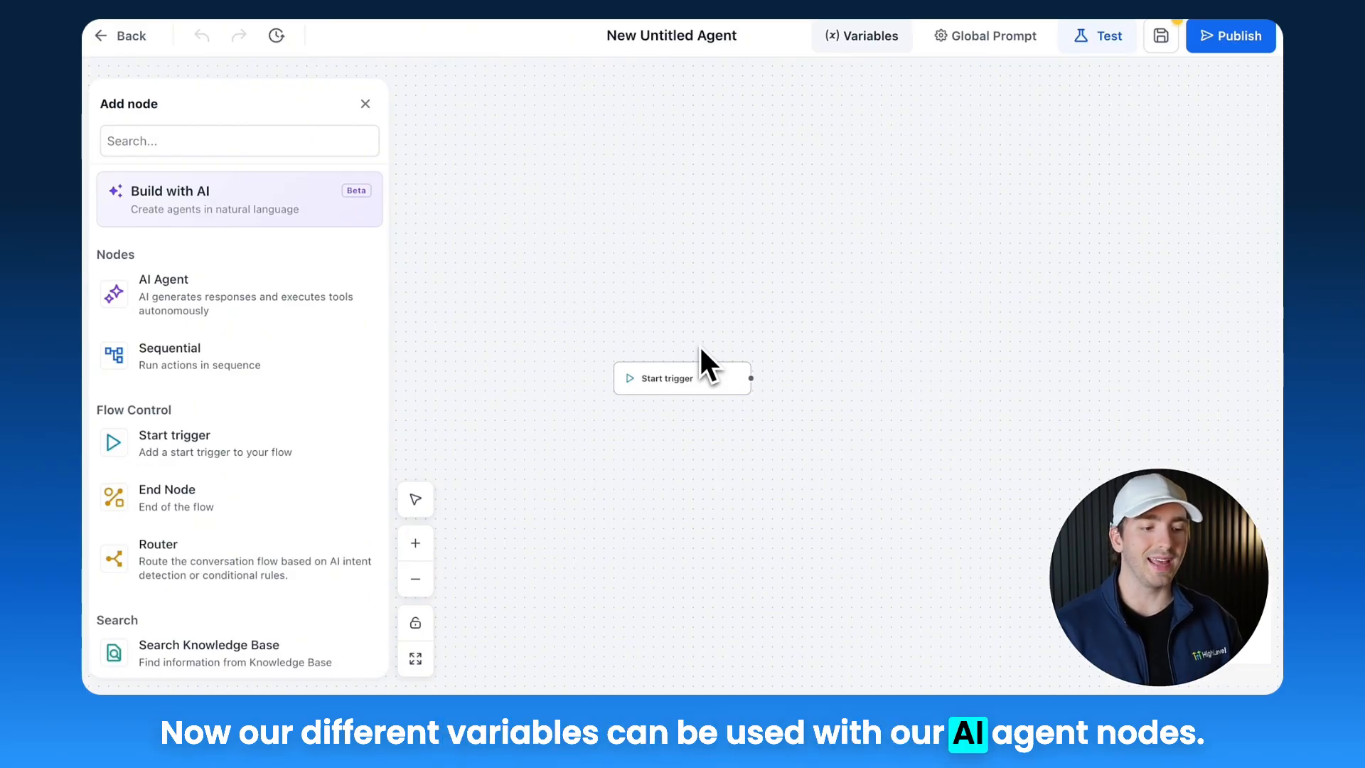
# Step: Add an AI Agent node to the canvas beside the start trigger and browse its prompt's variable picker
pyautogui.moveTo(207, 296); pyautogui.dragTo(846, 300)
pyautogui.moveTo(740, 268); pyautogui.dragTo(489, 271)
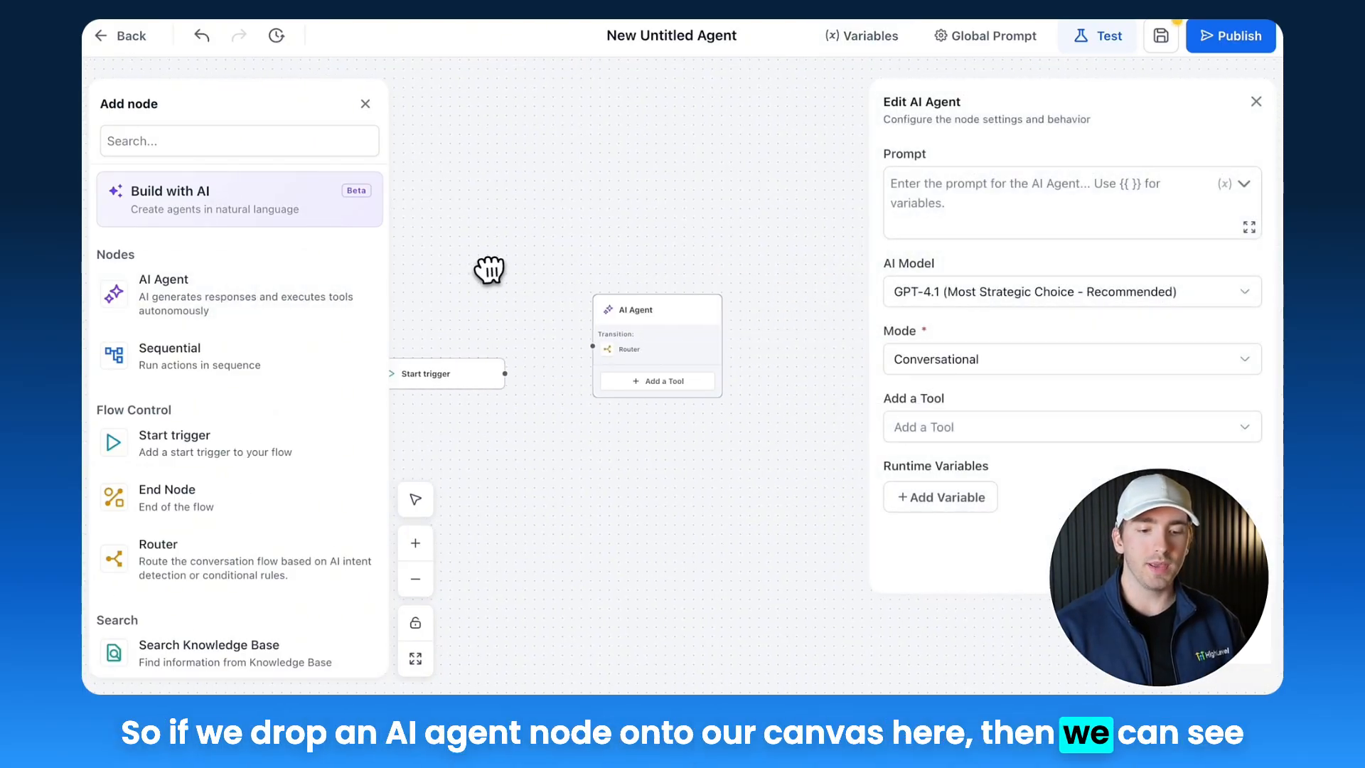
pyautogui.click(1244, 185)
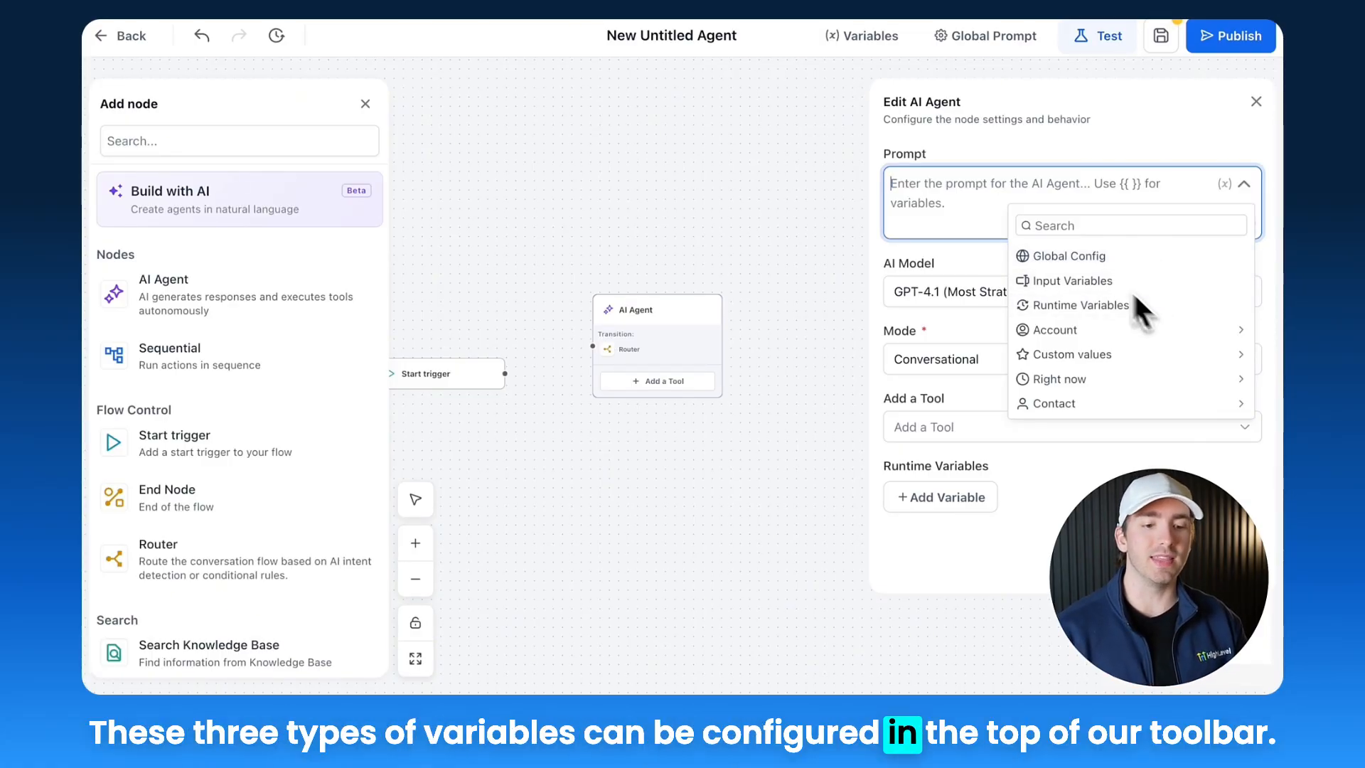
# Step: In the agent's Variables, add a global config API_KEY of type String, enter the API key as its value, and save
pyautogui.click(857, 41)
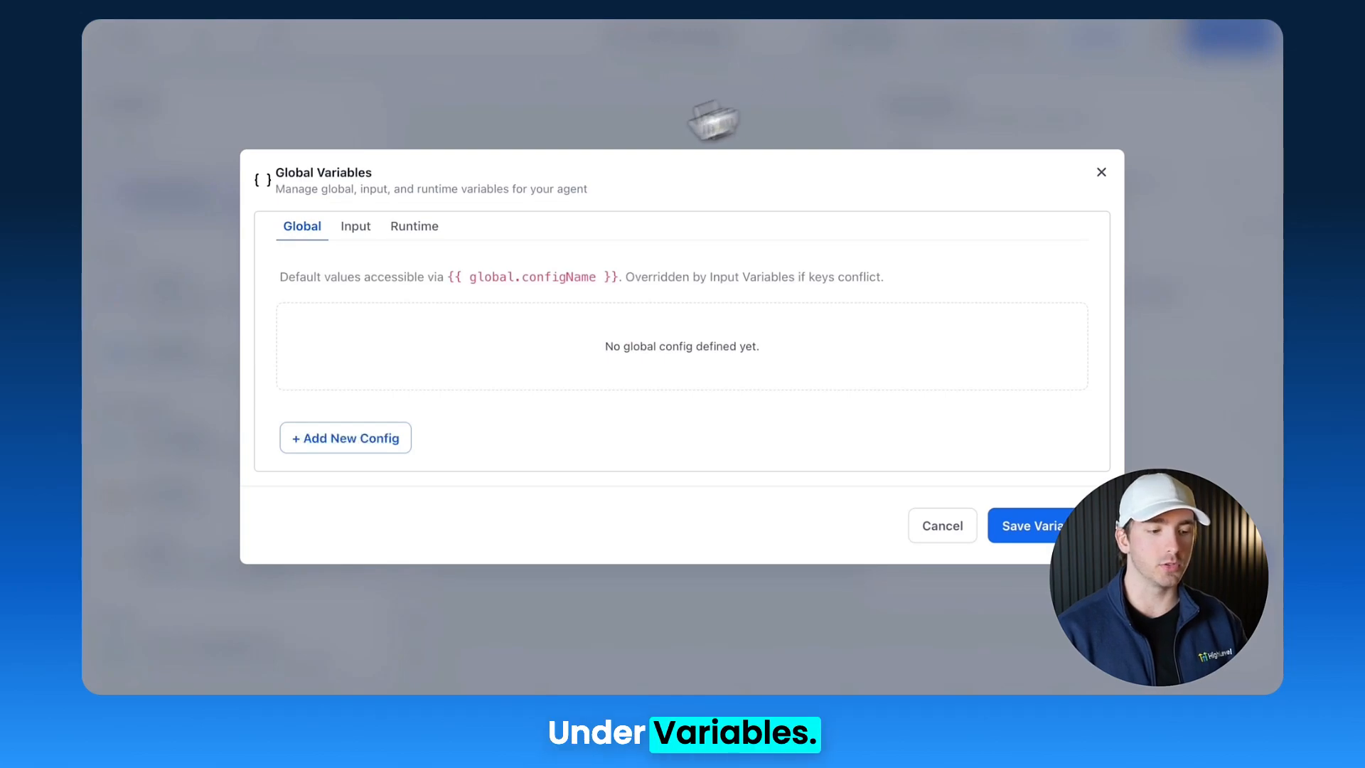
pyautogui.click(355, 227)
pyautogui.click(419, 227)
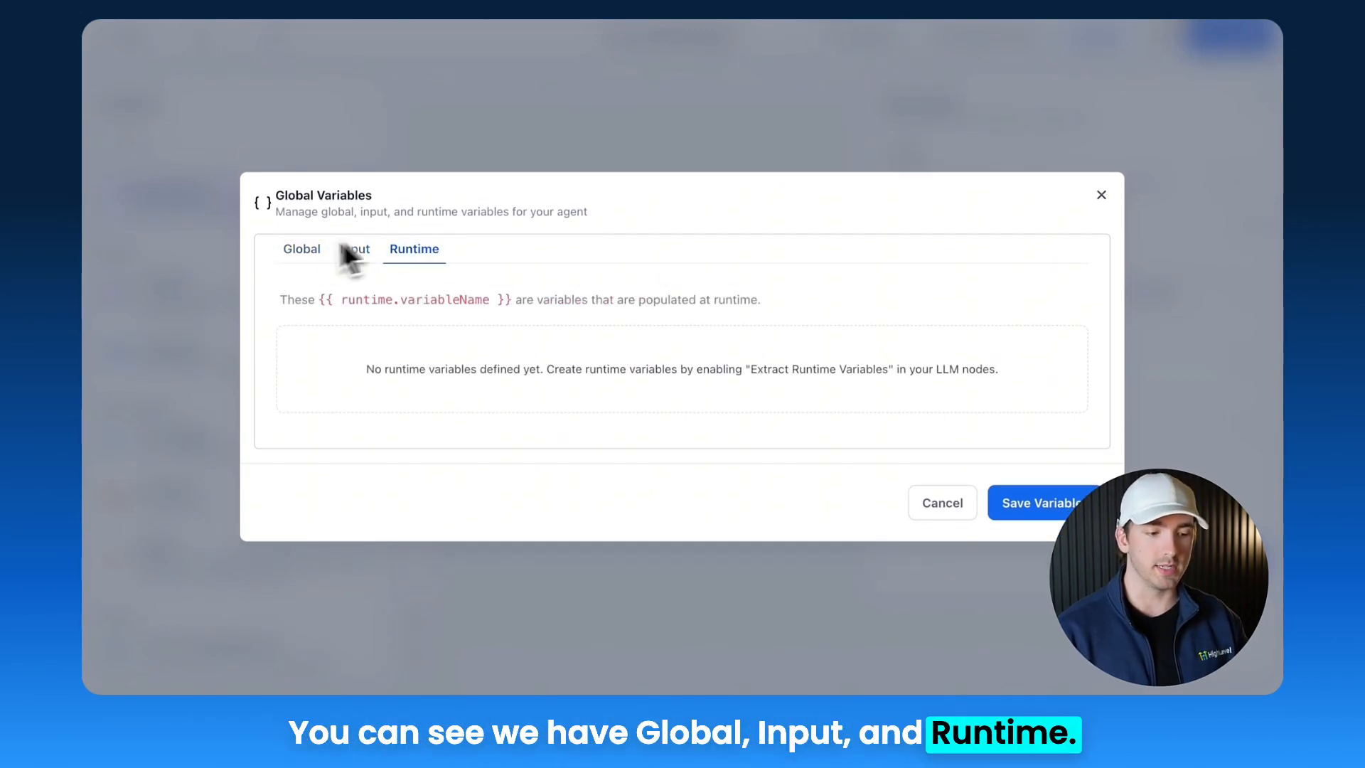
pyautogui.click(299, 250)
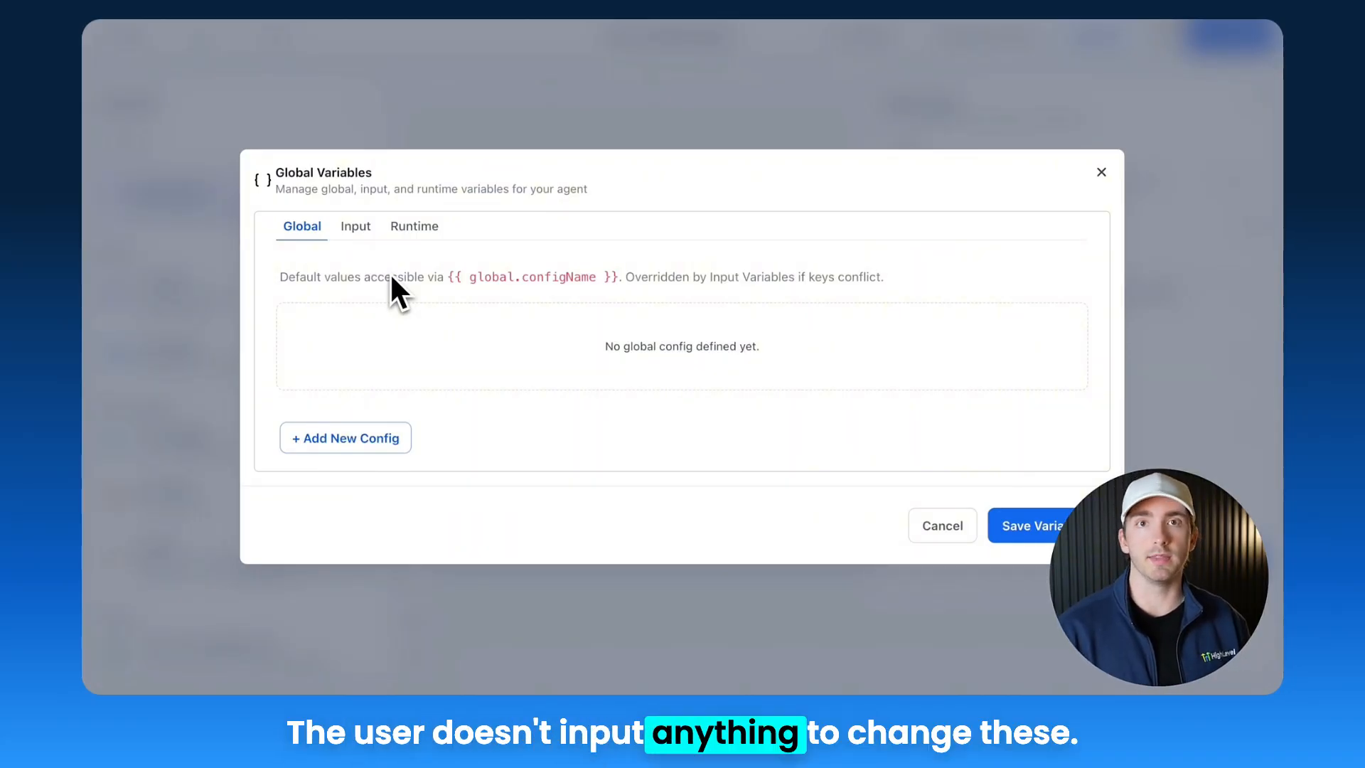
pyautogui.click(347, 435)
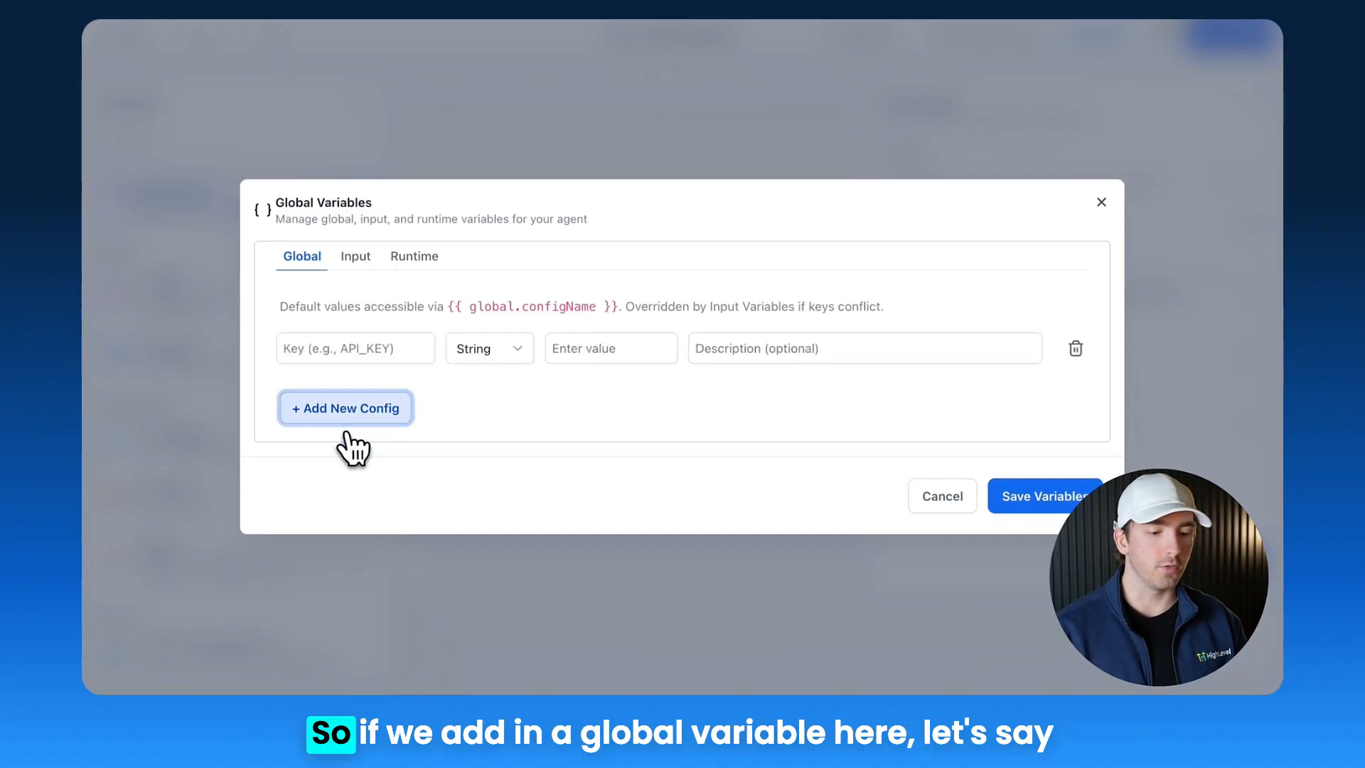
pyautogui.click(401, 355)
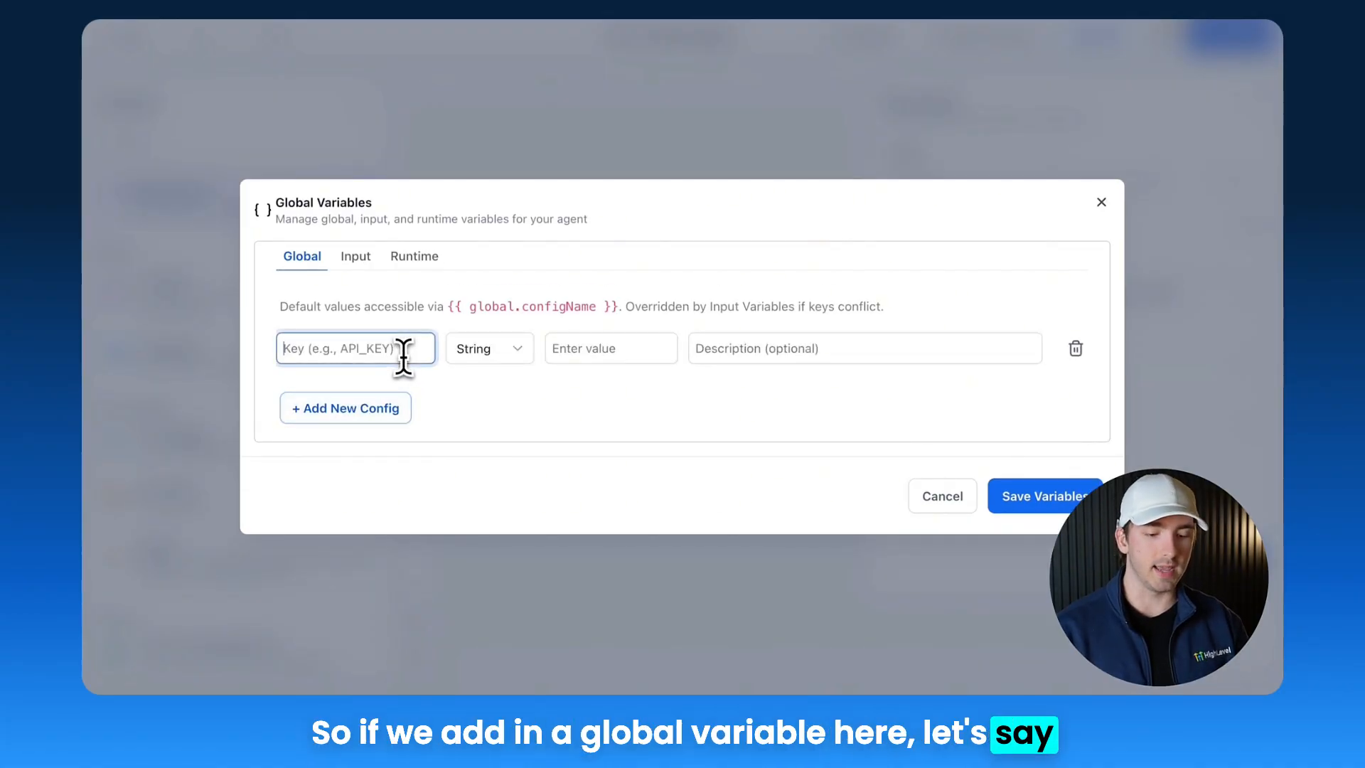
pyautogui.write('API_KEY')
pyautogui.click(649, 349)
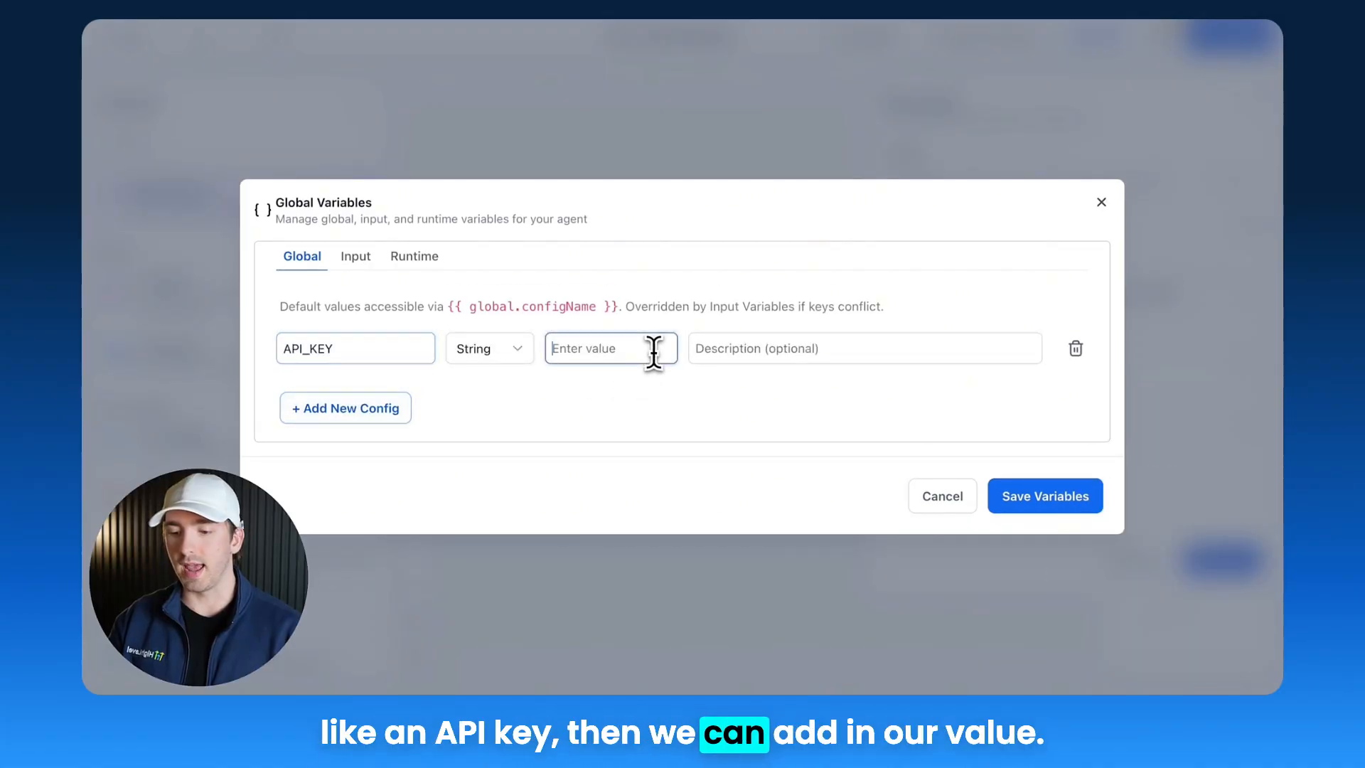
pyautogui.write('asdfasdf')
pyautogui.click(497, 359)
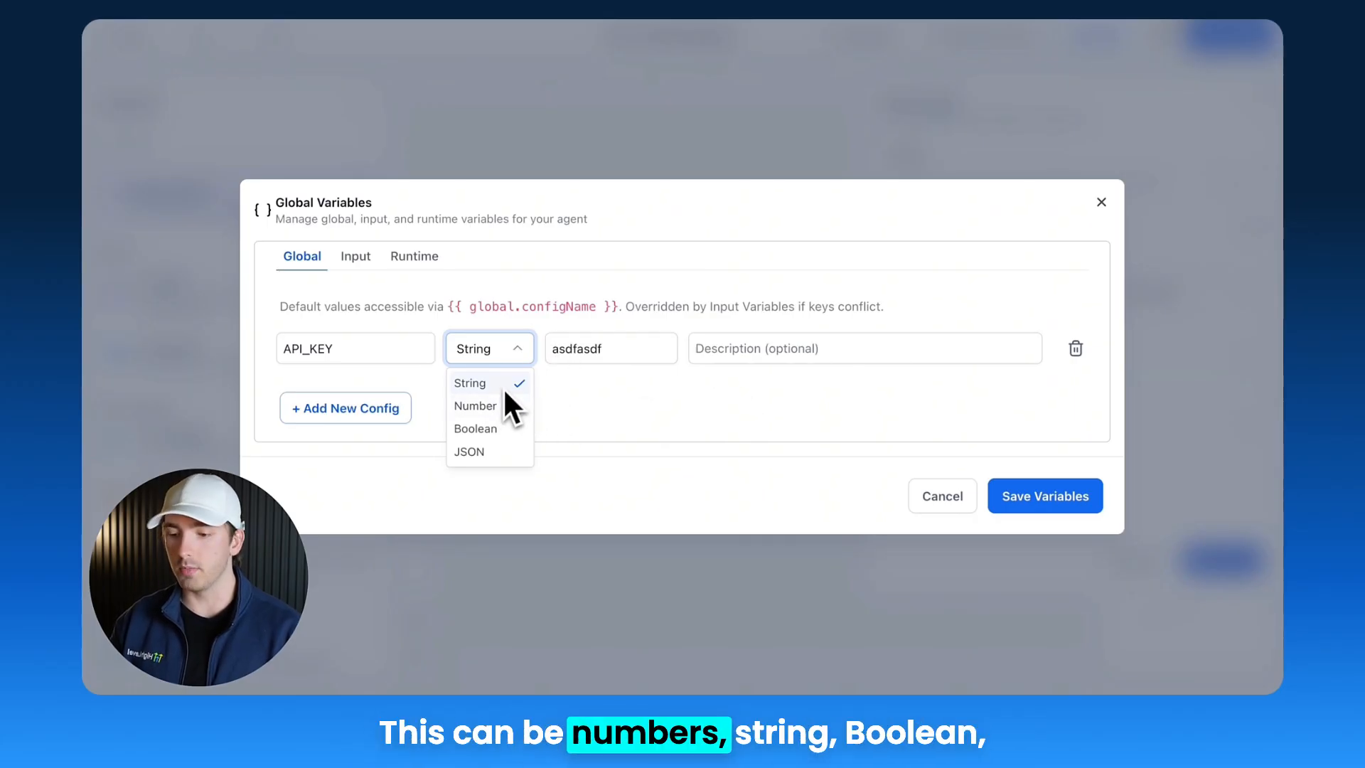
pyautogui.click(721, 420)
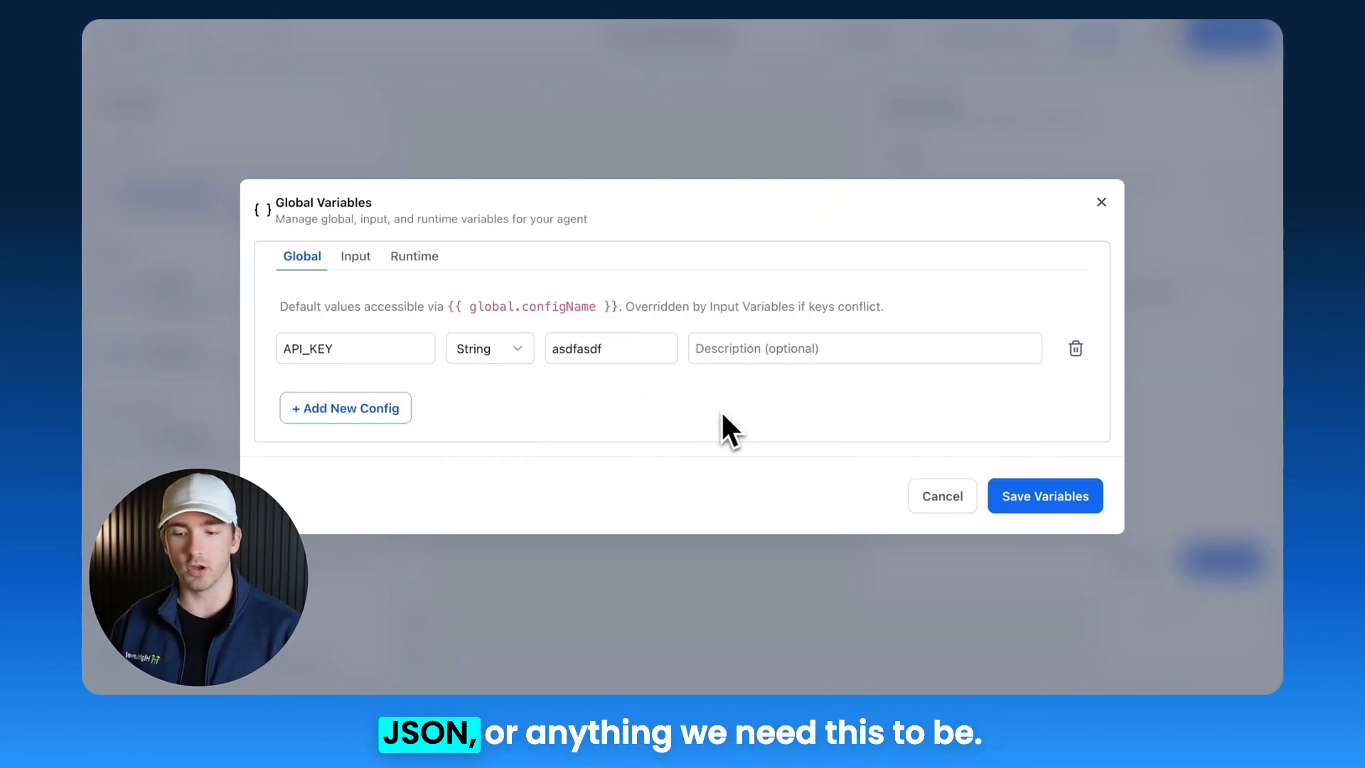
pyautogui.click(1032, 500)
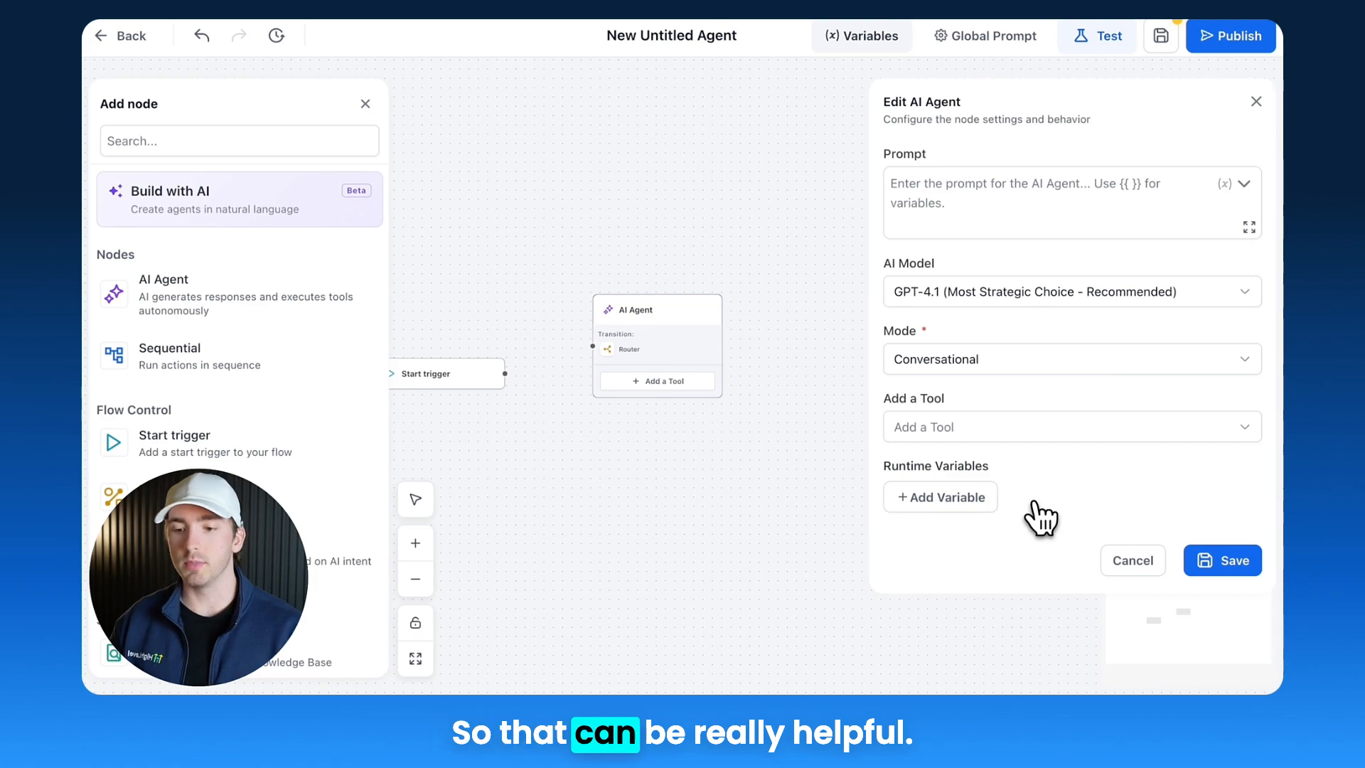
# Step: Add an input variable named message of type String with description "this is the users message" and save the variables
pyautogui.click(878, 40)
pyautogui.click(359, 259)
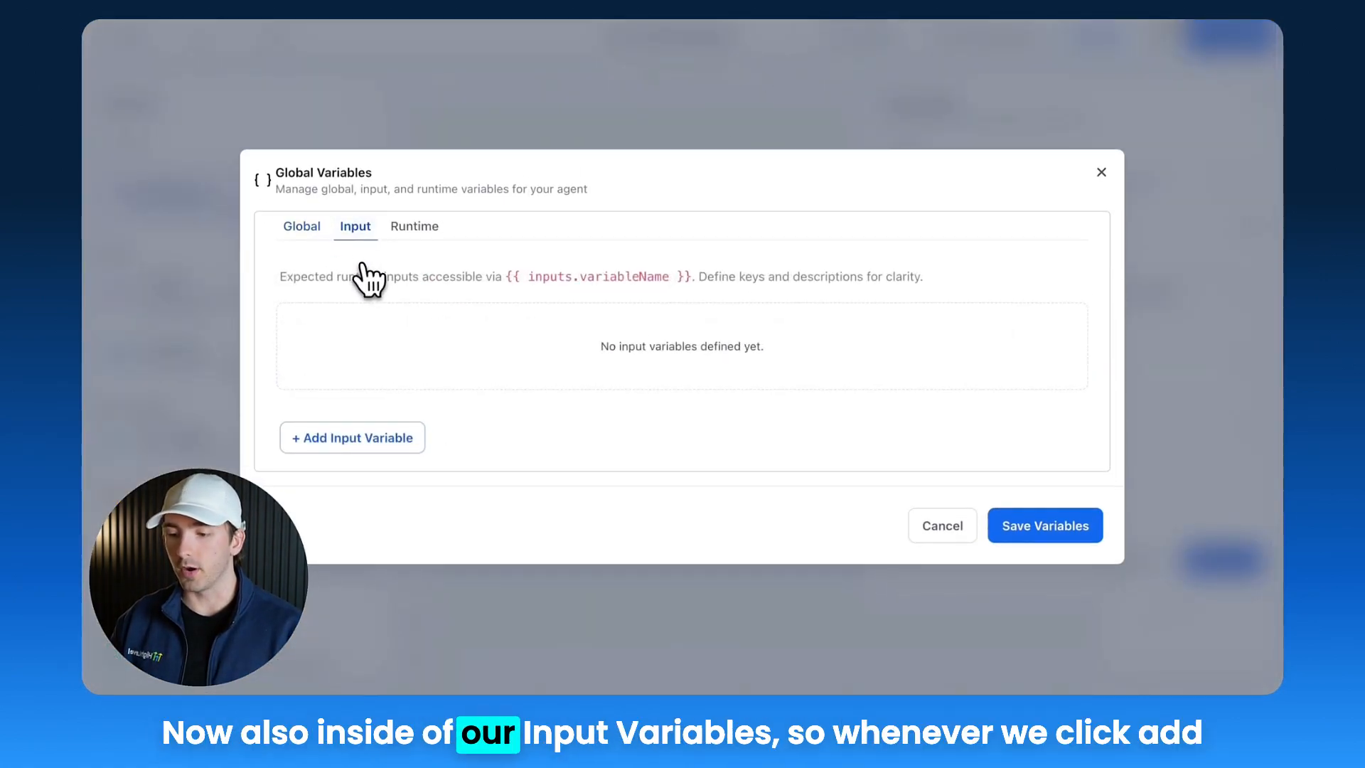
pyautogui.click(362, 439)
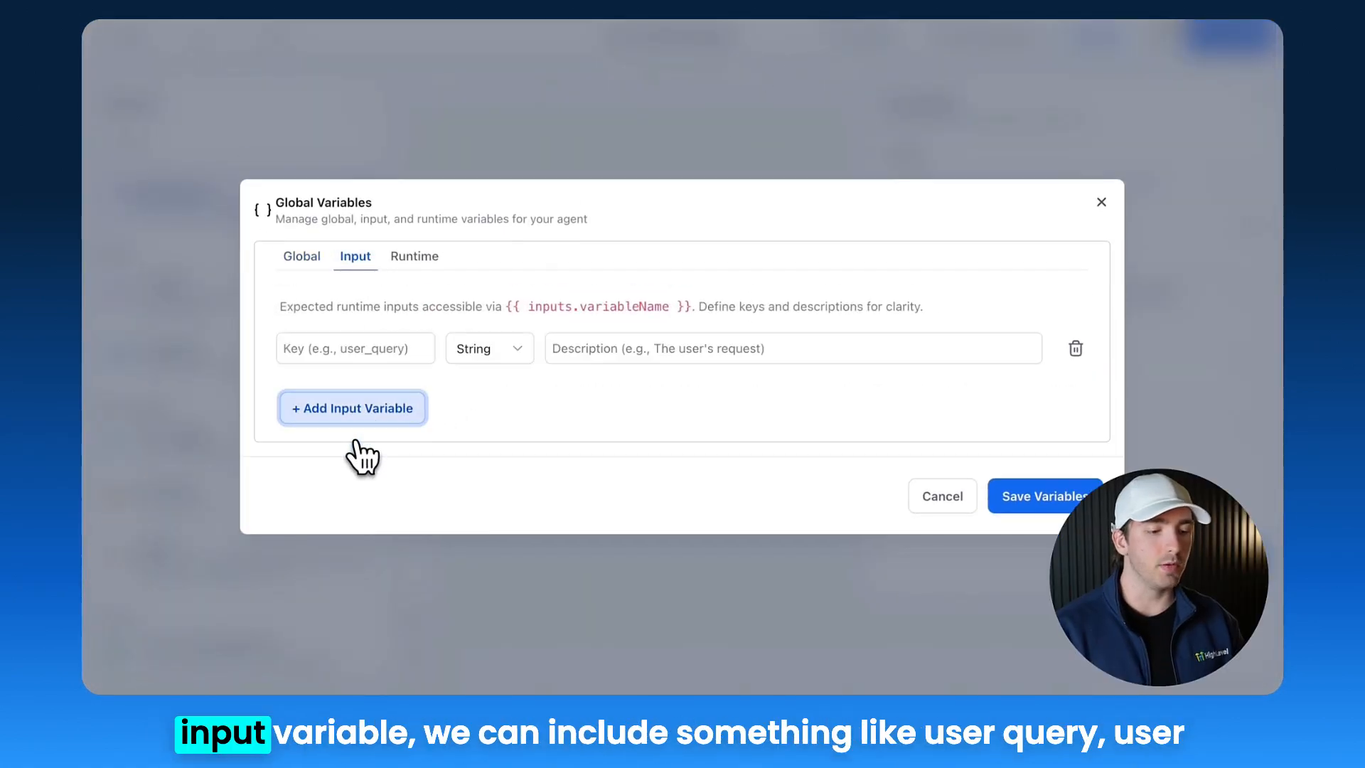
pyautogui.click(346, 349)
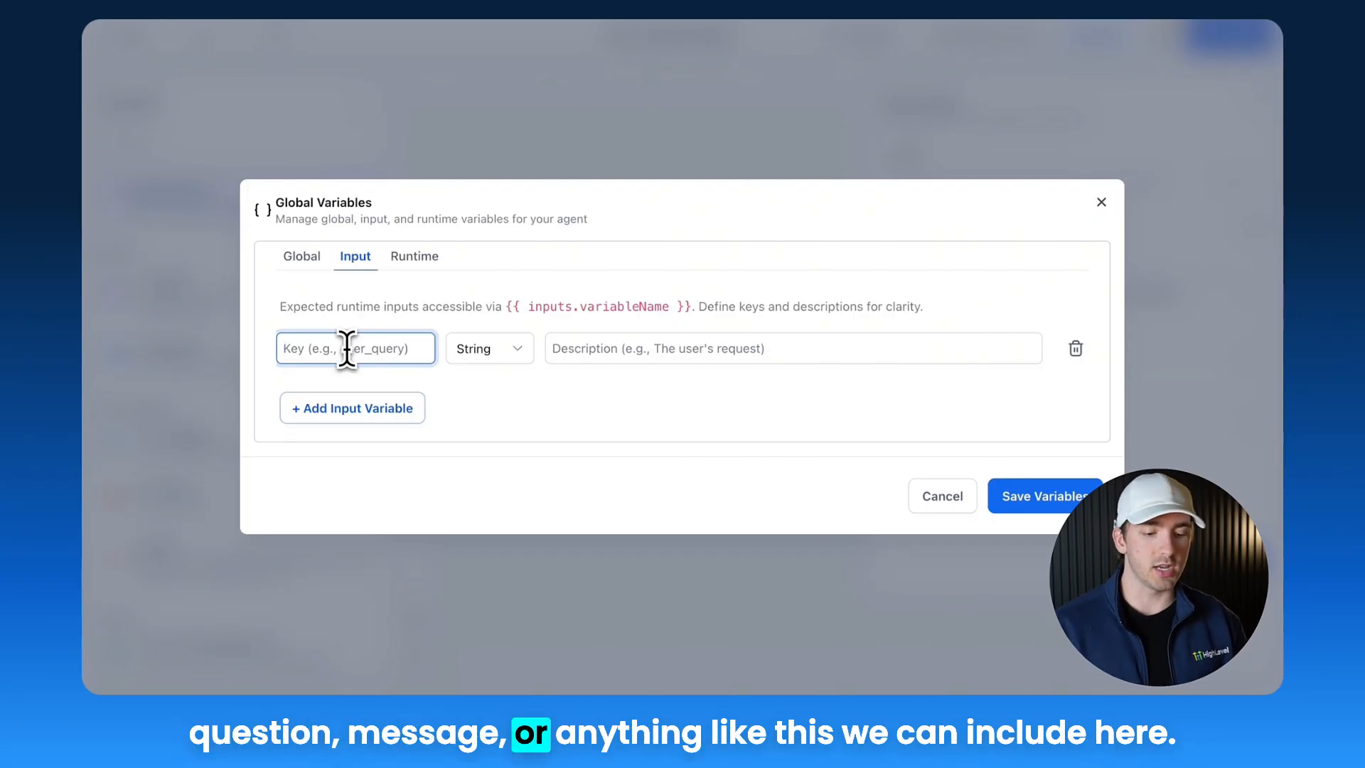
pyautogui.write('message')
pyautogui.click(641, 348)
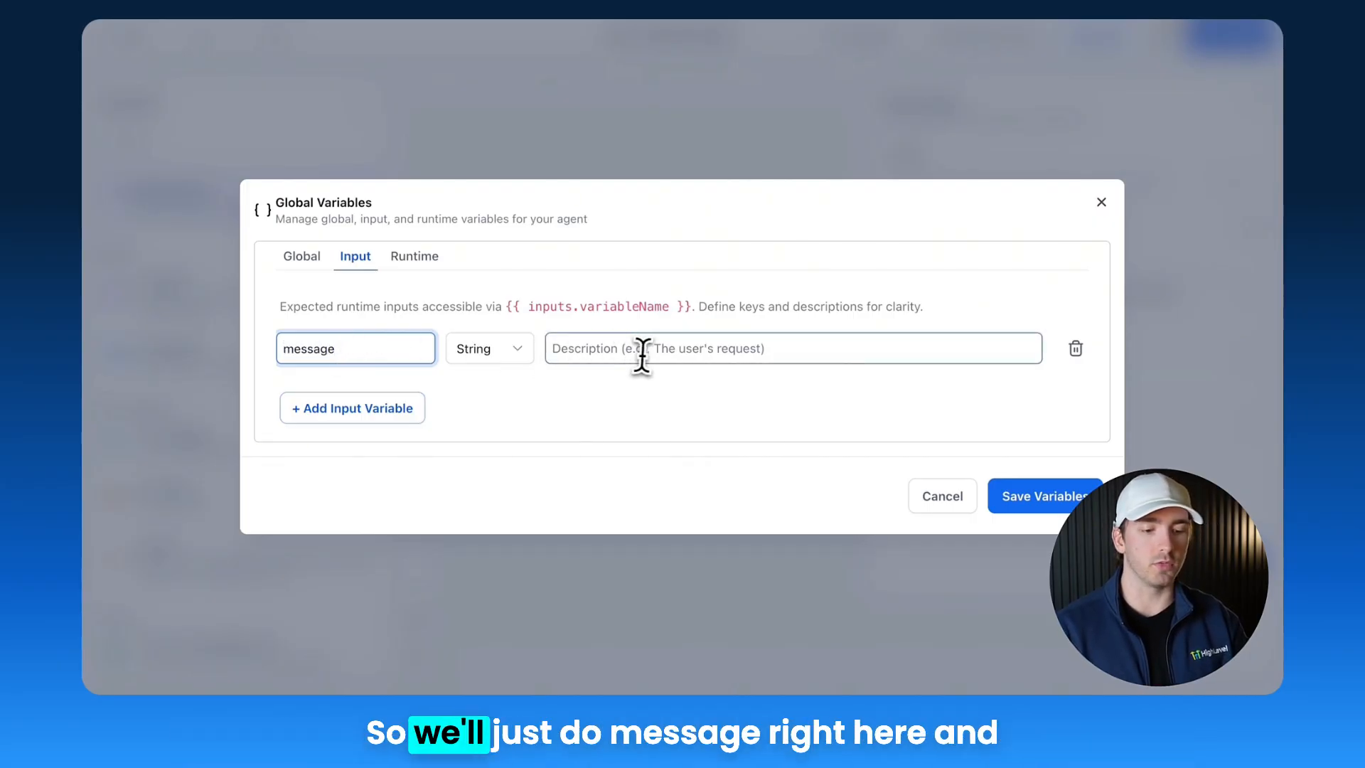
pyautogui.write('asdf')
pyautogui.press('BackSpace')
pyautogui.press('BackSpace')
pyautogui.press('BackSpace')
pyautogui.press('BackSpace')
pyautogui.write('this')
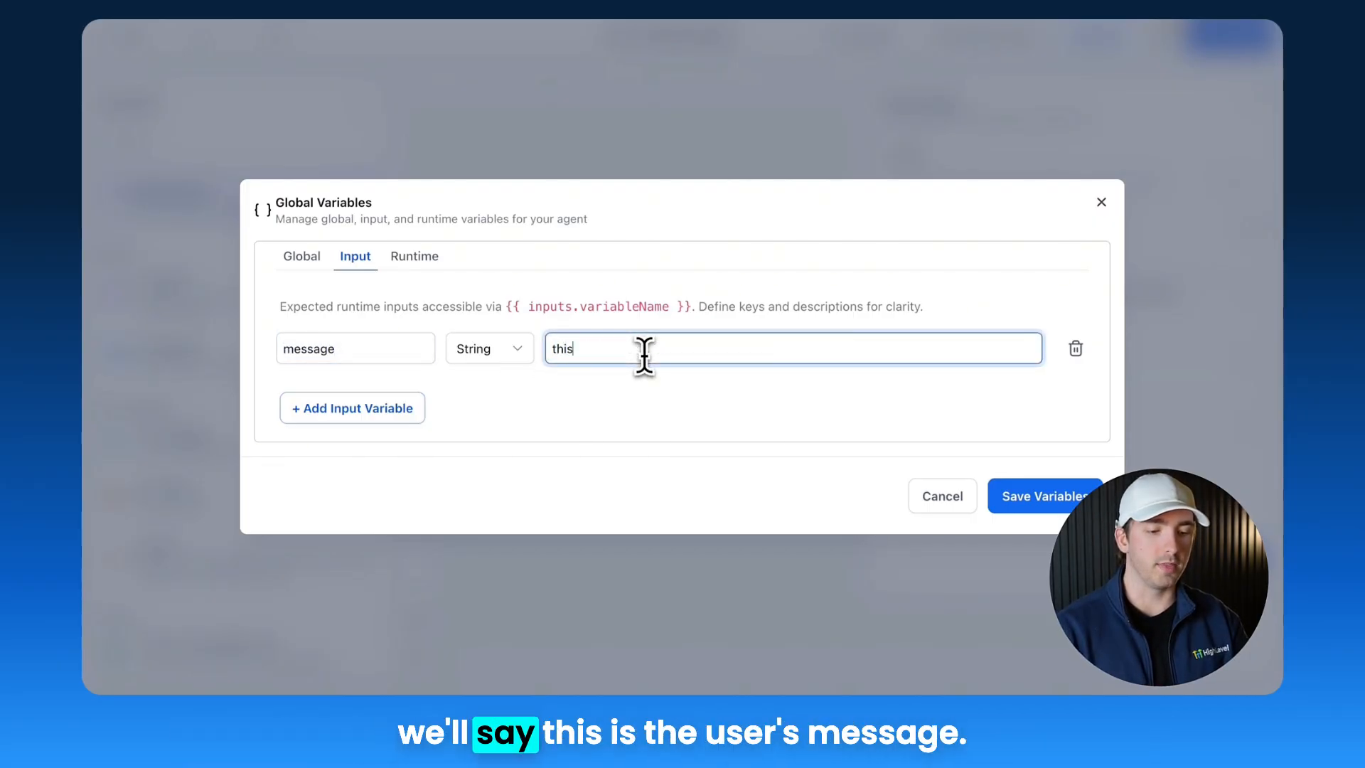
pyautogui.write(' is the users m')
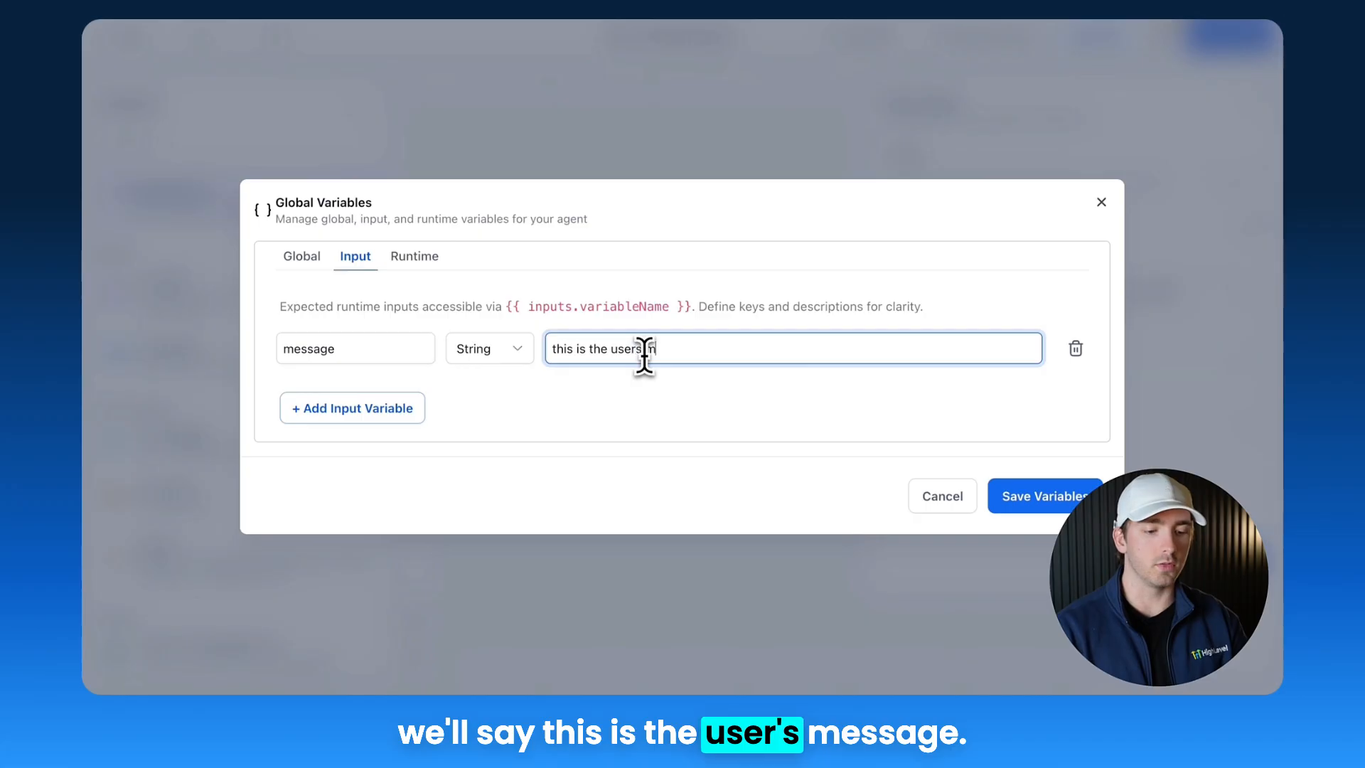
pyautogui.write('essage')
pyautogui.click(1039, 505)
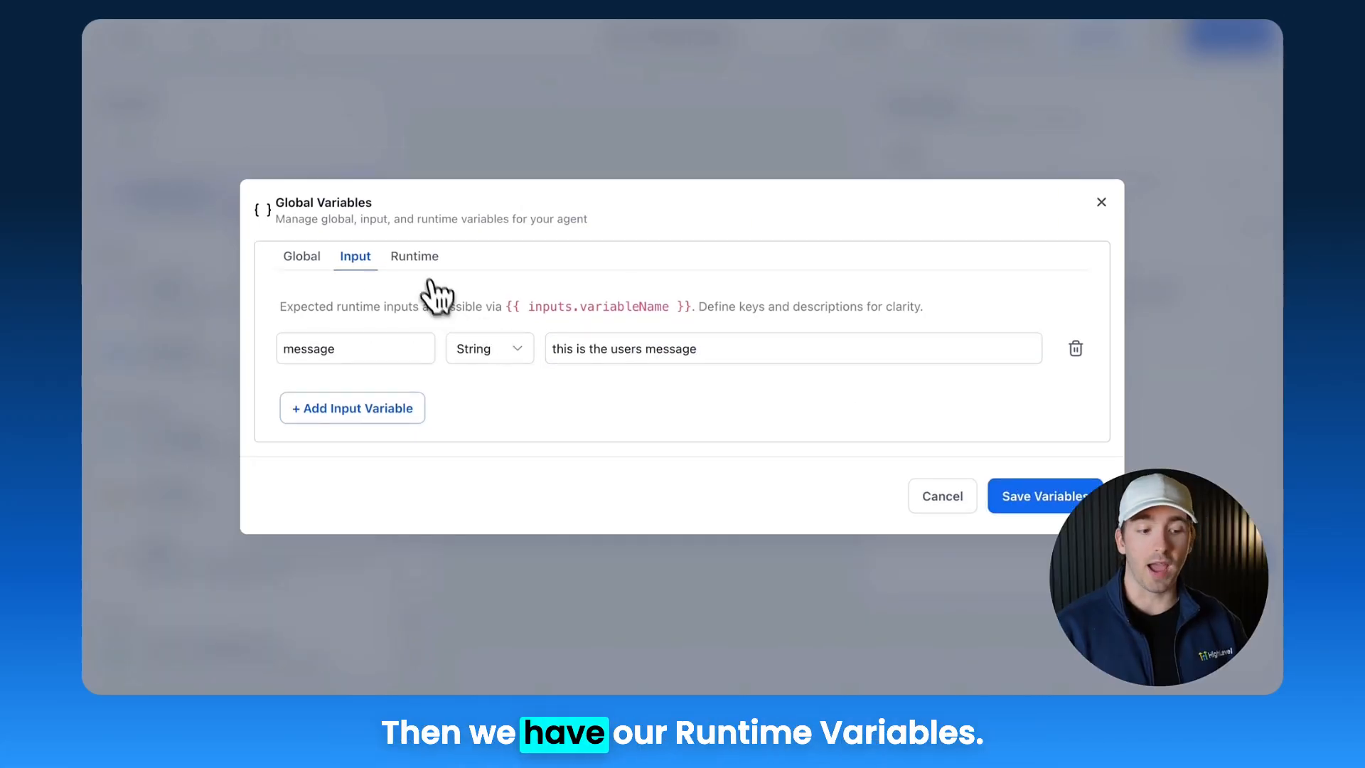
pyautogui.click(419, 260)
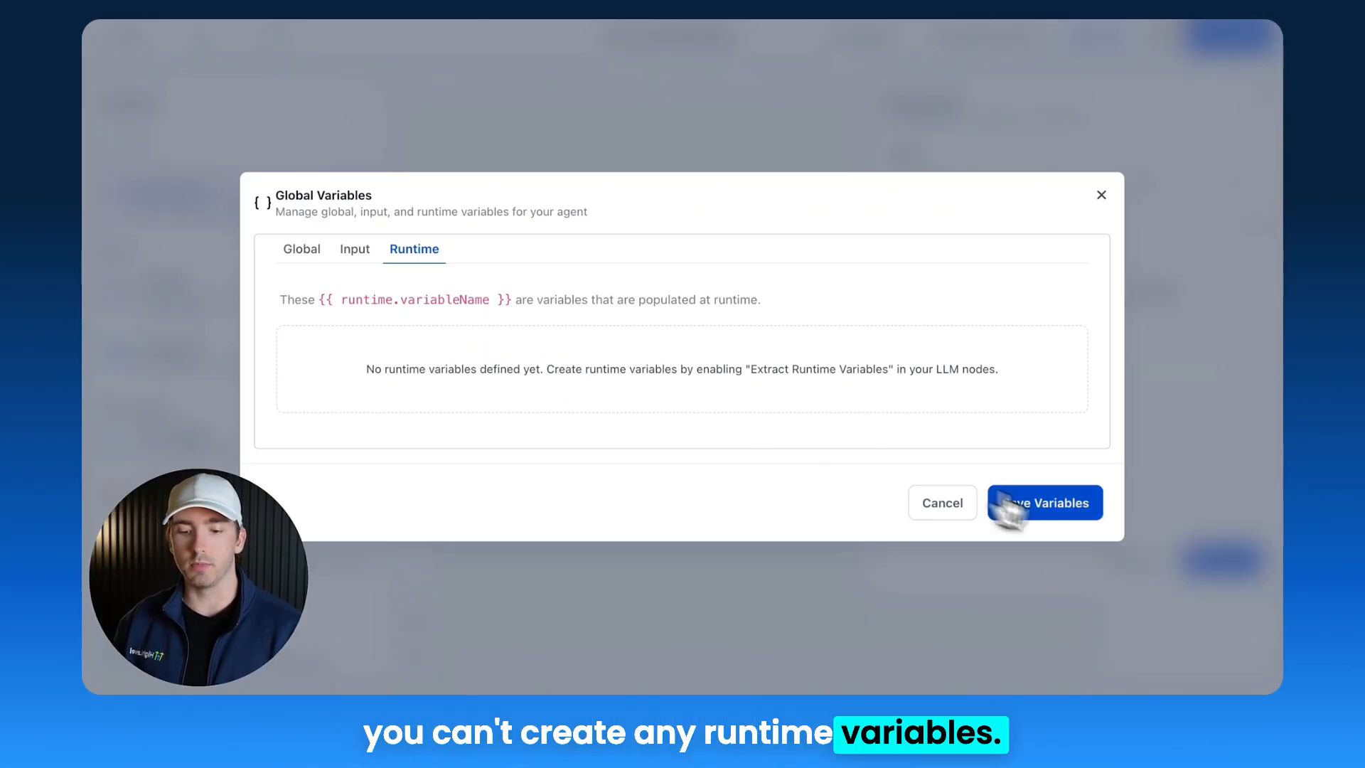
pyautogui.click(1086, 516)
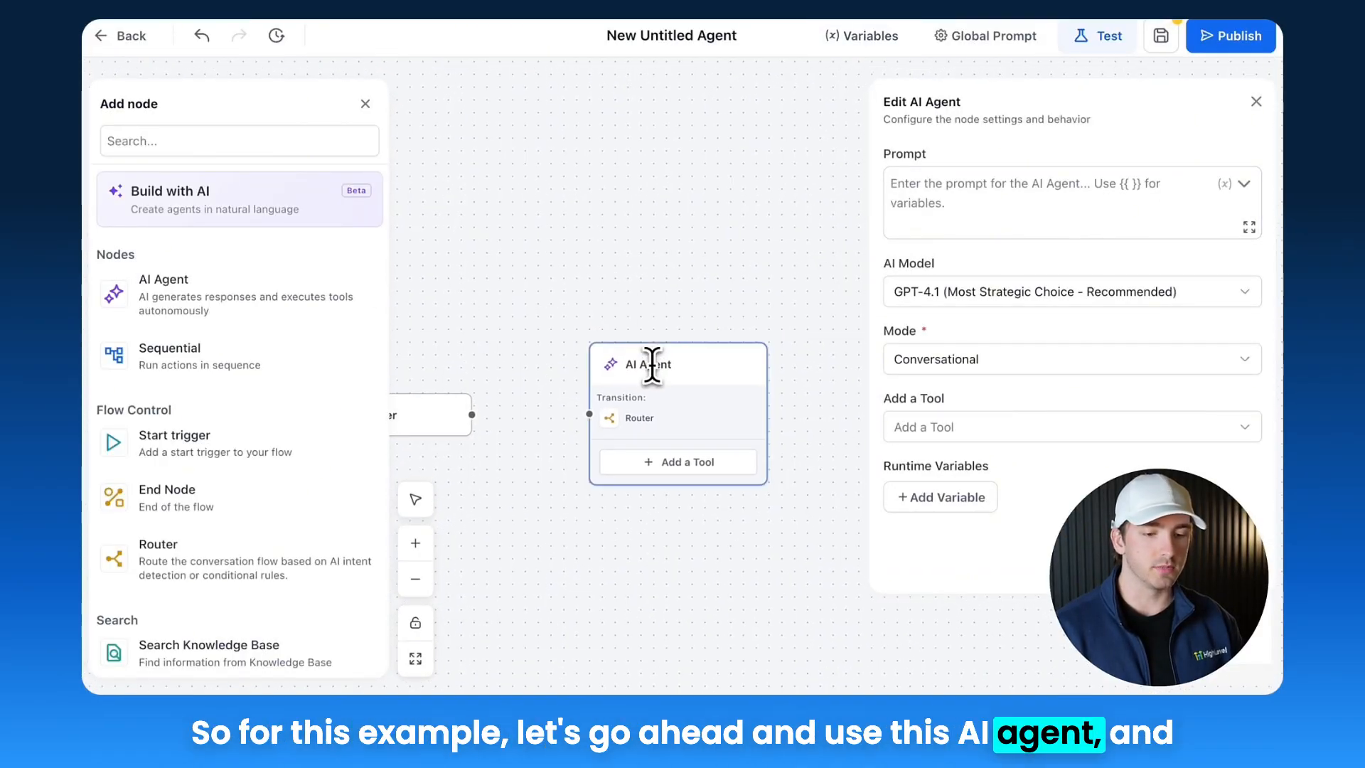
# Step: Add an Image Generation tool to the AI Agent node
pyautogui.scroll(-5, 228, 357)
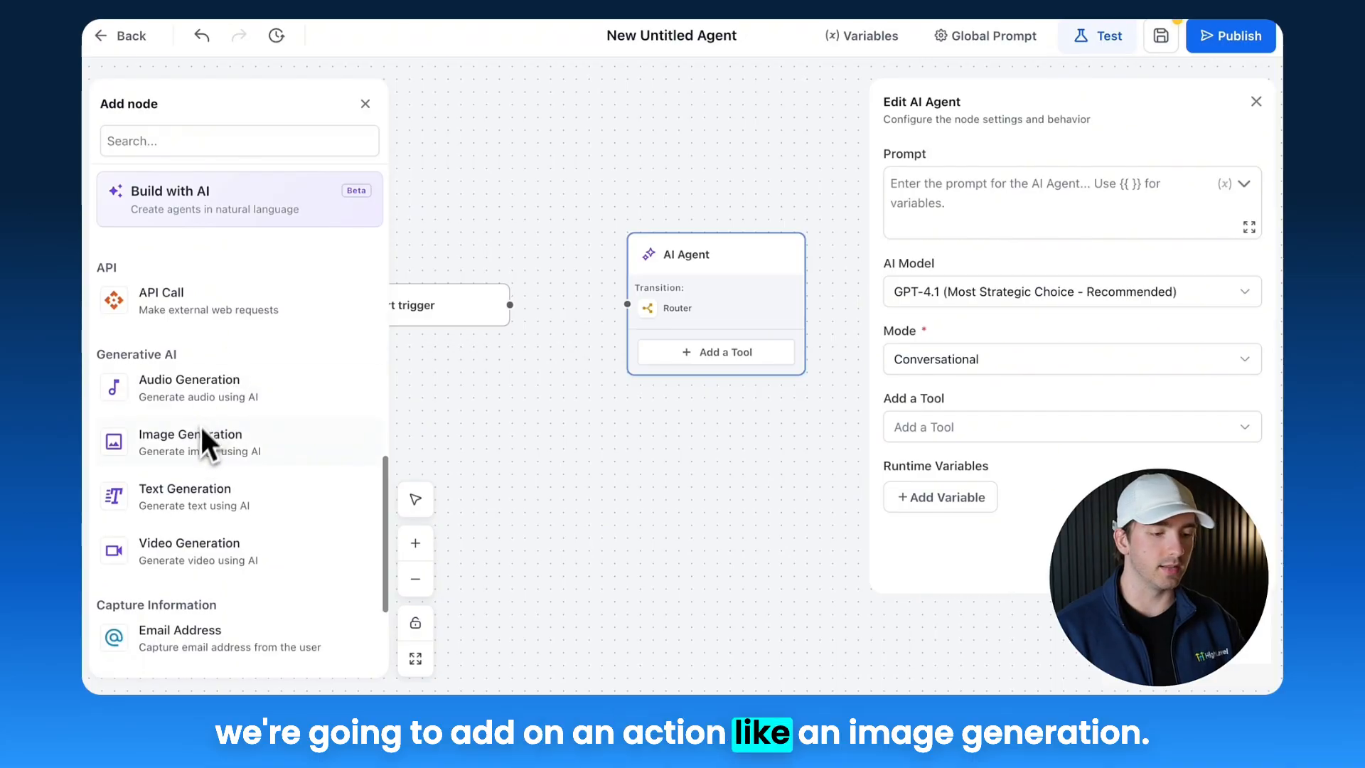
pyautogui.click(718, 352)
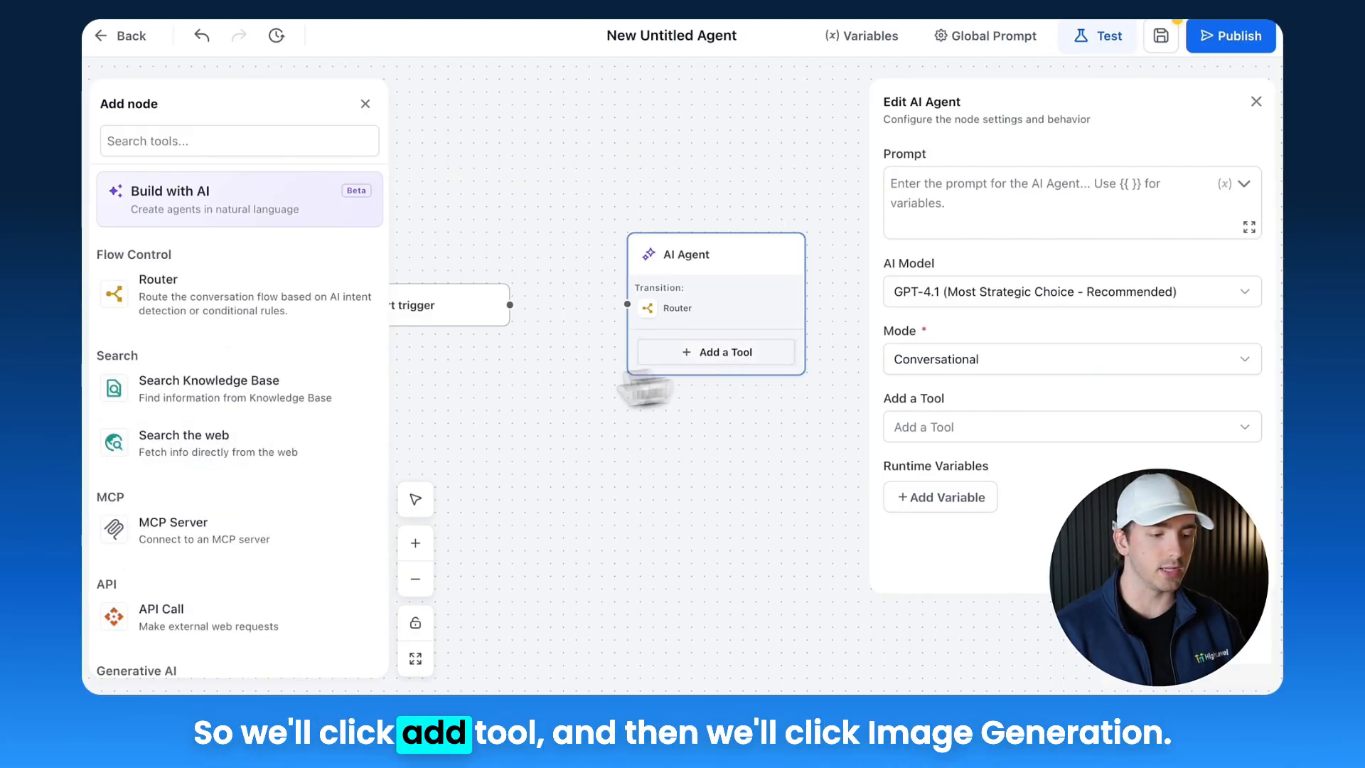
pyautogui.scroll(-4, 185, 427)
pyautogui.click(186, 510)
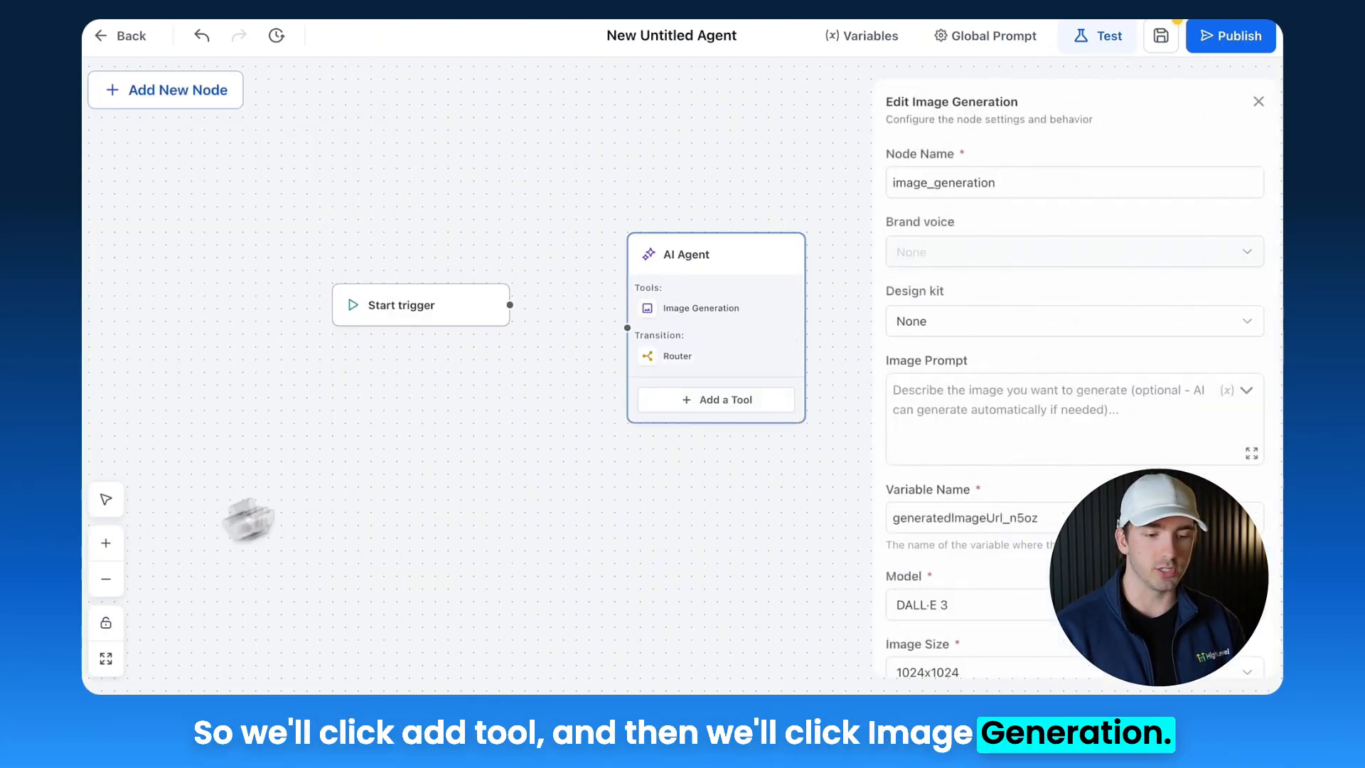
# Step: Set the Image Generation prompt to "Make a car" and save the tool
pyautogui.click(1045, 388)
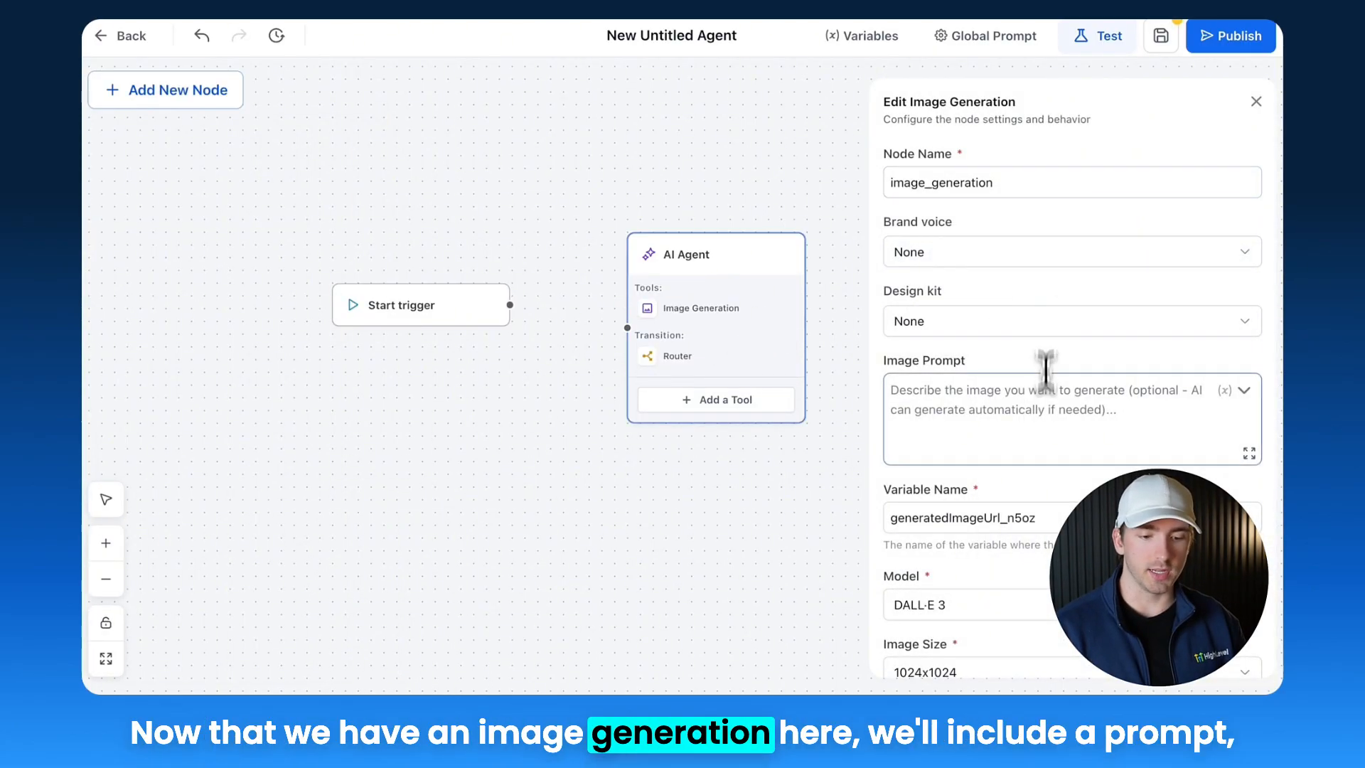
pyautogui.write('Make a car')
pyautogui.scroll(-3, 1057, 427)
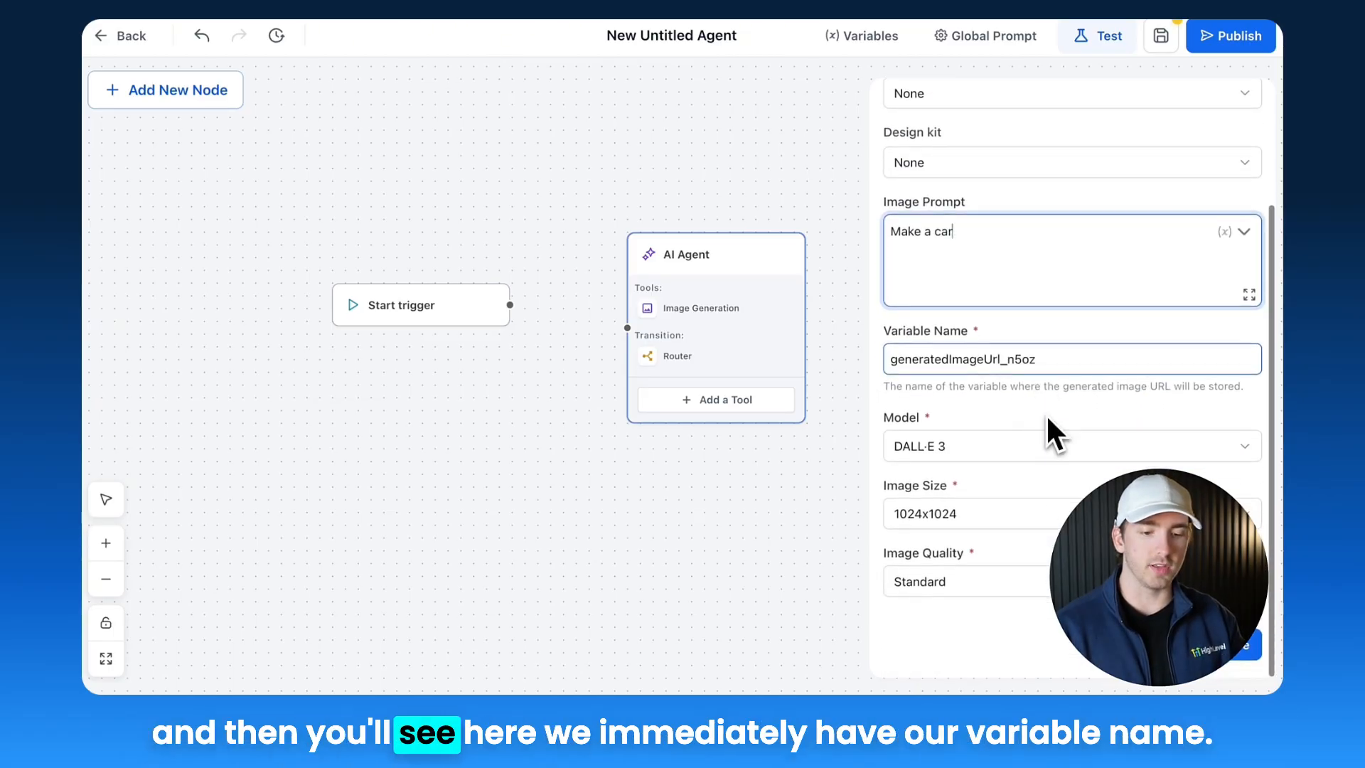
pyautogui.click(1010, 358)
pyautogui.doubleClick(1009, 353)
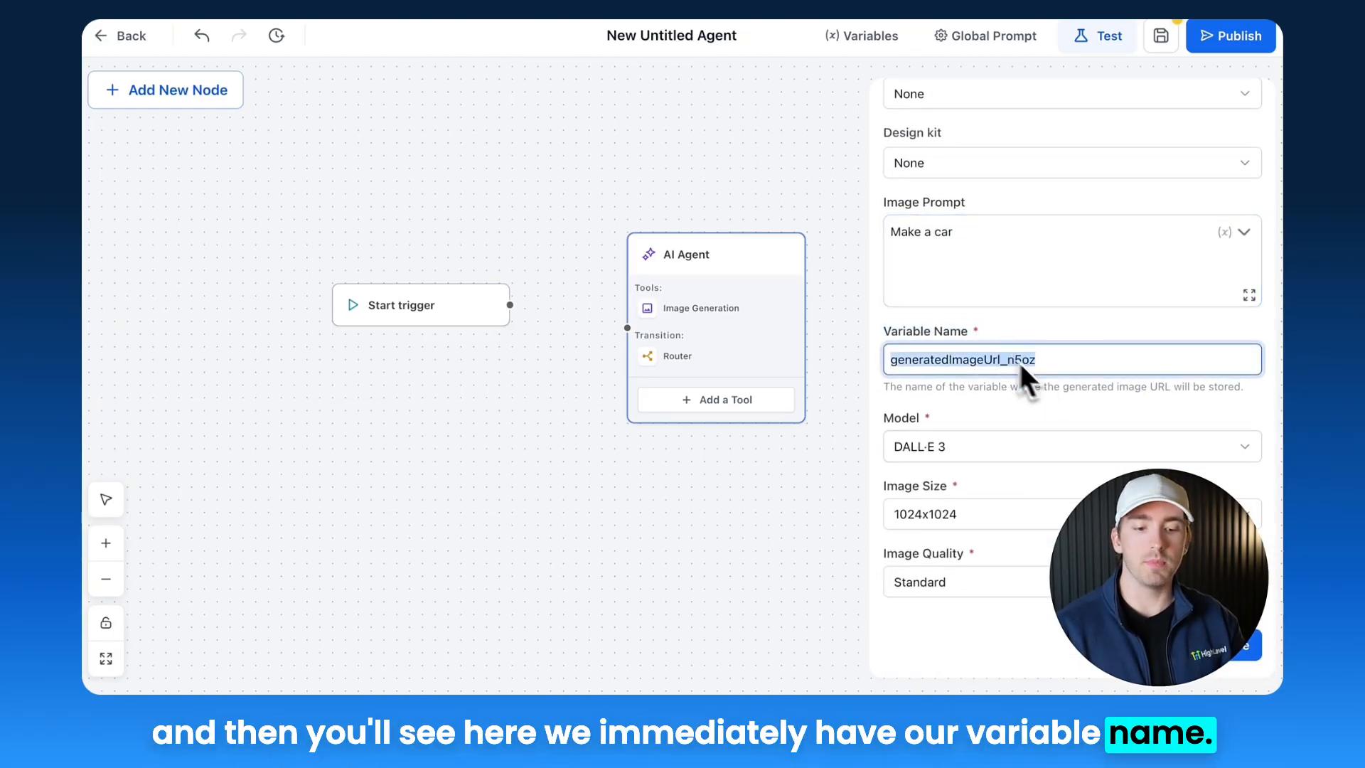
pyautogui.click(1230, 665)
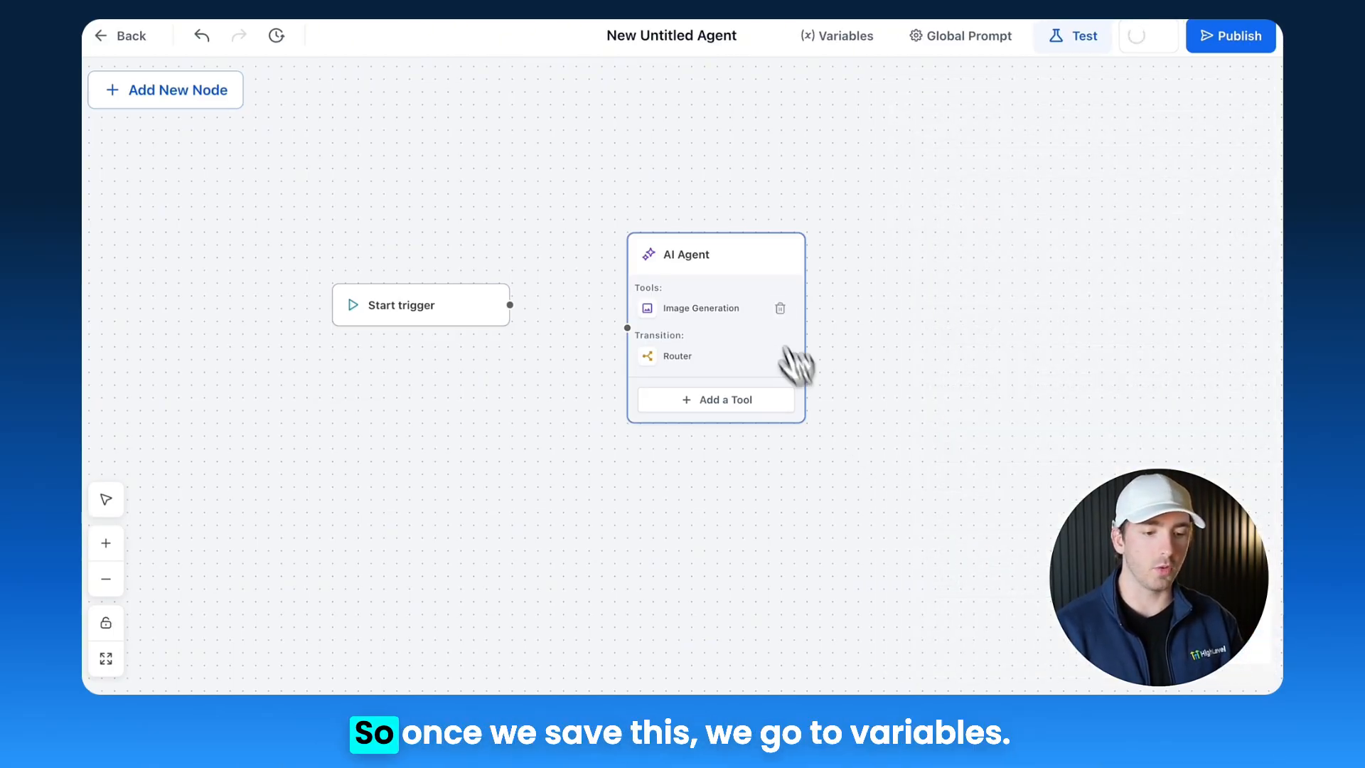
# Step: Check the Runtime tab of the agent's Variables for the generated image variable, then close the dialog
pyautogui.click(868, 37)
pyautogui.click(414, 257)
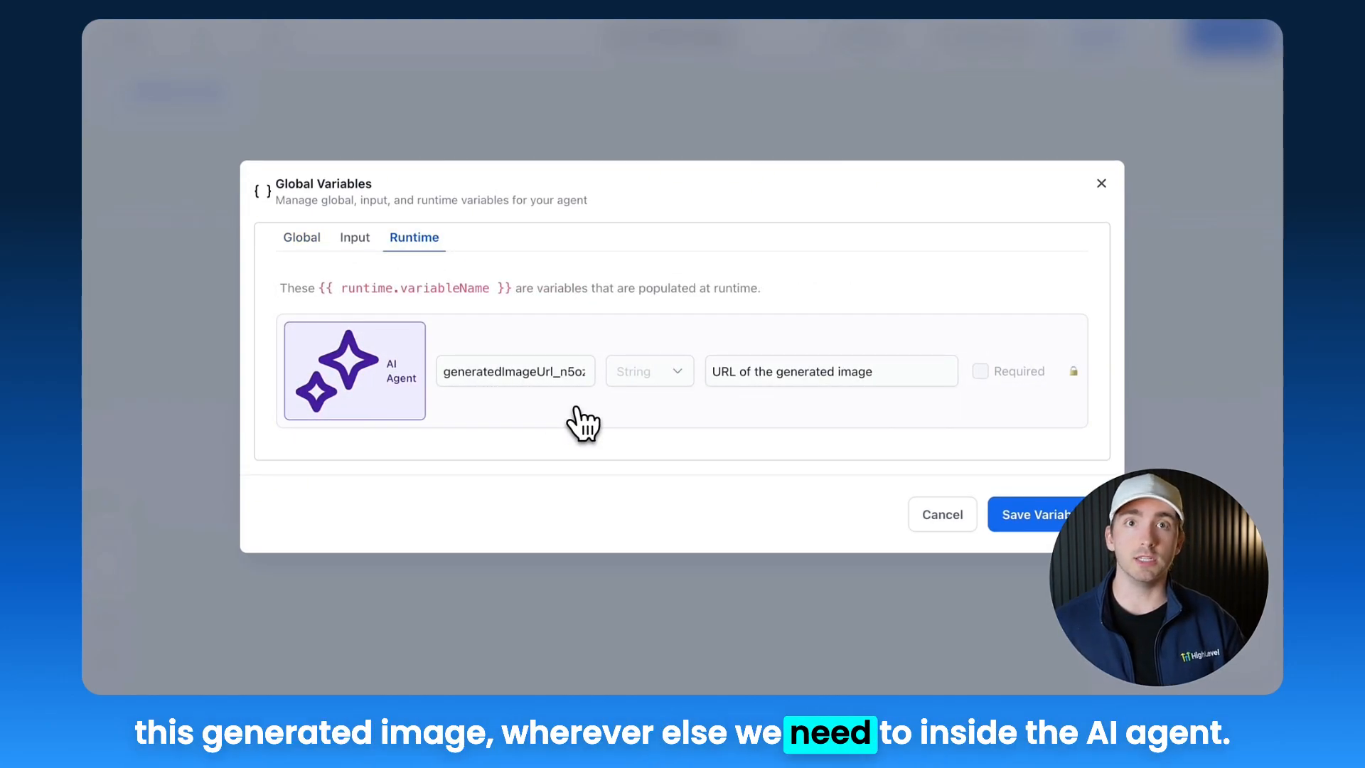
pyautogui.click(1101, 183)
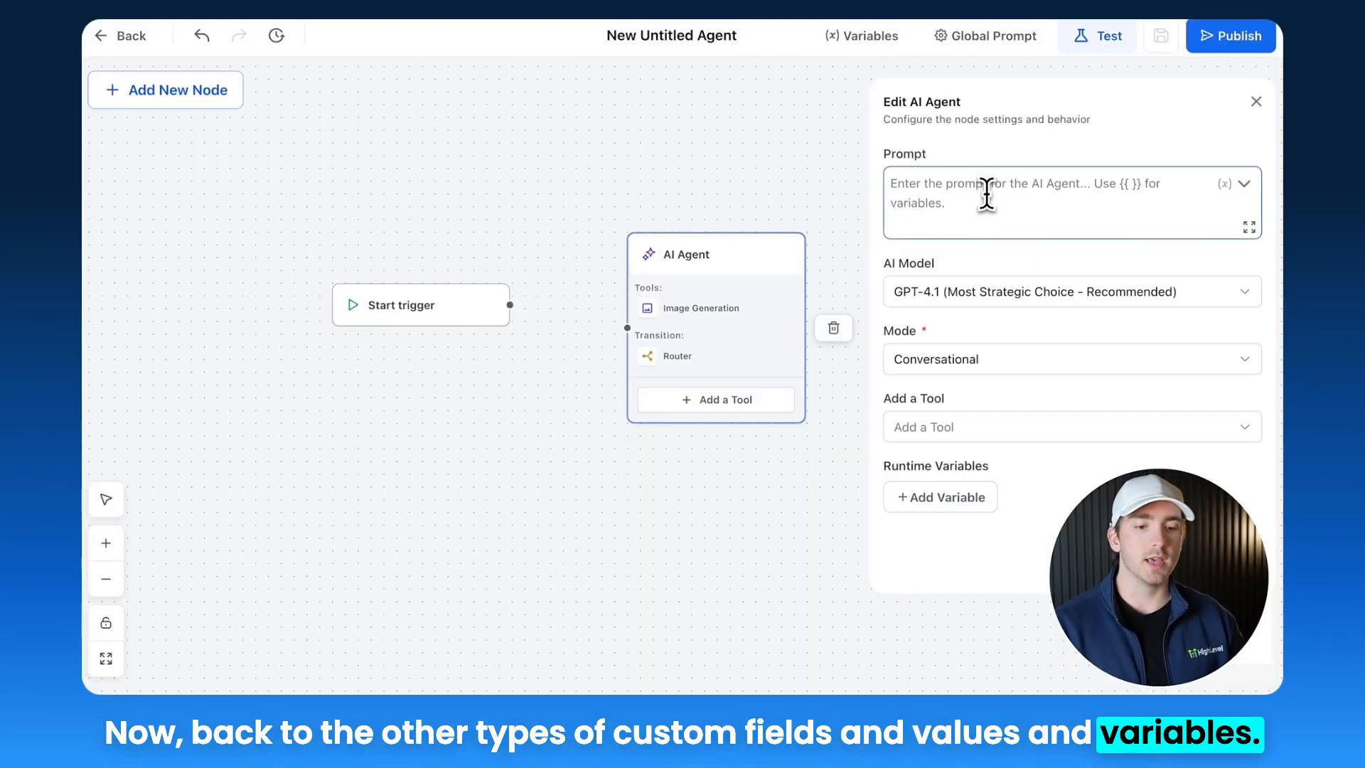
# Step: Write the AI Agent prompt "respond to this message:" followed by the message input variable
pyautogui.click(1244, 185)
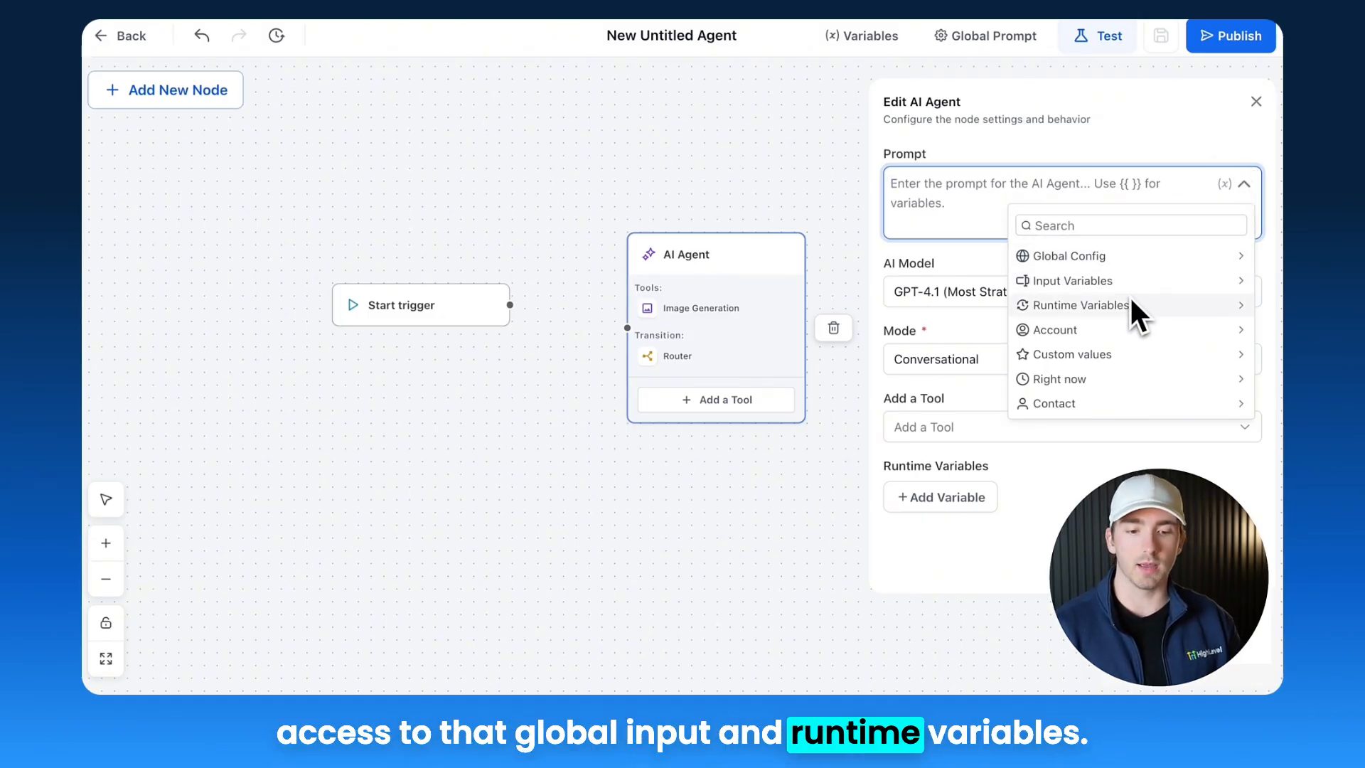
pyautogui.click(1126, 261)
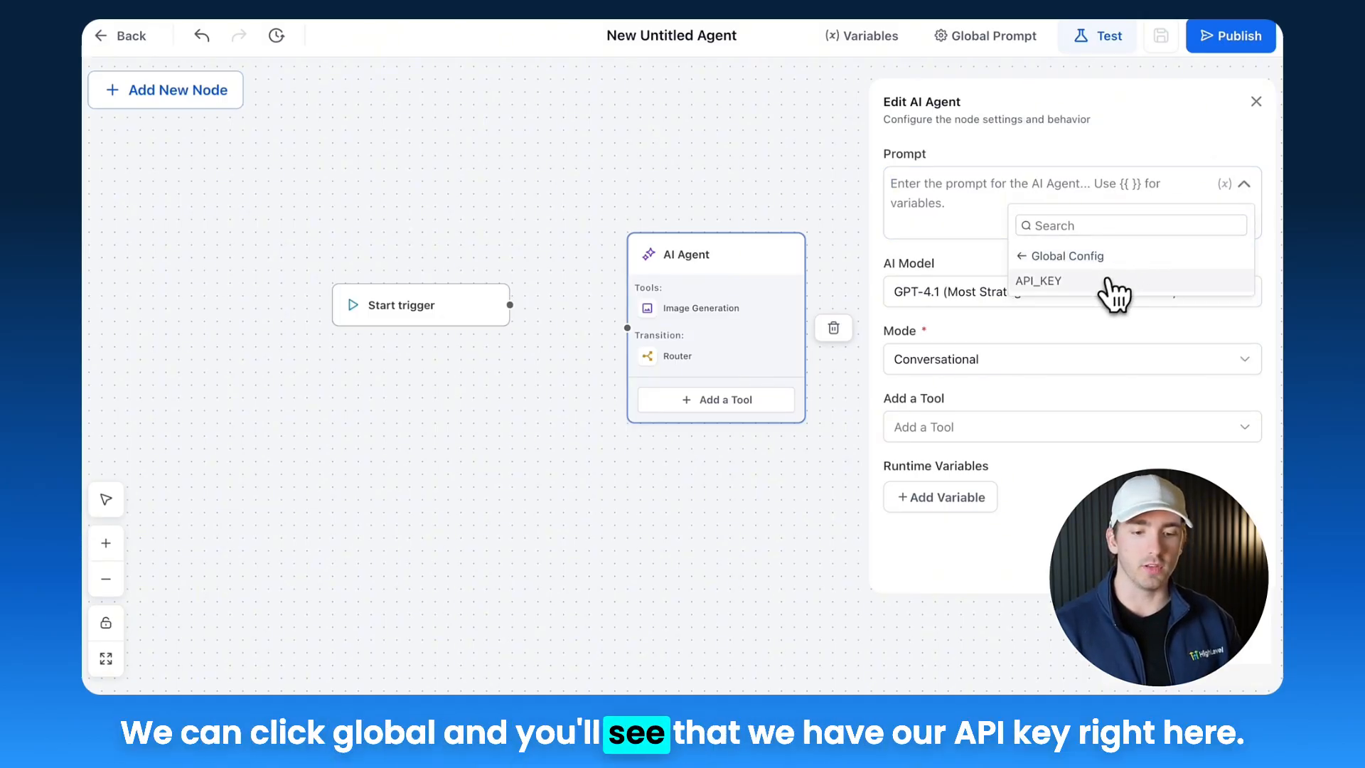
pyautogui.click(1113, 283)
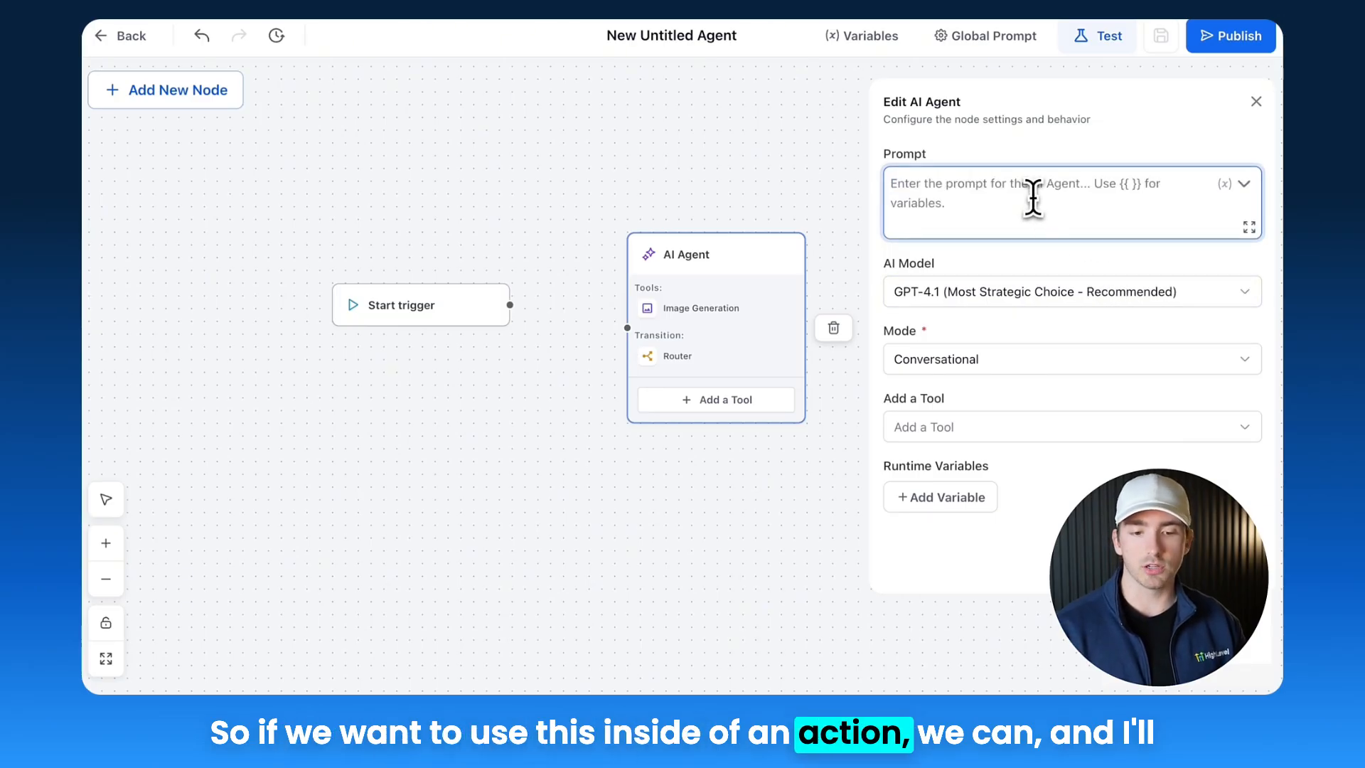
pyautogui.click(1245, 184)
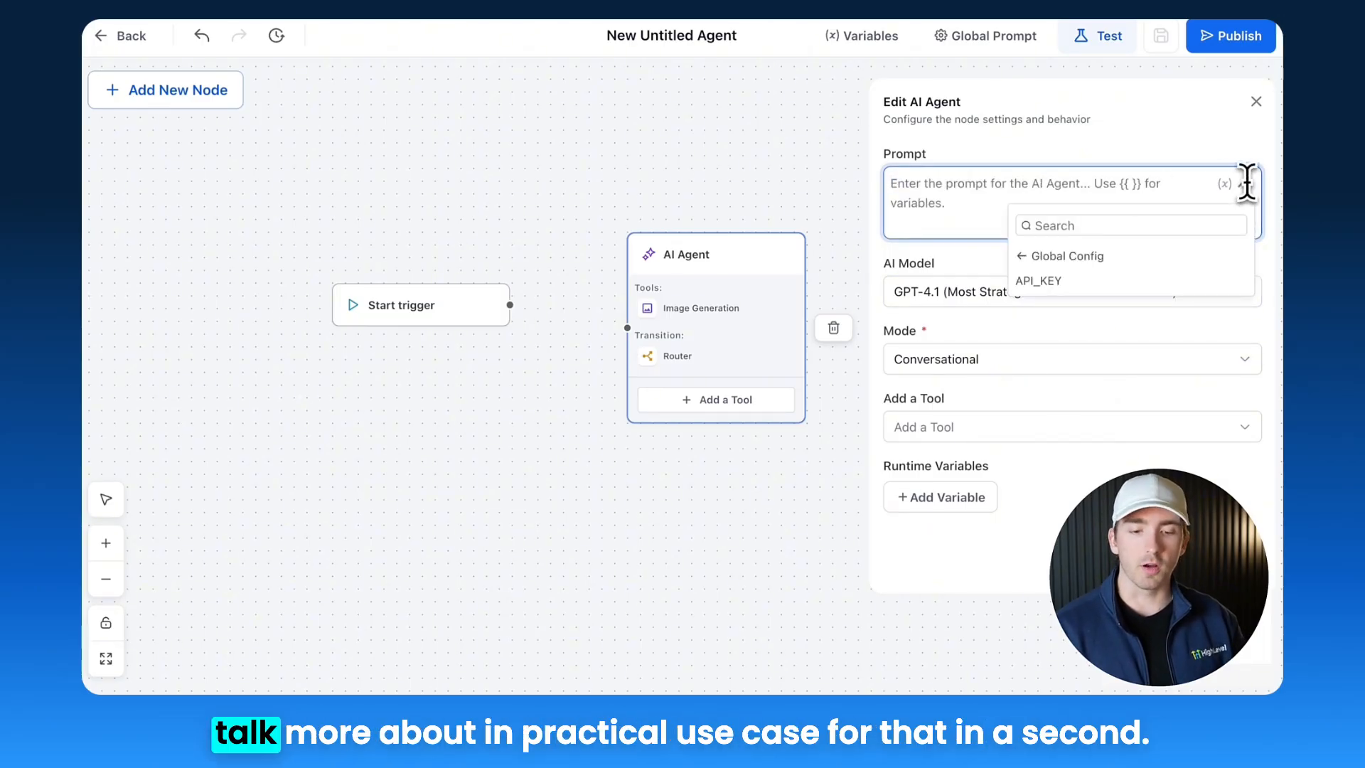
pyautogui.click(1052, 258)
pyautogui.click(1057, 279)
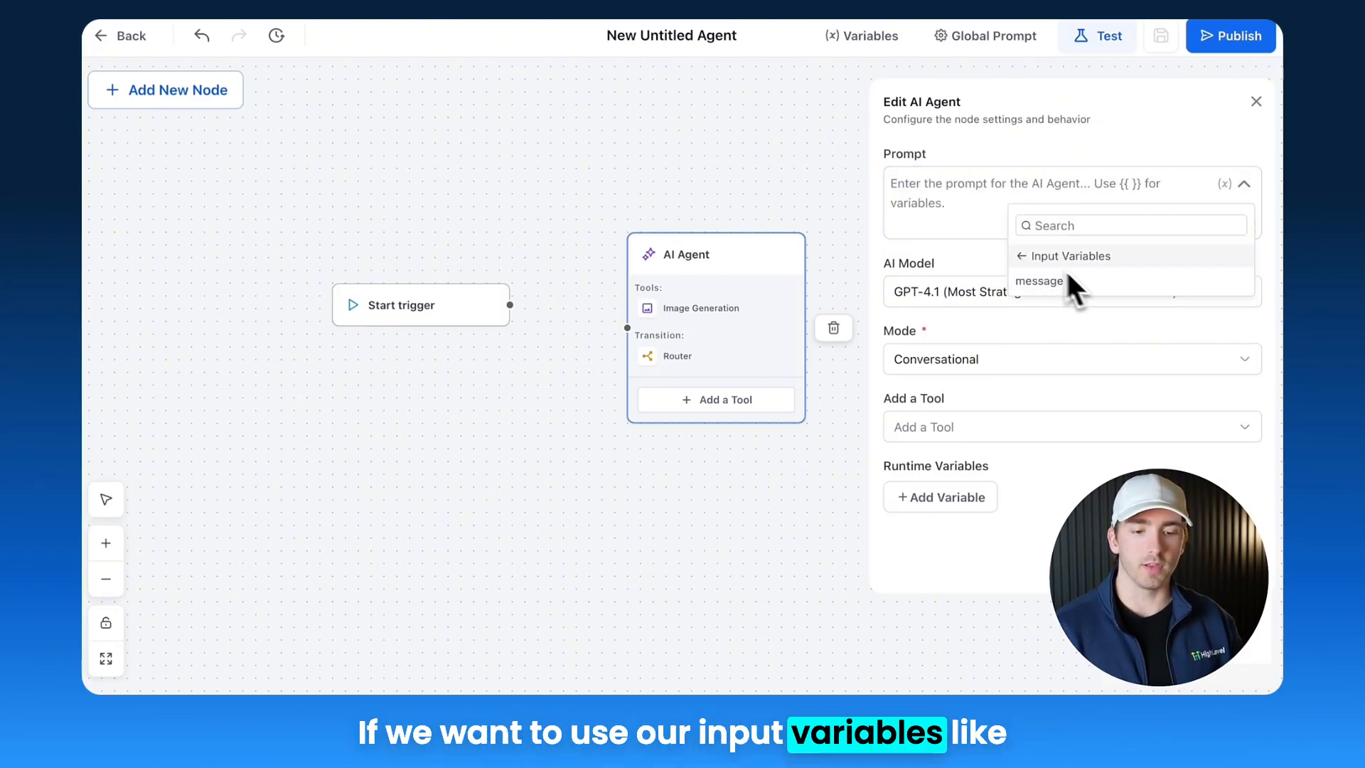
pyautogui.click(1030, 280)
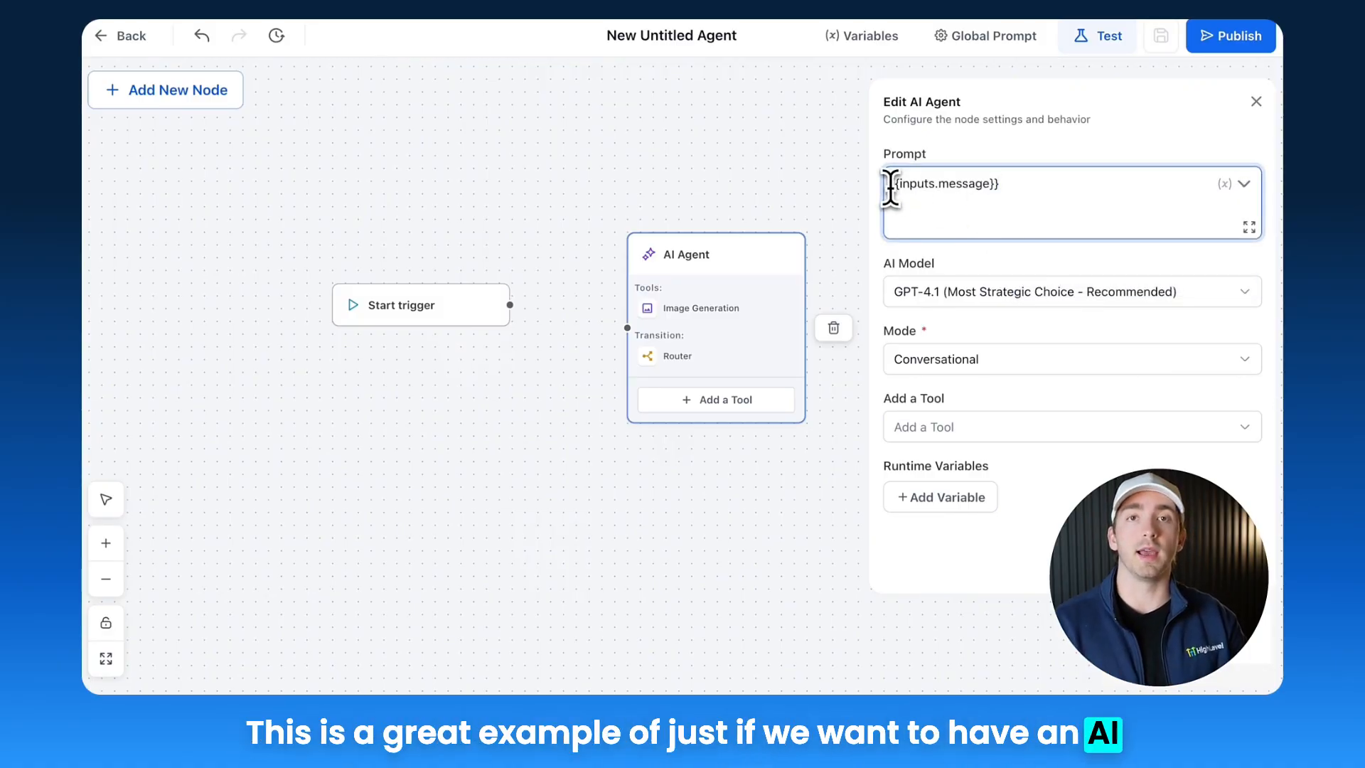
pyautogui.write('Res')
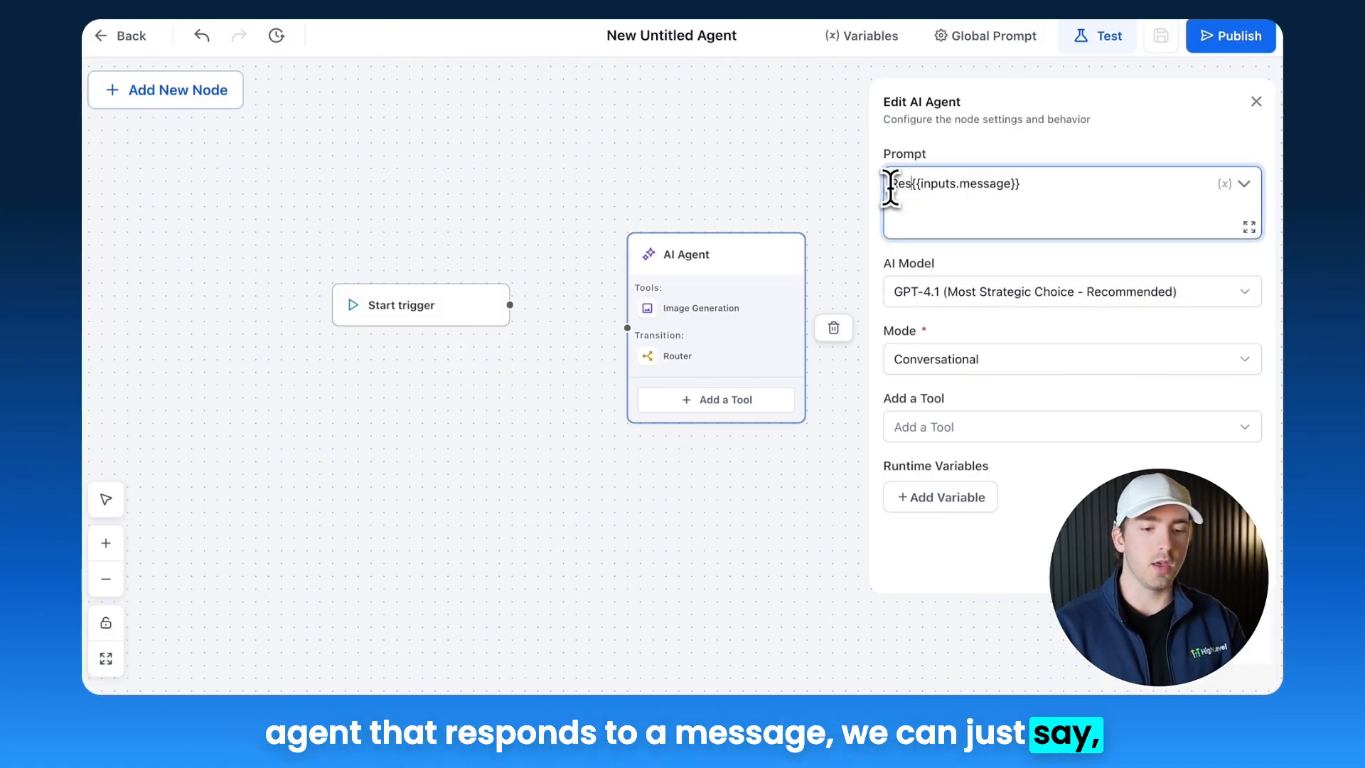
pyautogui.write('oe')
pyautogui.write('pond to this')
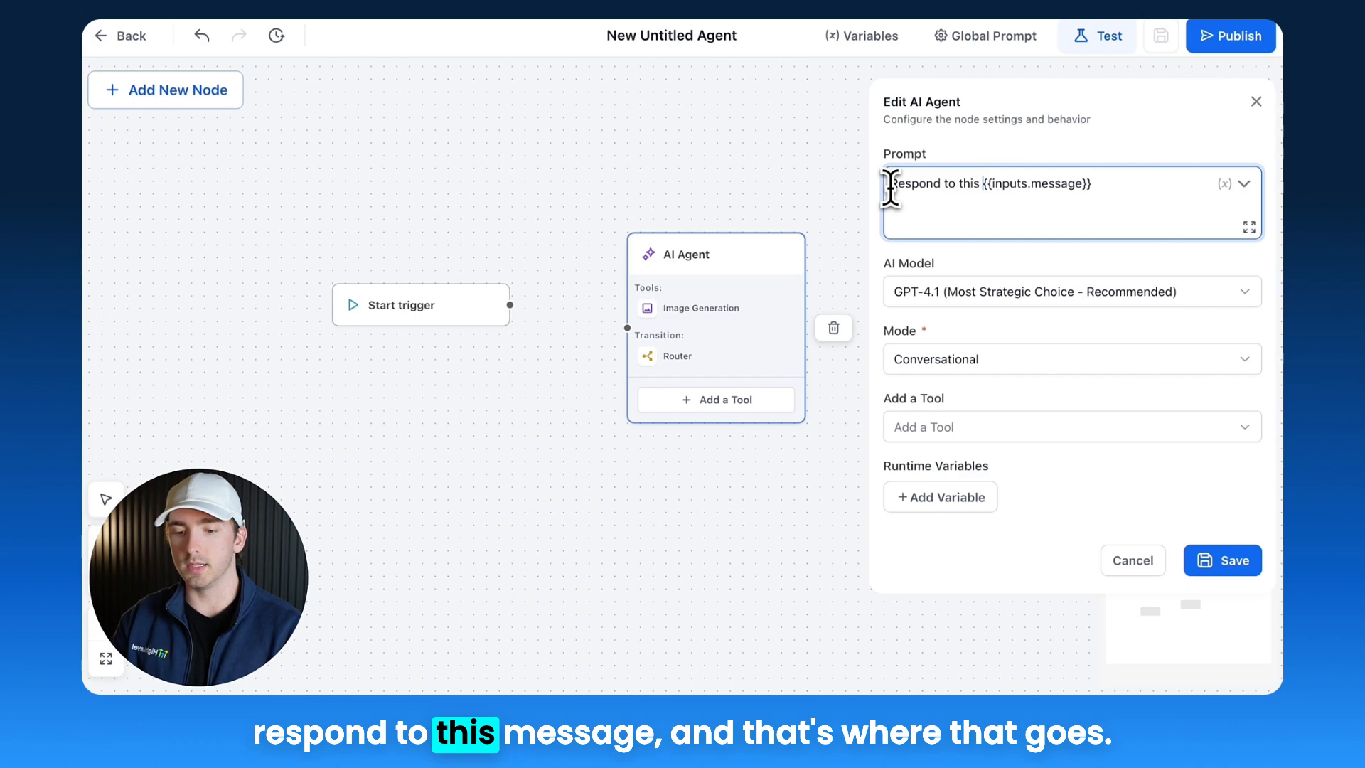
pyautogui.write(' message:')
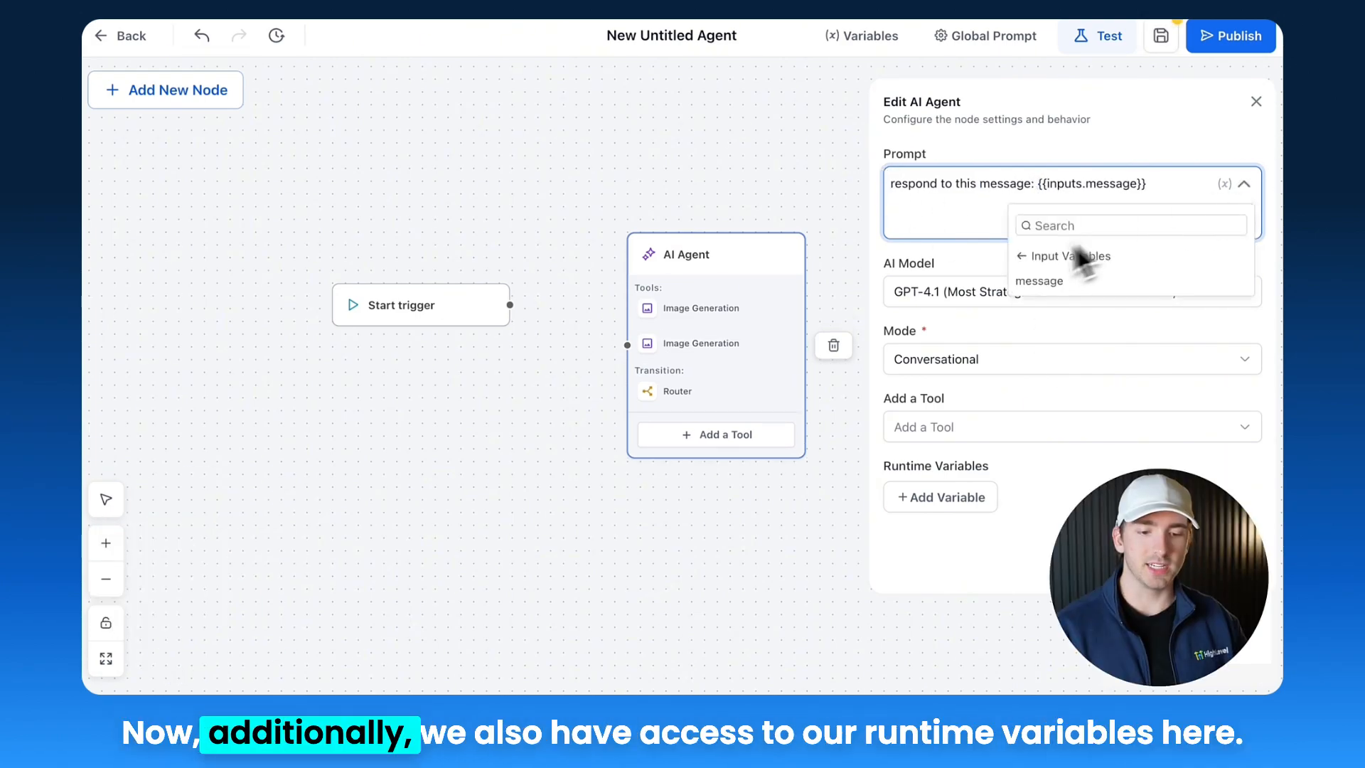
# Step: Append the generatedImageUrl_n5oz runtime variable to the AI Agent prompt
pyautogui.click(1080, 257)
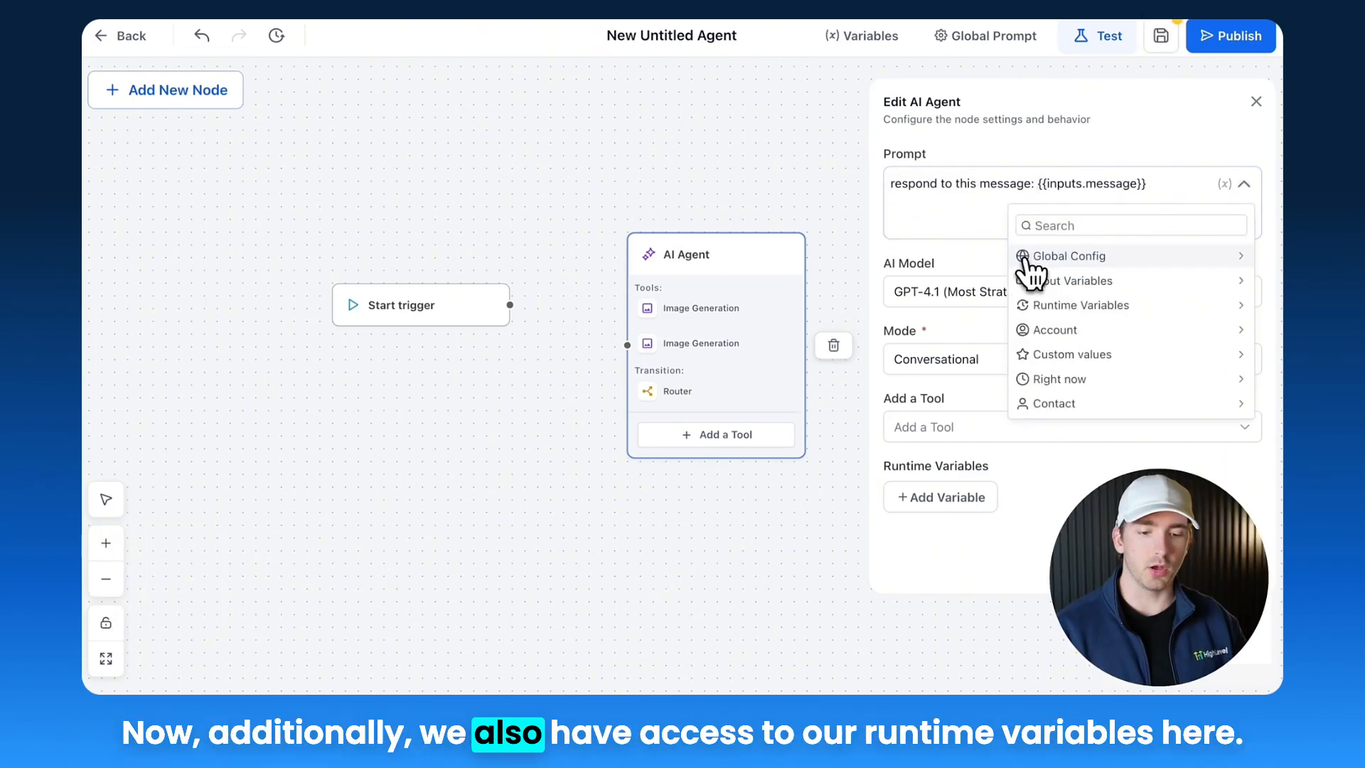
pyautogui.click(1068, 302)
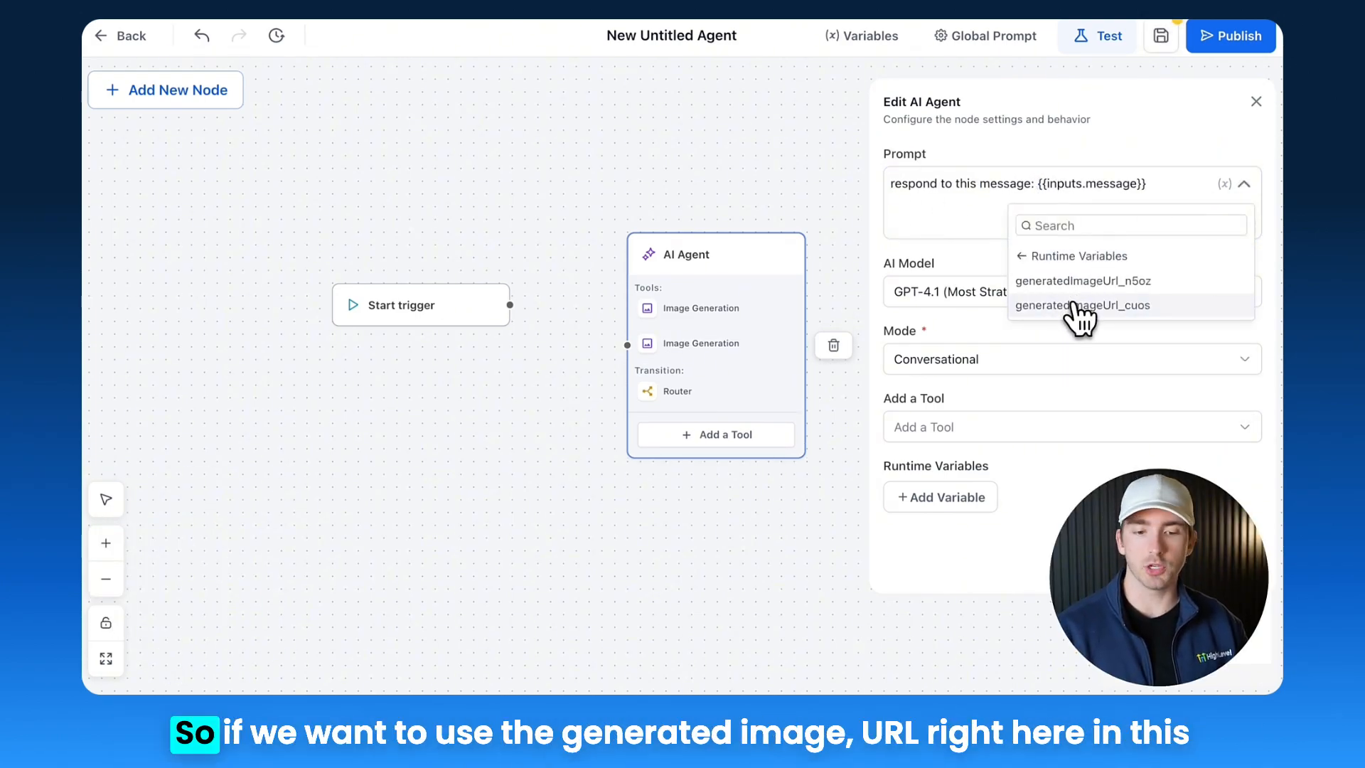
pyautogui.click(1076, 283)
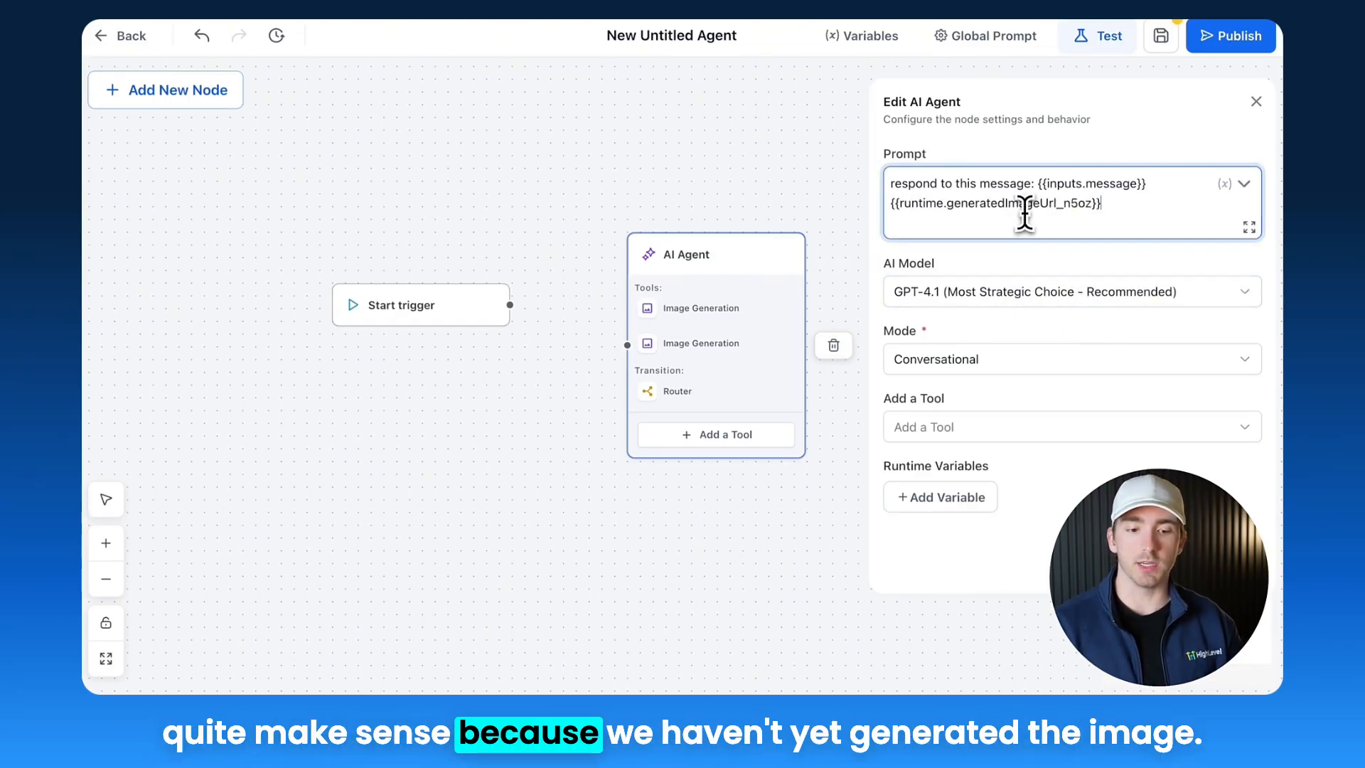
# Step: Replace the whole prompt with the Business name custom value, then clear the prompt
pyautogui.hotkey('ctrl', 'a')
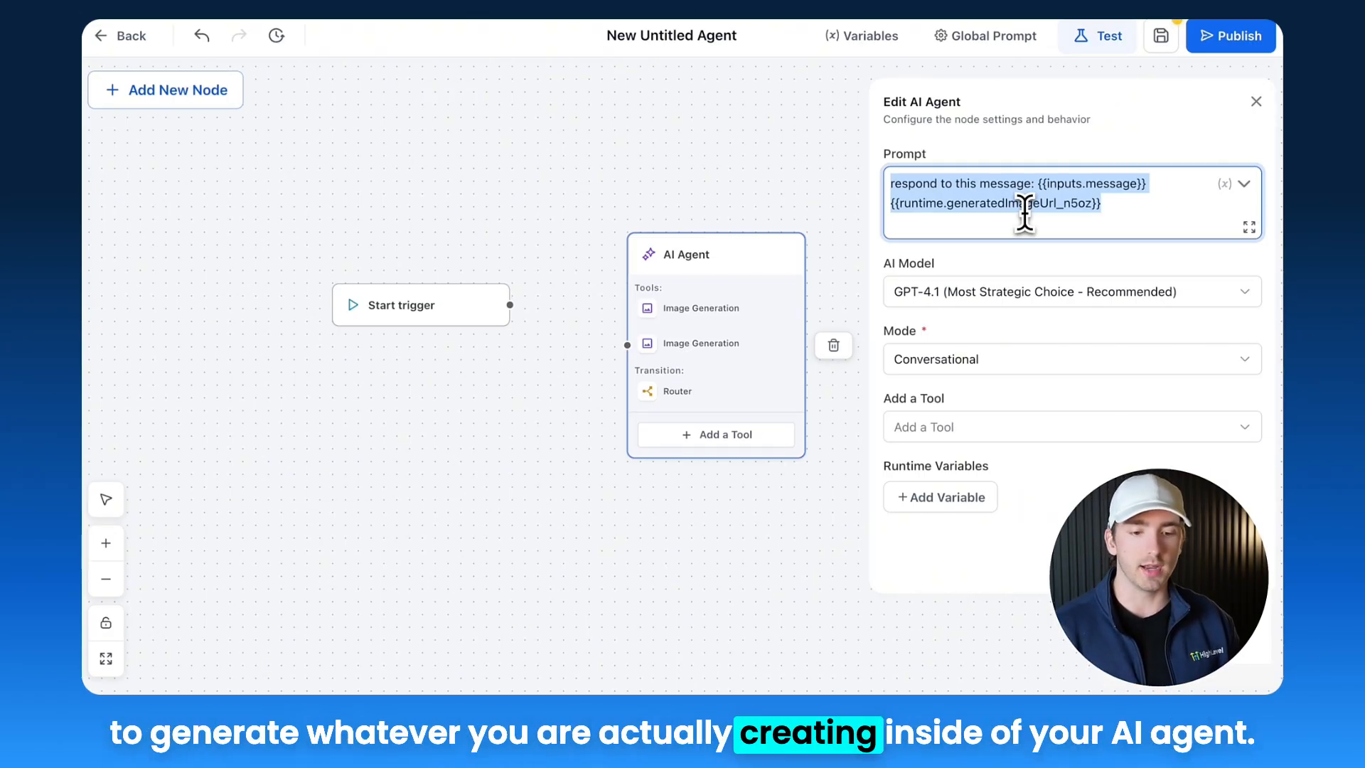
pyautogui.click(1239, 185)
pyautogui.click(1039, 255)
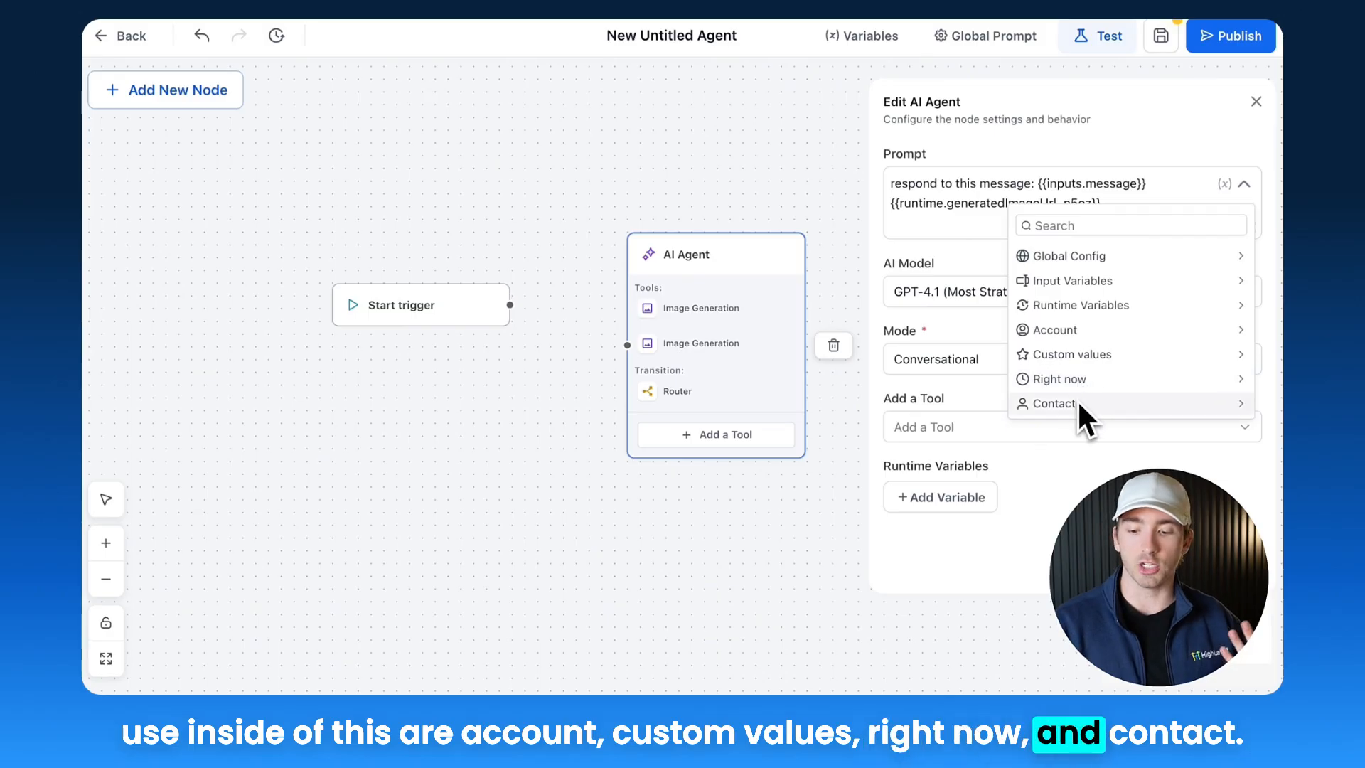
pyautogui.click(1077, 331)
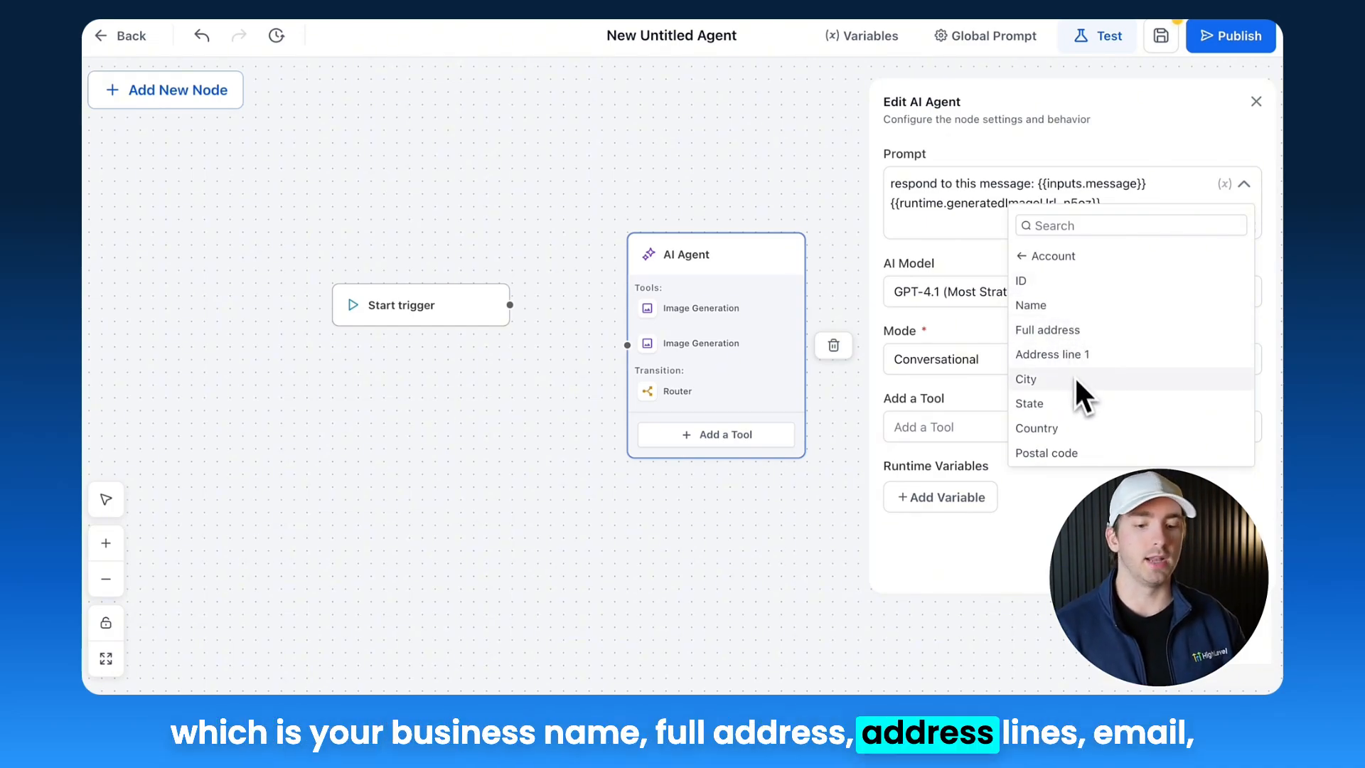
pyautogui.scroll(-4, 1077, 384)
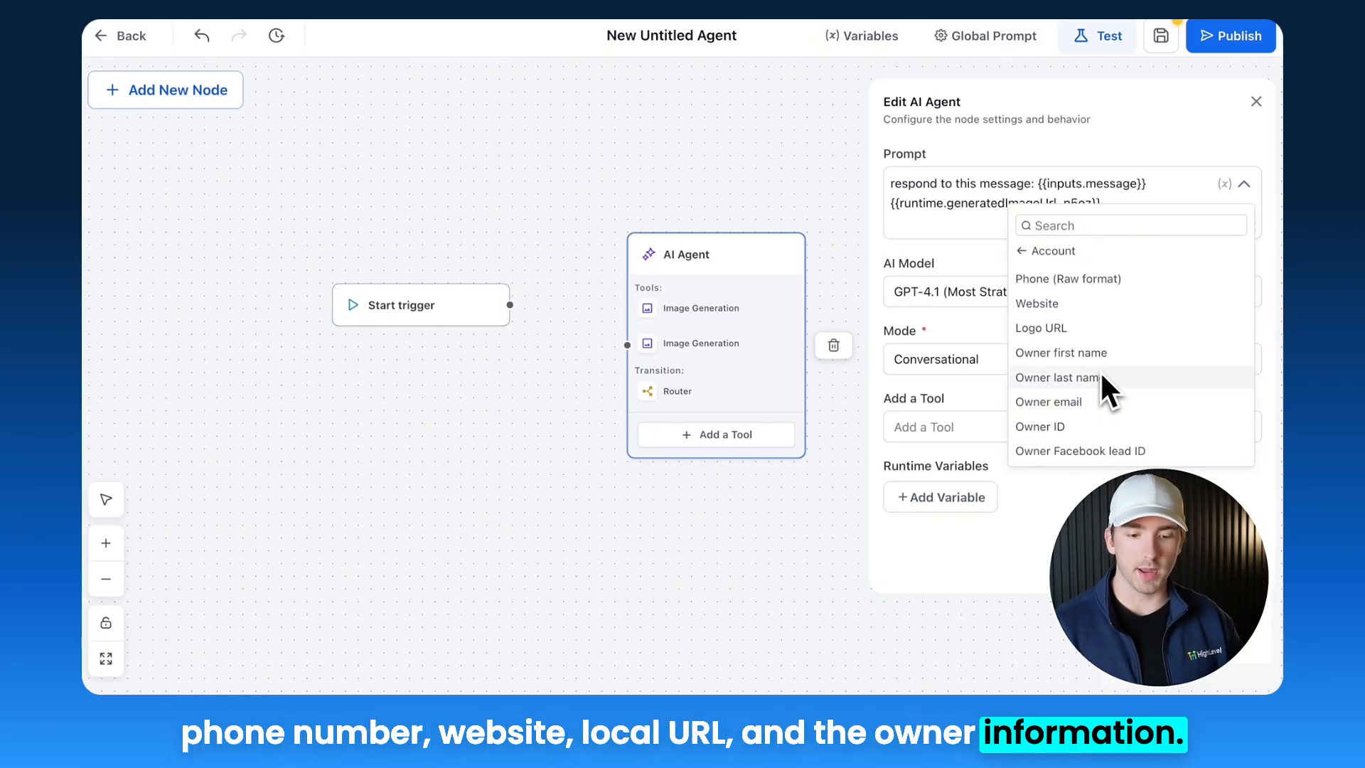
pyautogui.click(1024, 255)
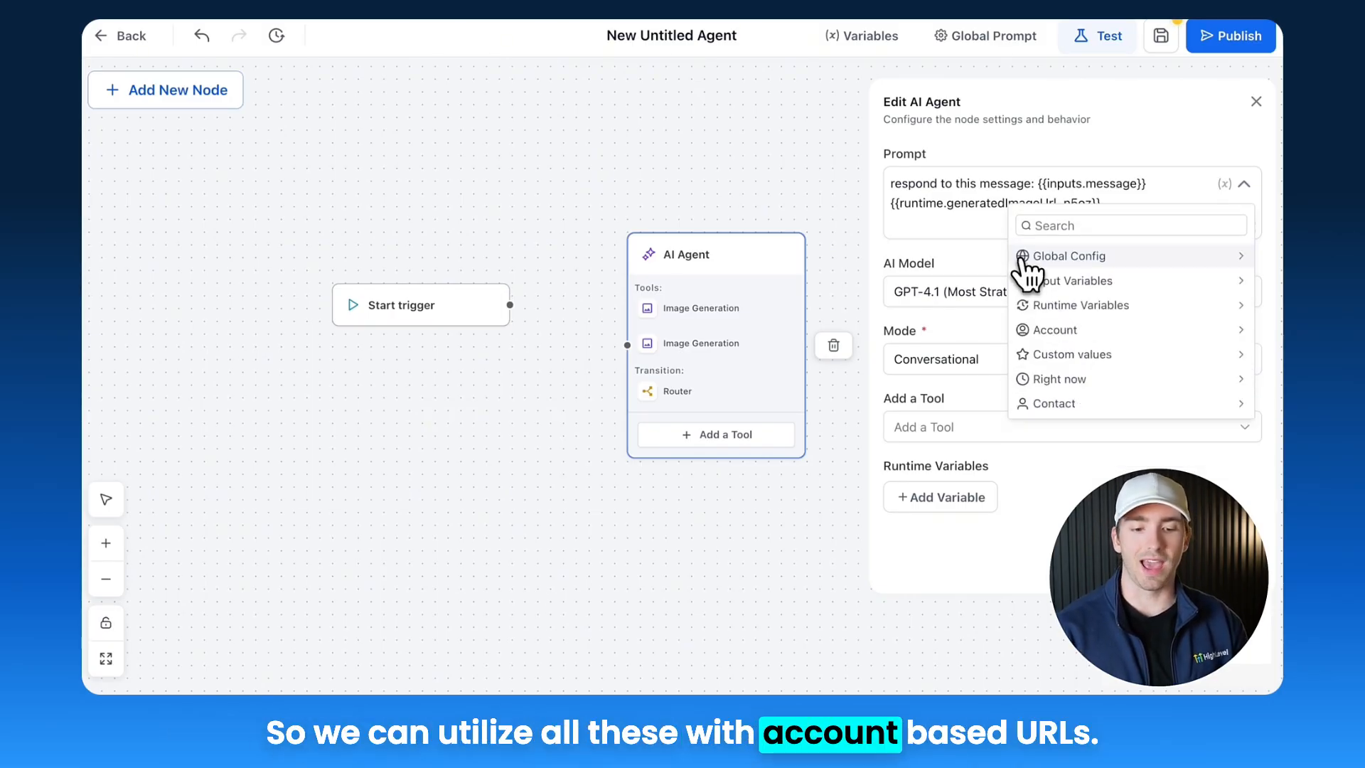
pyautogui.click(1045, 354)
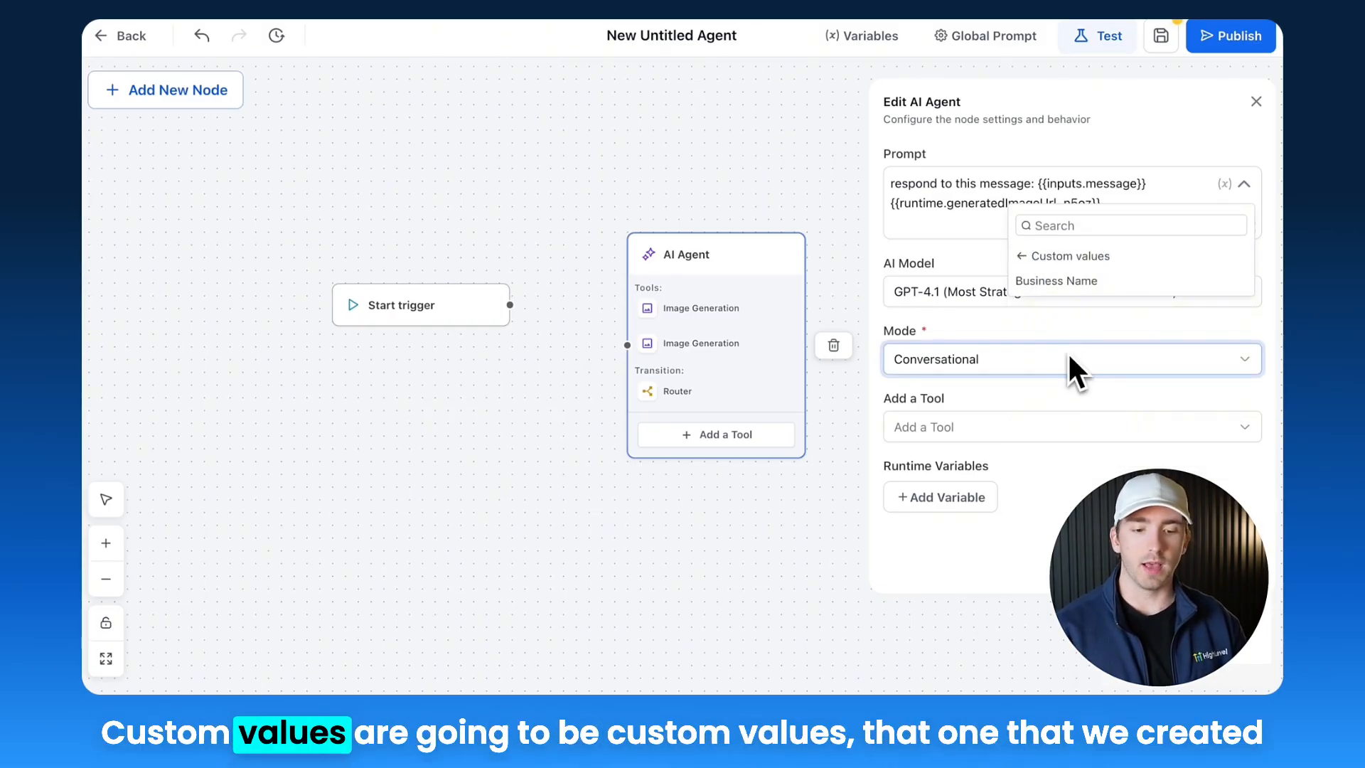
pyautogui.click(1074, 281)
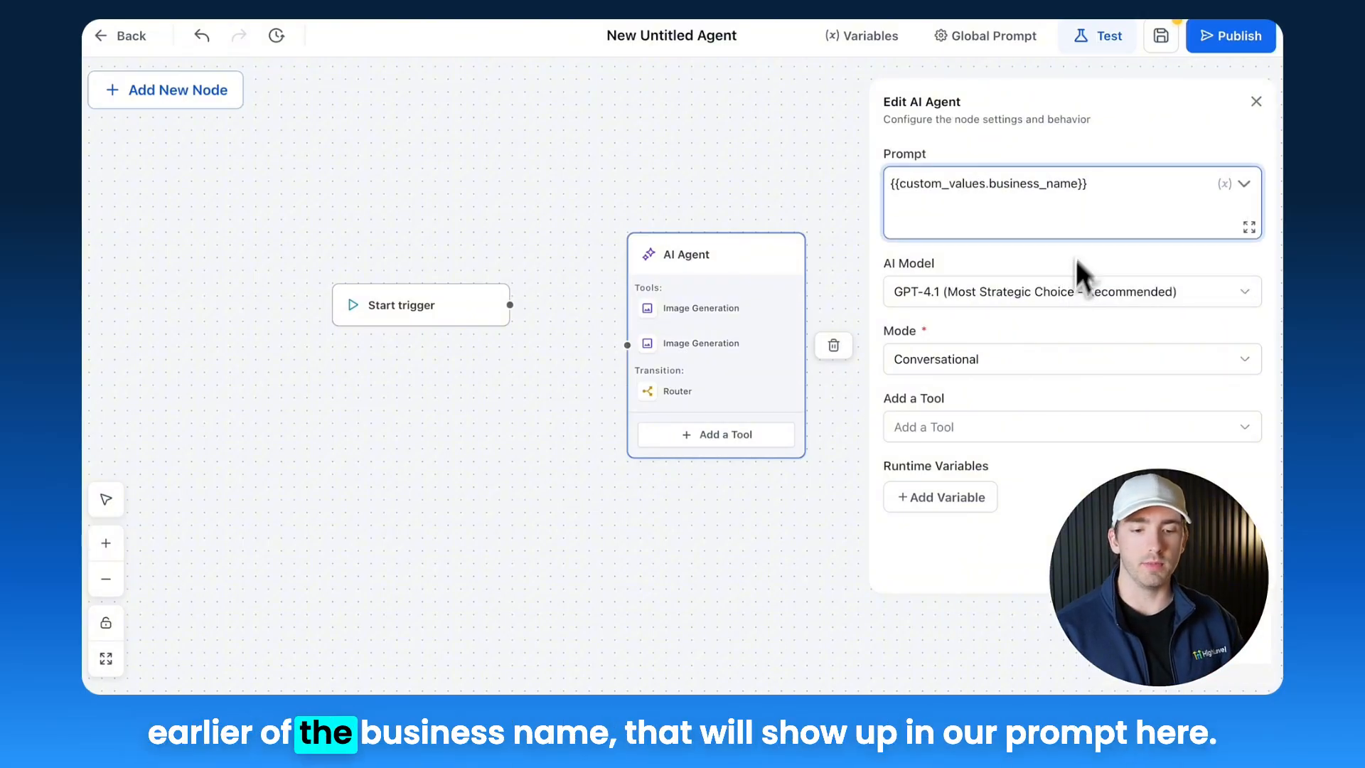
pyautogui.tripleClick(1090, 186)
pyautogui.press('BackSpace')
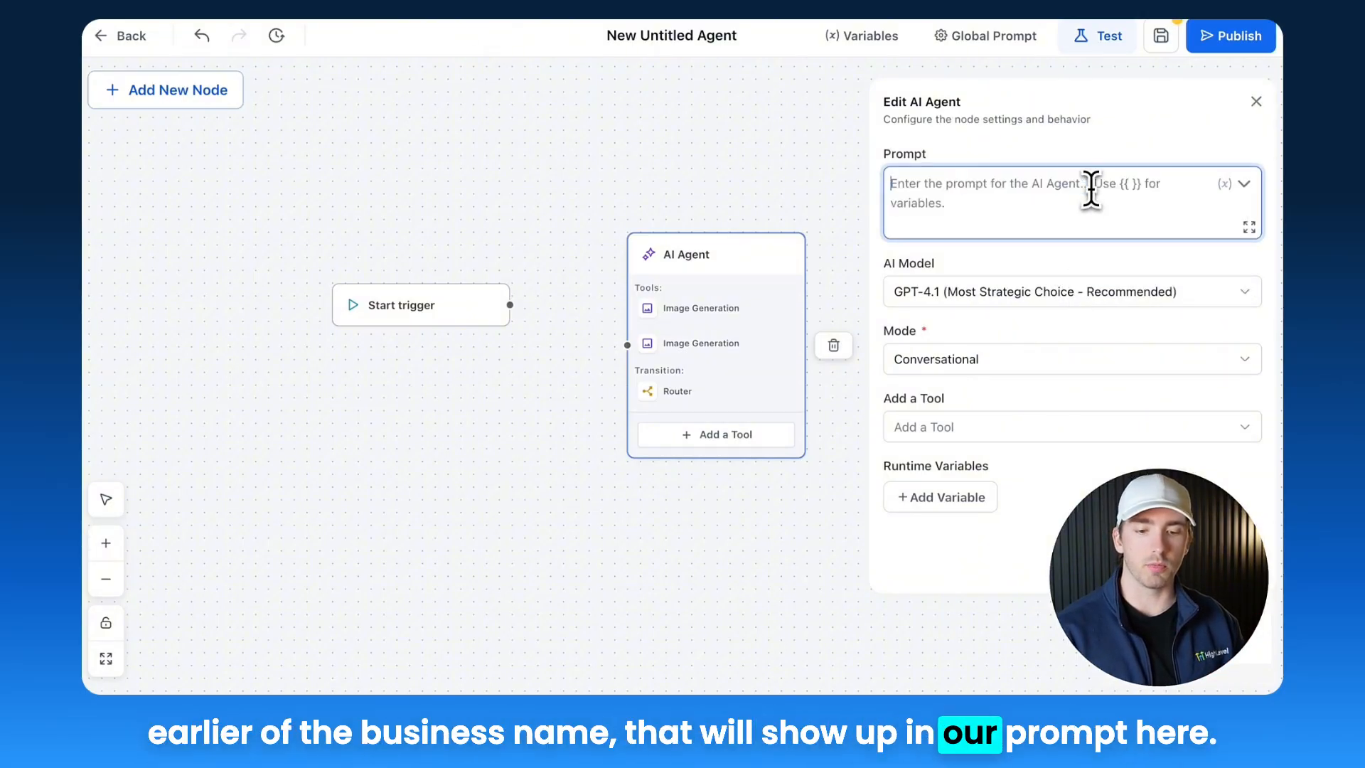
# Step: Browse the Right now and Contact variable lists available for the prompt
pyautogui.click(1241, 186)
pyautogui.click(1088, 257)
pyautogui.click(1086, 379)
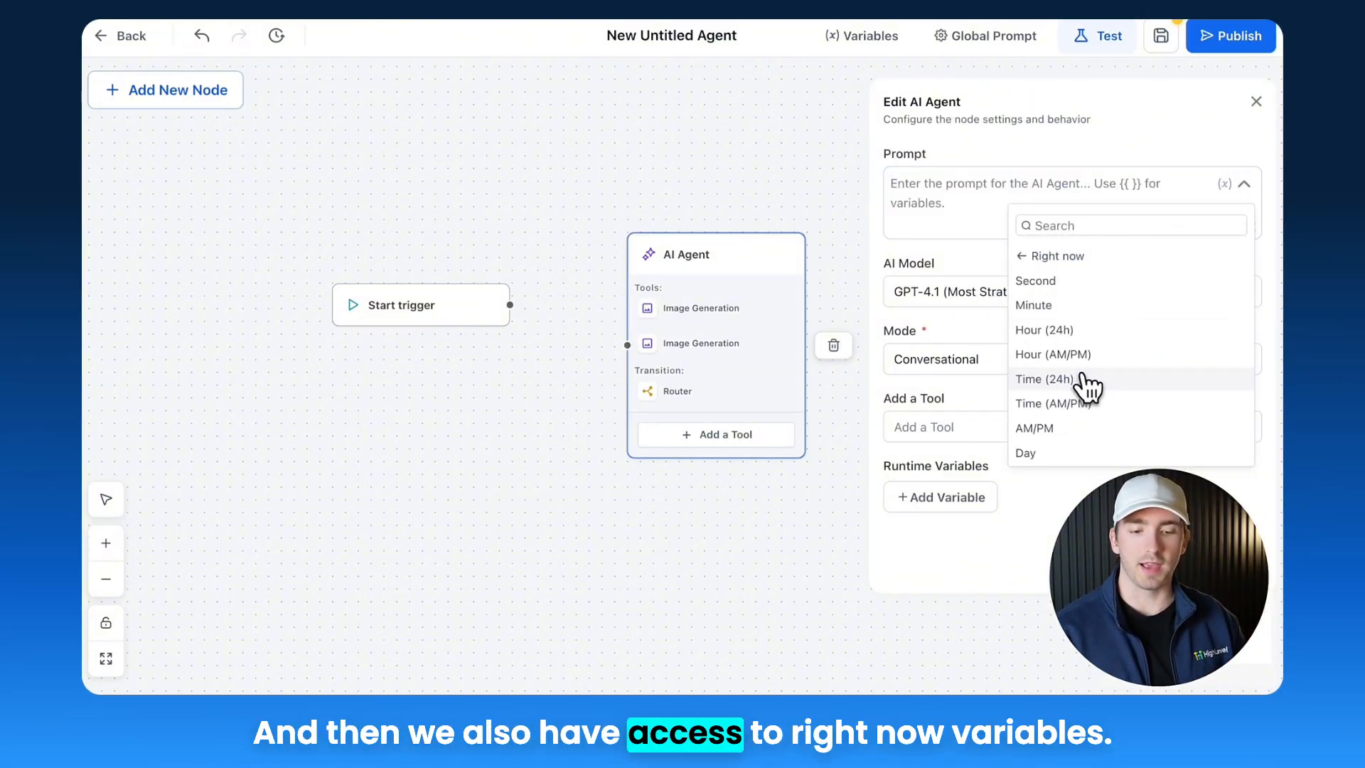
pyautogui.scroll(-5, 1084, 380)
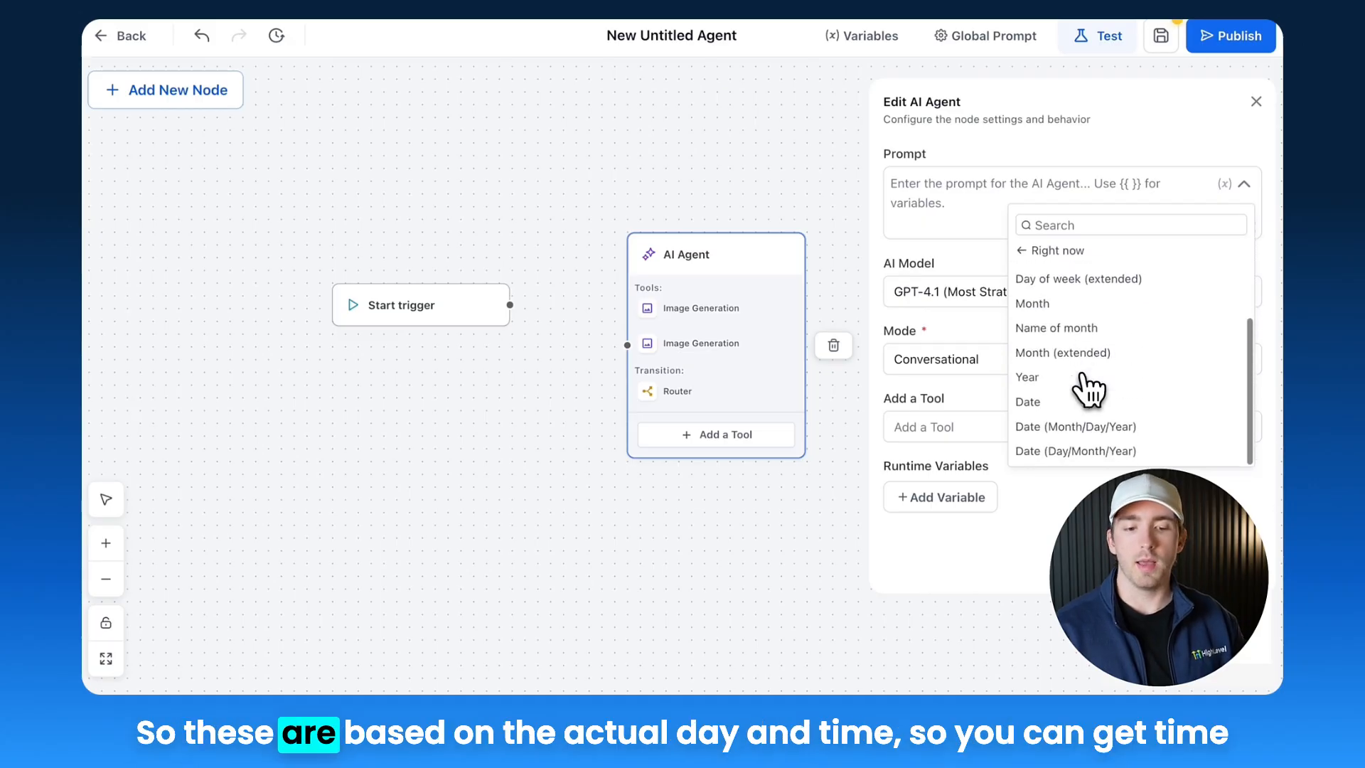
pyautogui.scroll(5, 1088, 387)
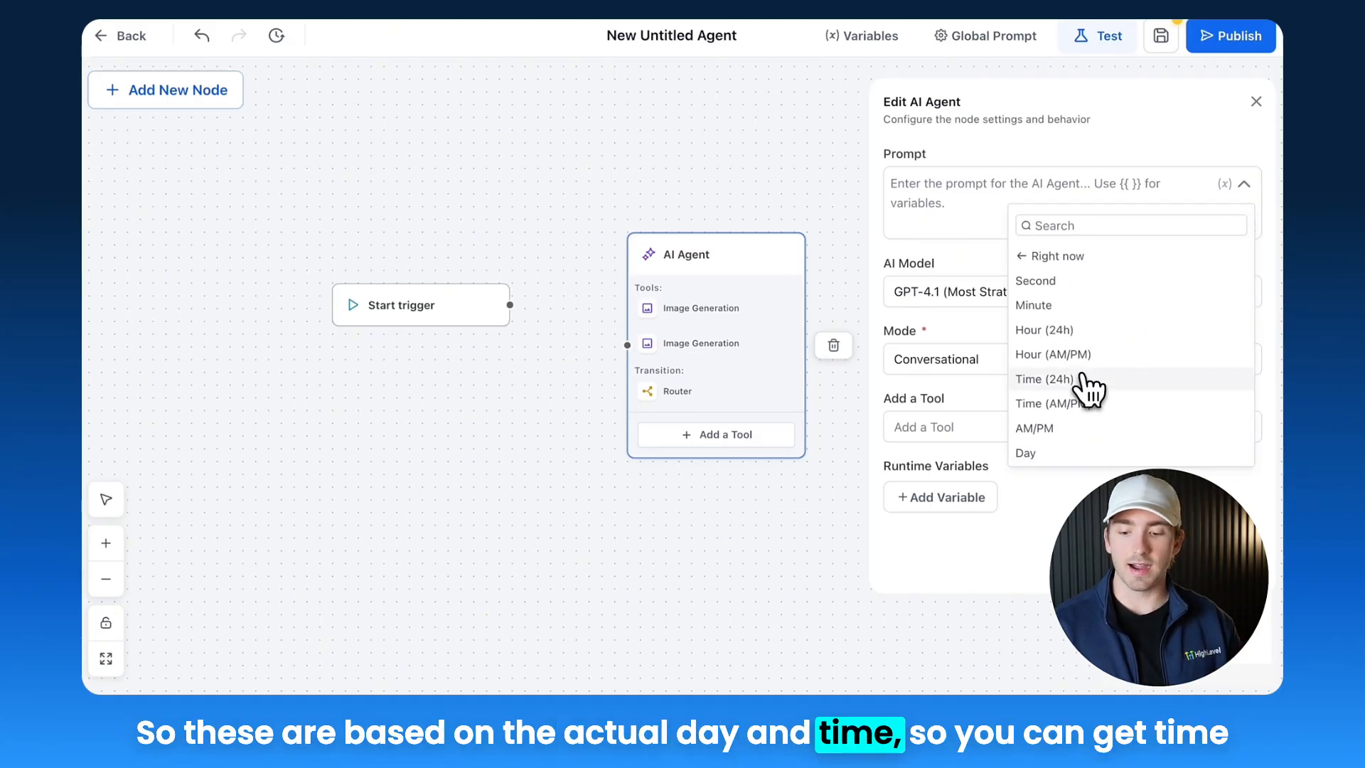
pyautogui.scroll(-5, 1080, 306)
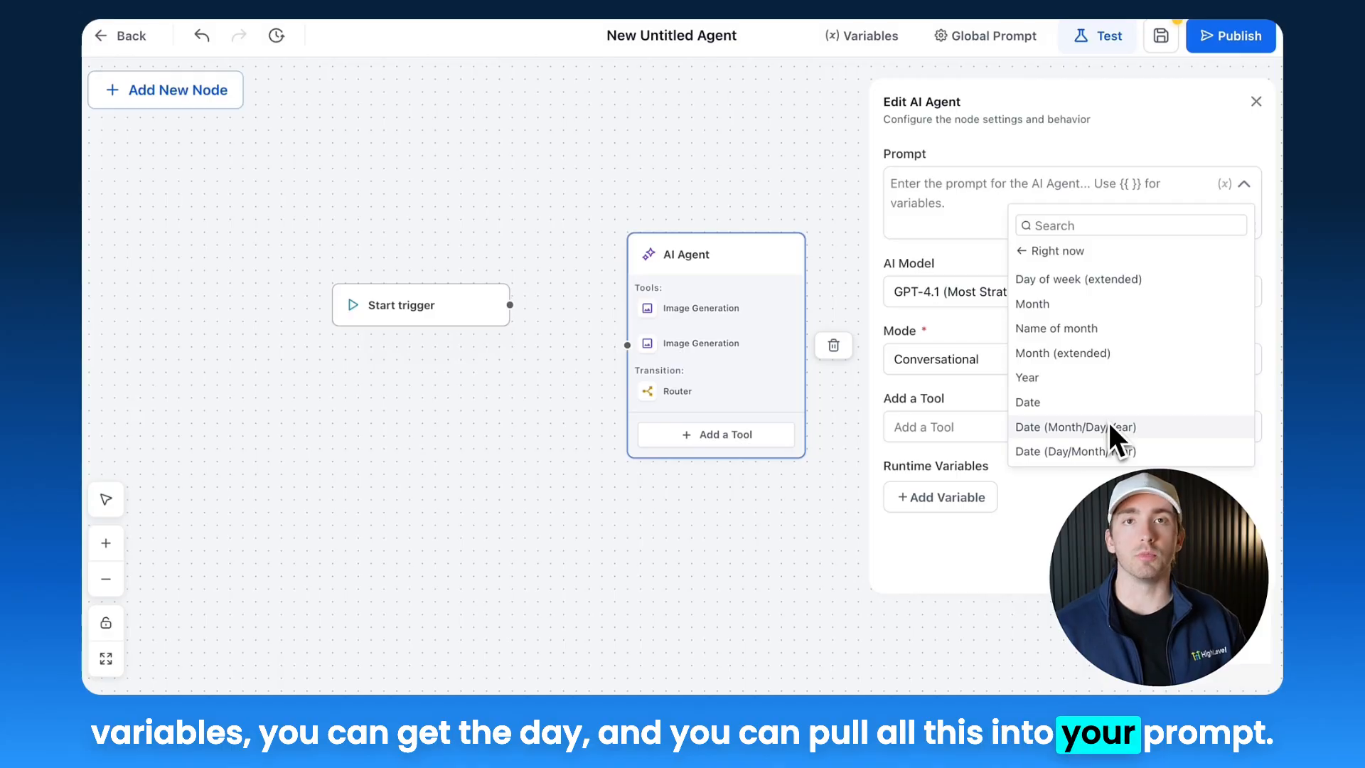
pyautogui.click(1061, 252)
pyautogui.click(1075, 403)
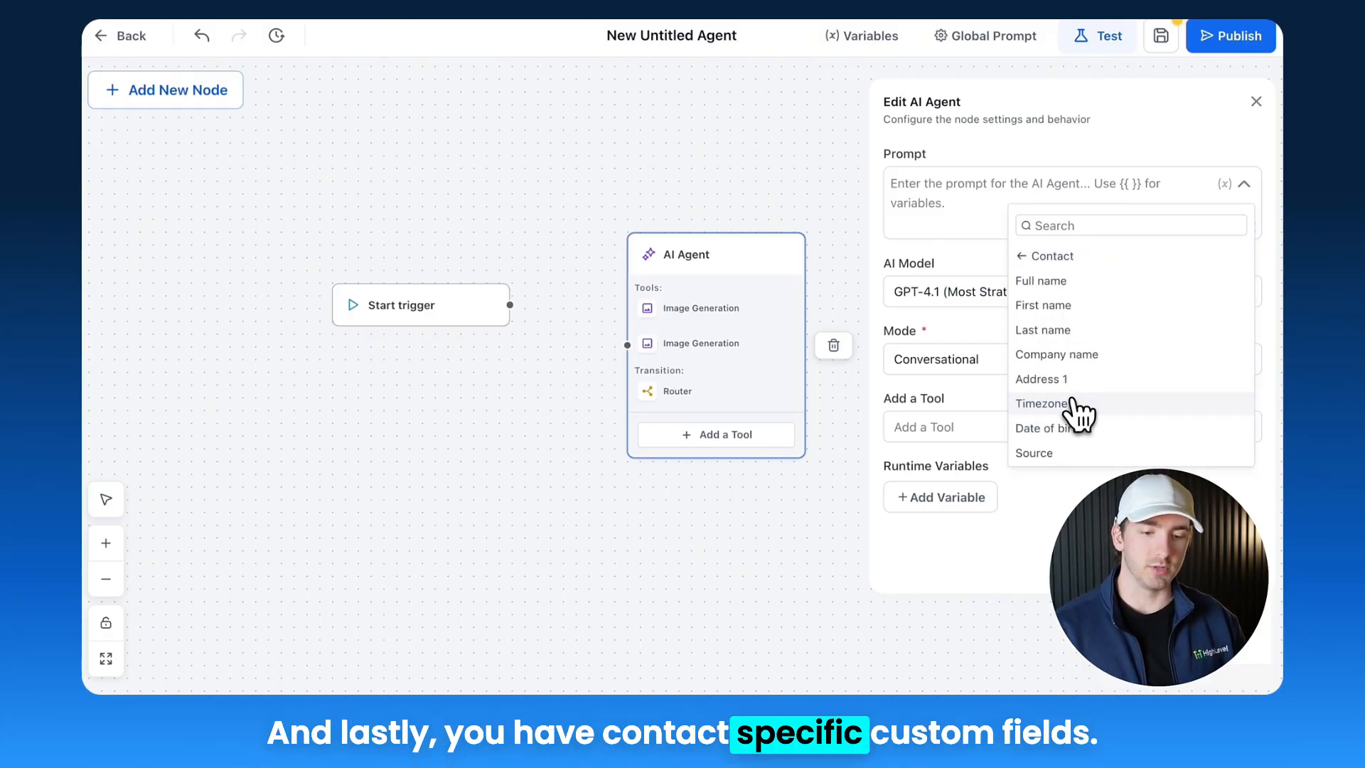
pyautogui.scroll(-5, 1078, 412)
pyautogui.scroll(-2, 1077, 411)
pyautogui.scroll(8, 1082, 409)
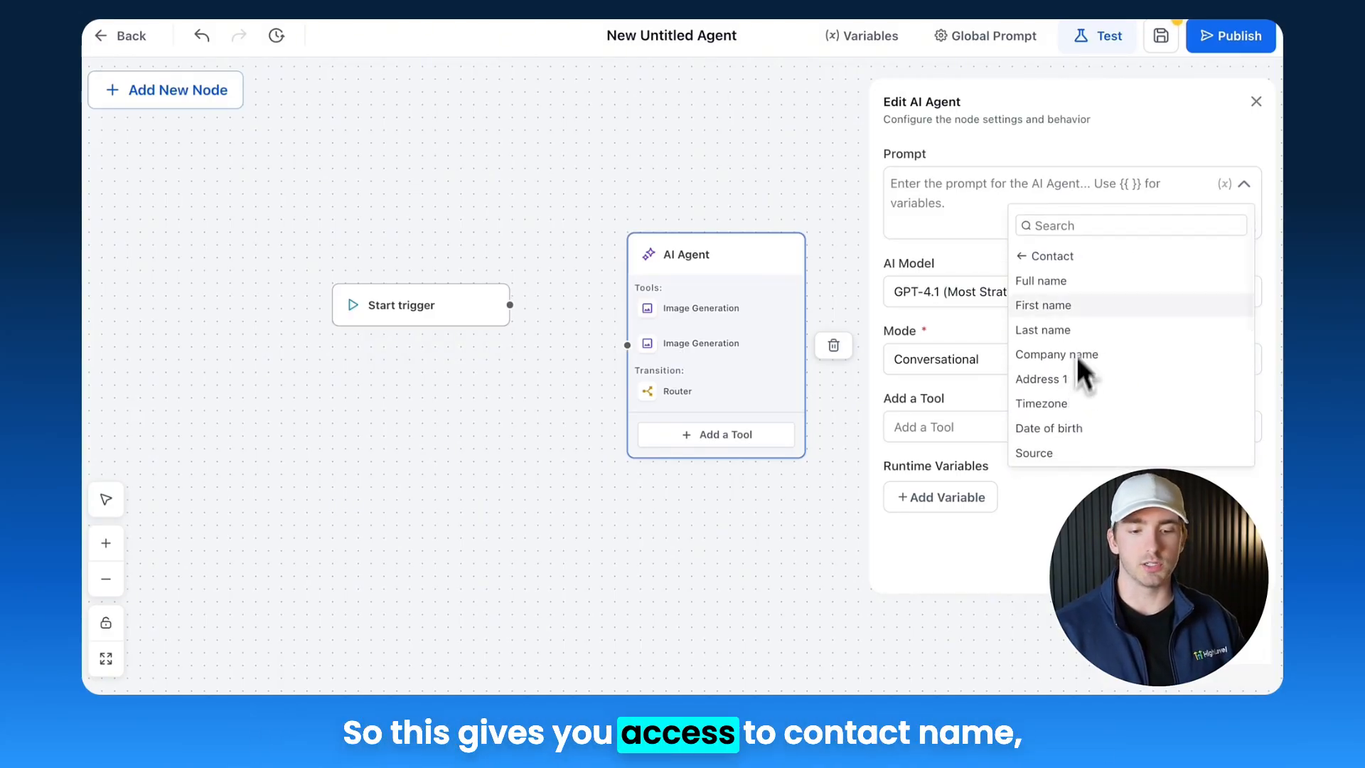
pyautogui.scroll(-3, 1080, 306)
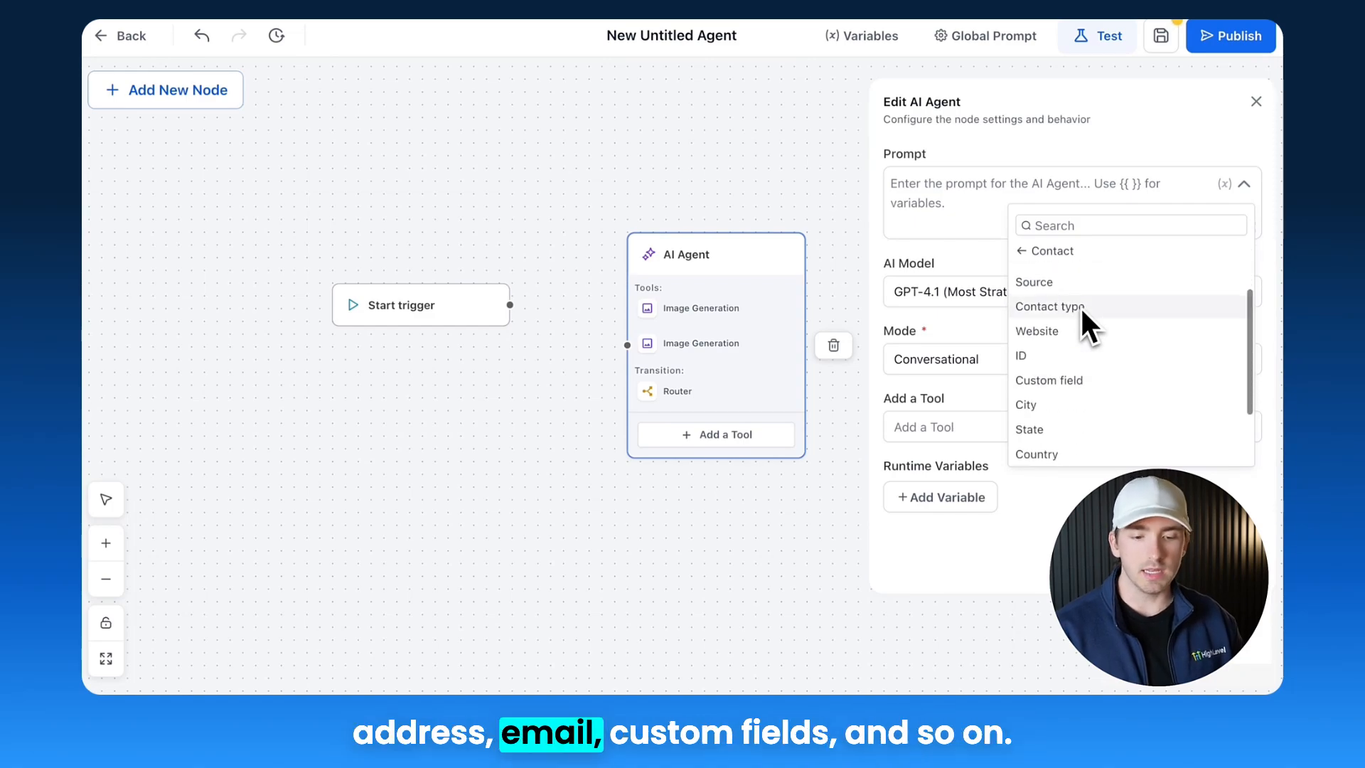
pyautogui.scroll(-2, 1082, 384)
pyautogui.scroll(3, 1082, 384)
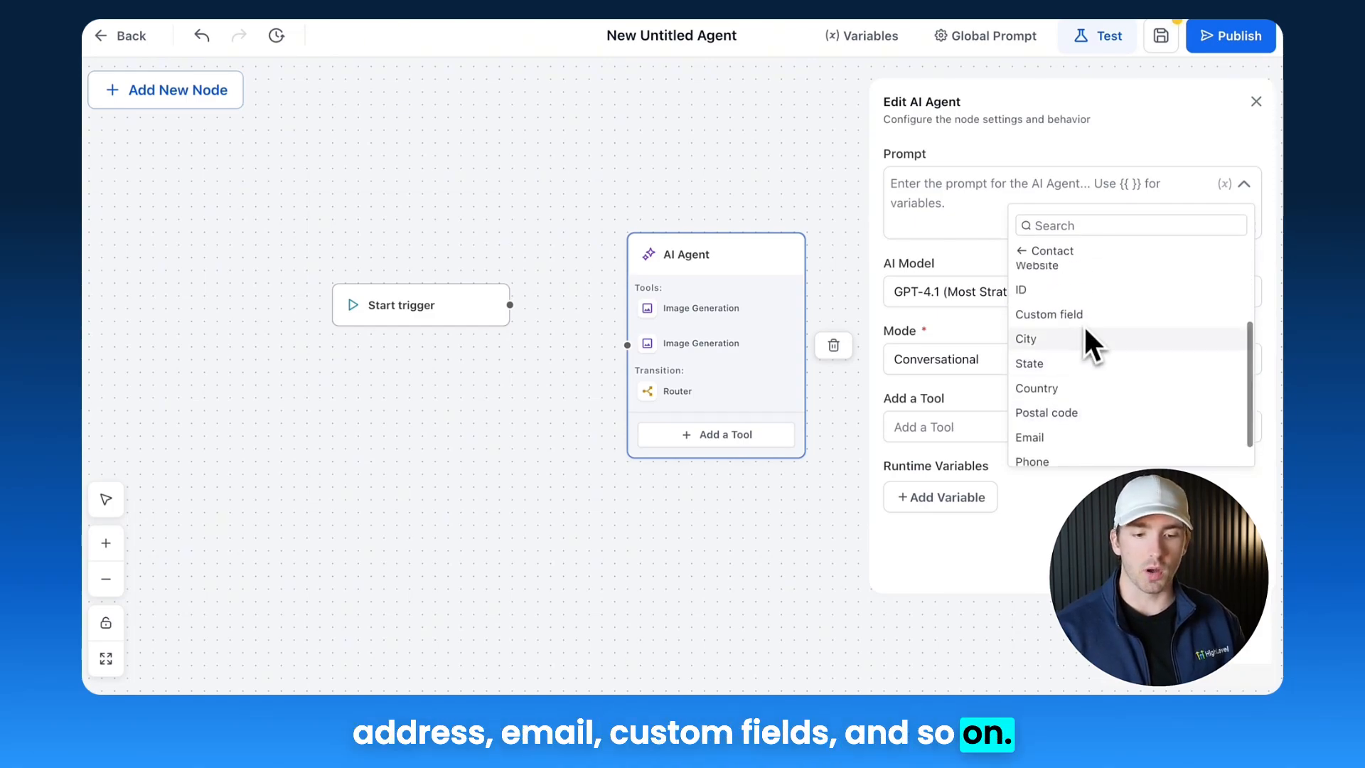
# Step: Insert the contact Custom field variable into the prompt, then delete it
pyautogui.click(1086, 324)
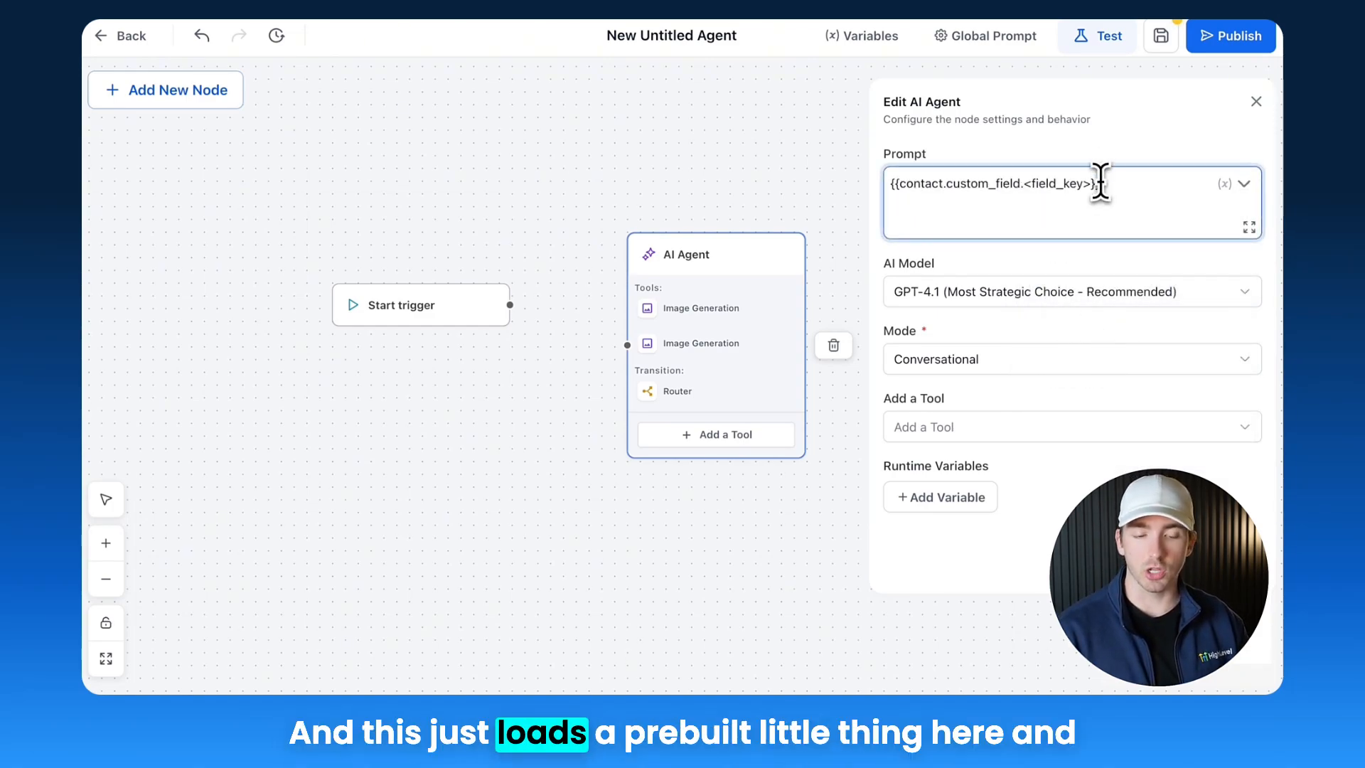
pyautogui.moveTo(1090, 183); pyautogui.dragTo(1024, 183)
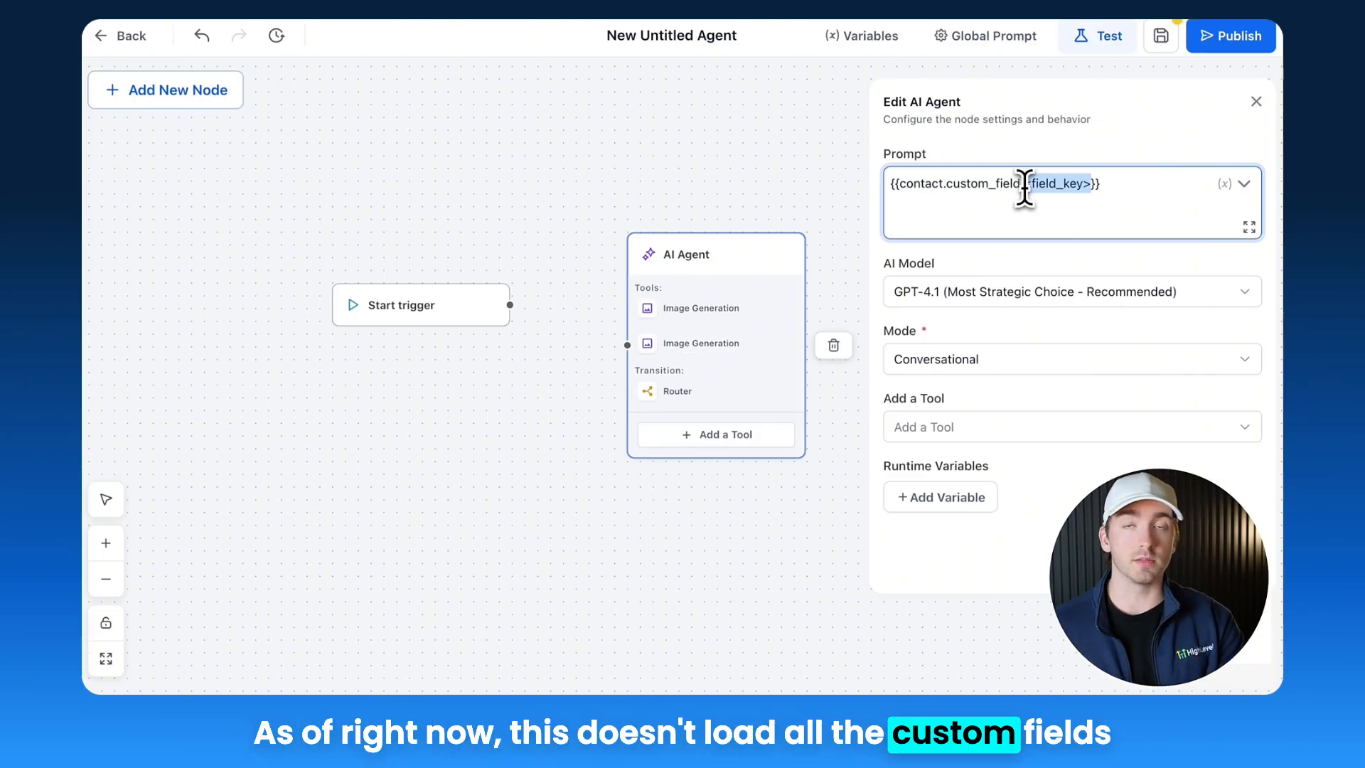
pyautogui.click(1024, 172)
pyautogui.press('super+a')
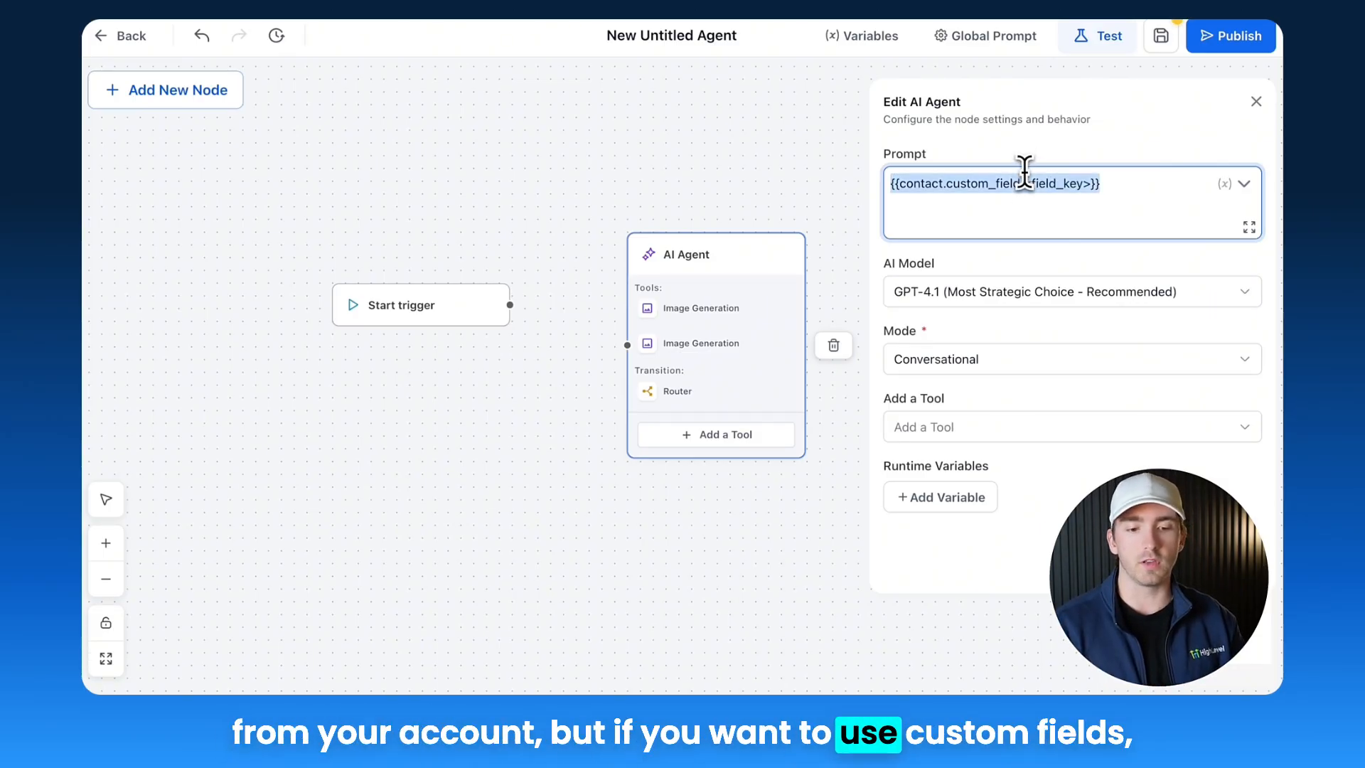
pyautogui.press('BackSpace')
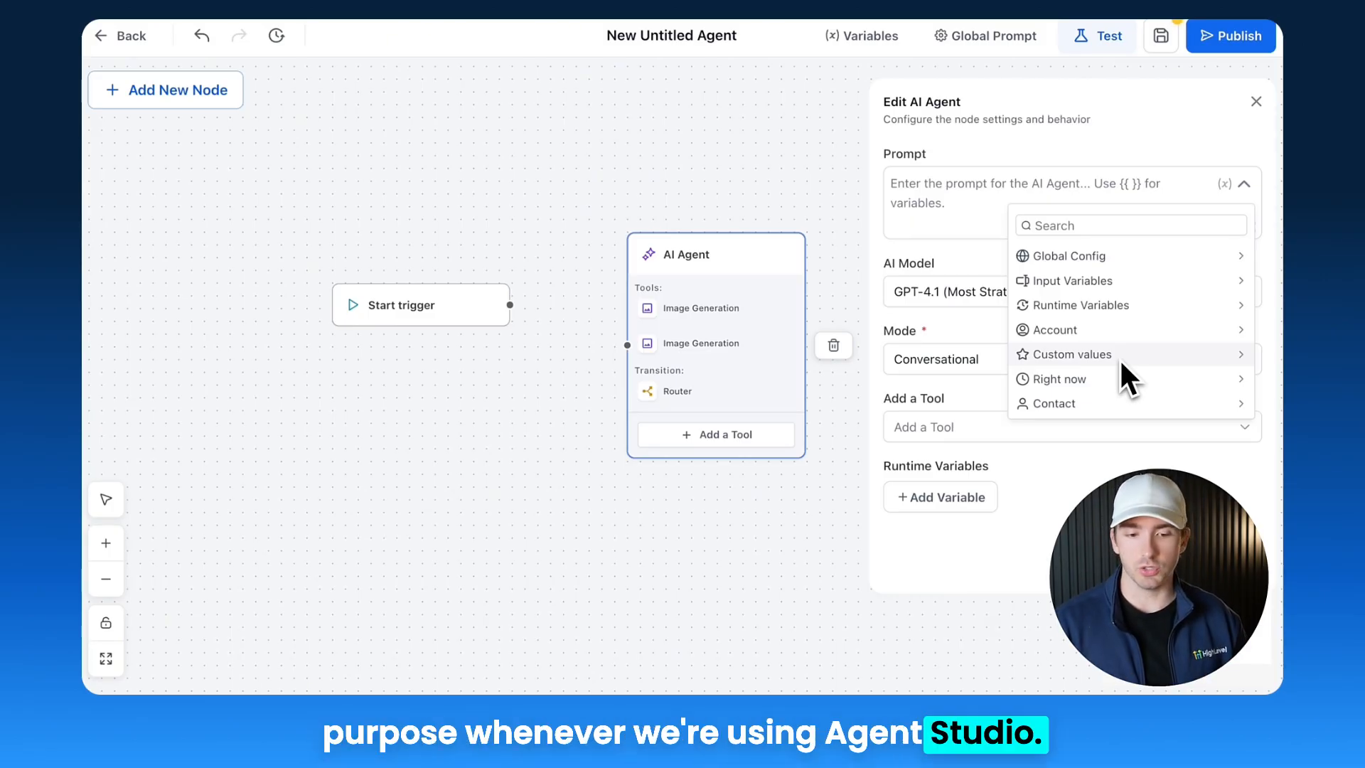
# Step: Close the AI Agent settings and delete the duplicate Image Generation tool from the node
pyautogui.click(1257, 102)
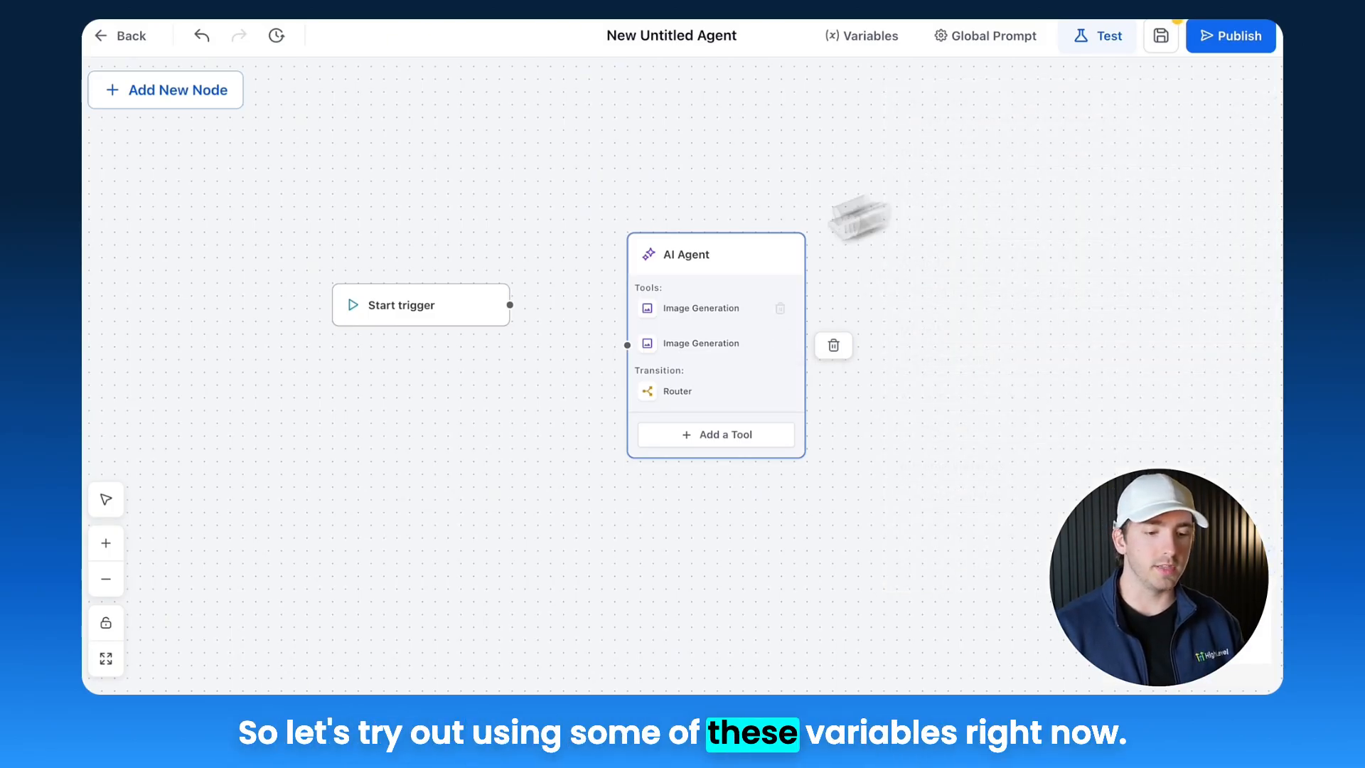
pyautogui.click(780, 345)
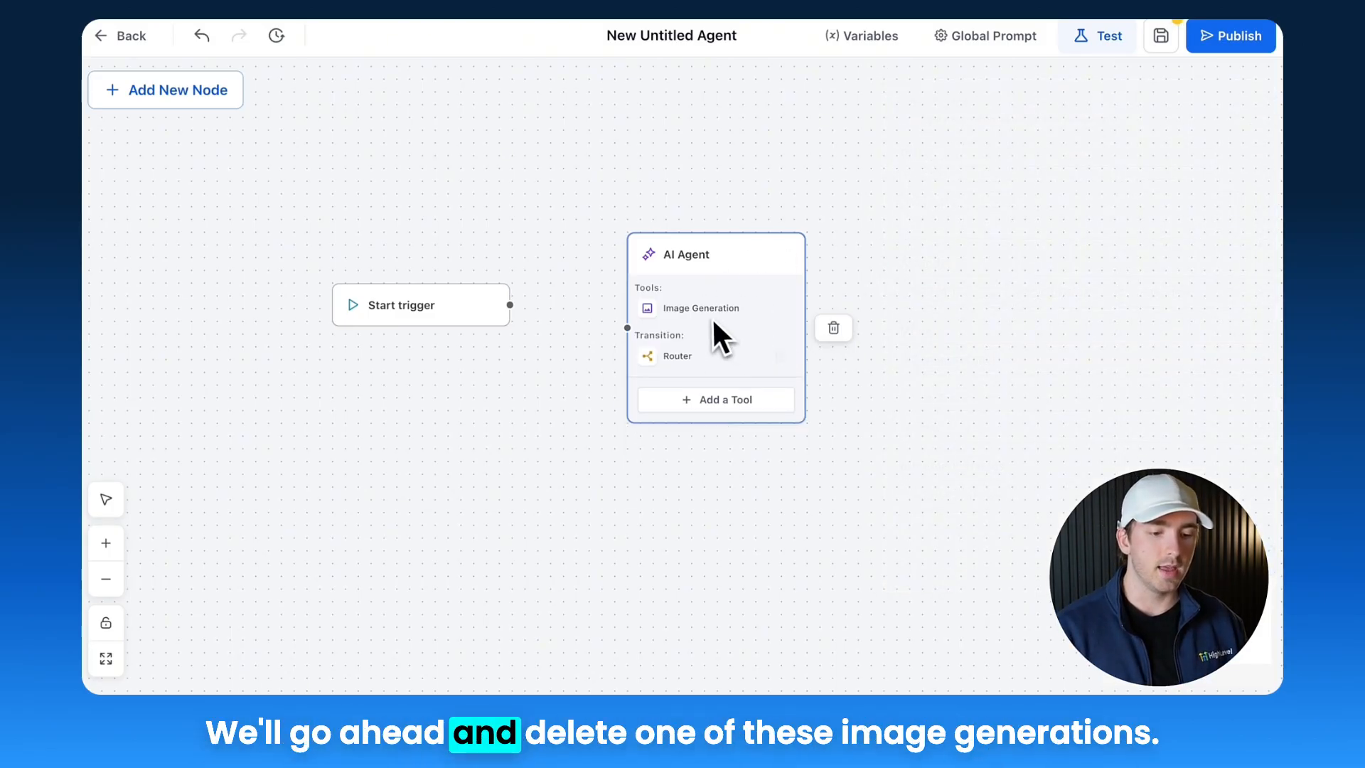
# Step: Connect the Start trigger to the AI Agent node
pyautogui.click(713, 320)
pyautogui.moveTo(627, 328); pyautogui.dragTo(510, 306)
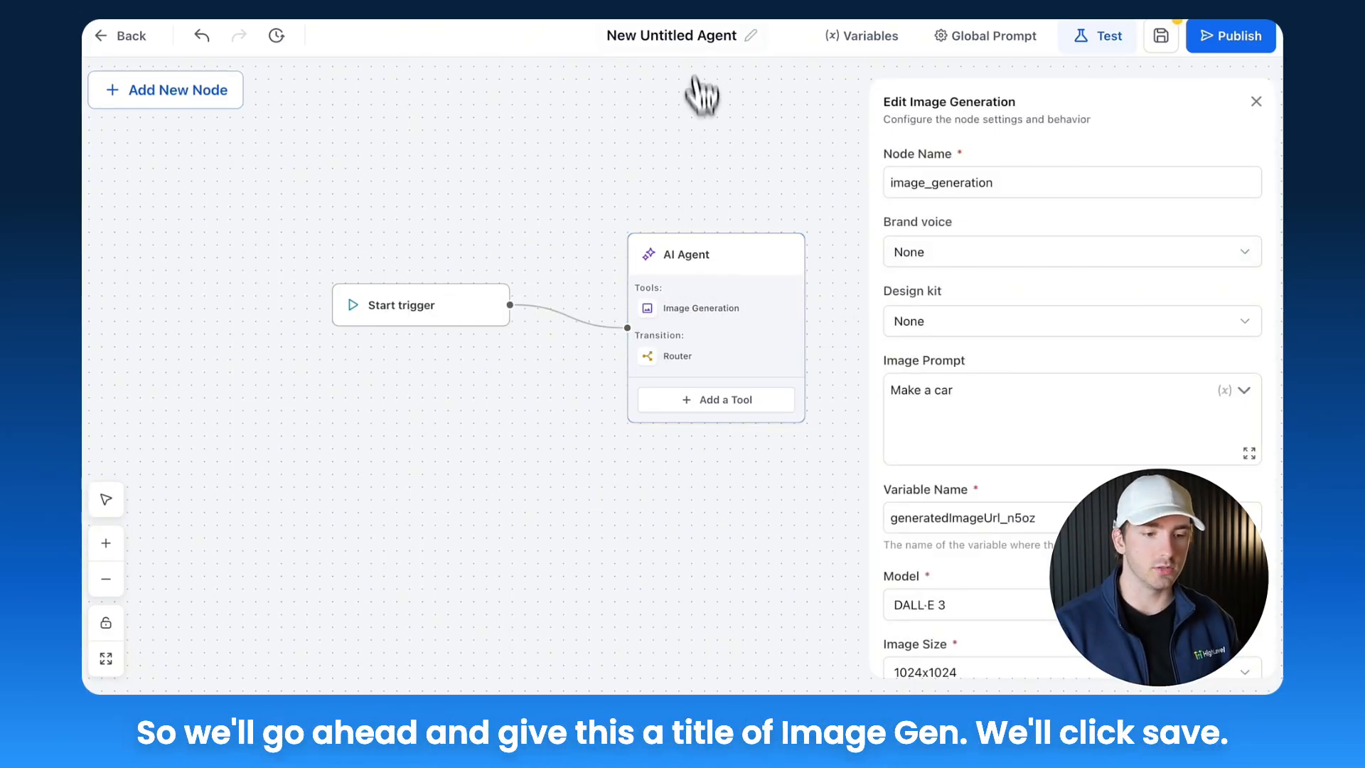
# Step: Rename the agent as Image Gen
pyautogui.click(690, 39)
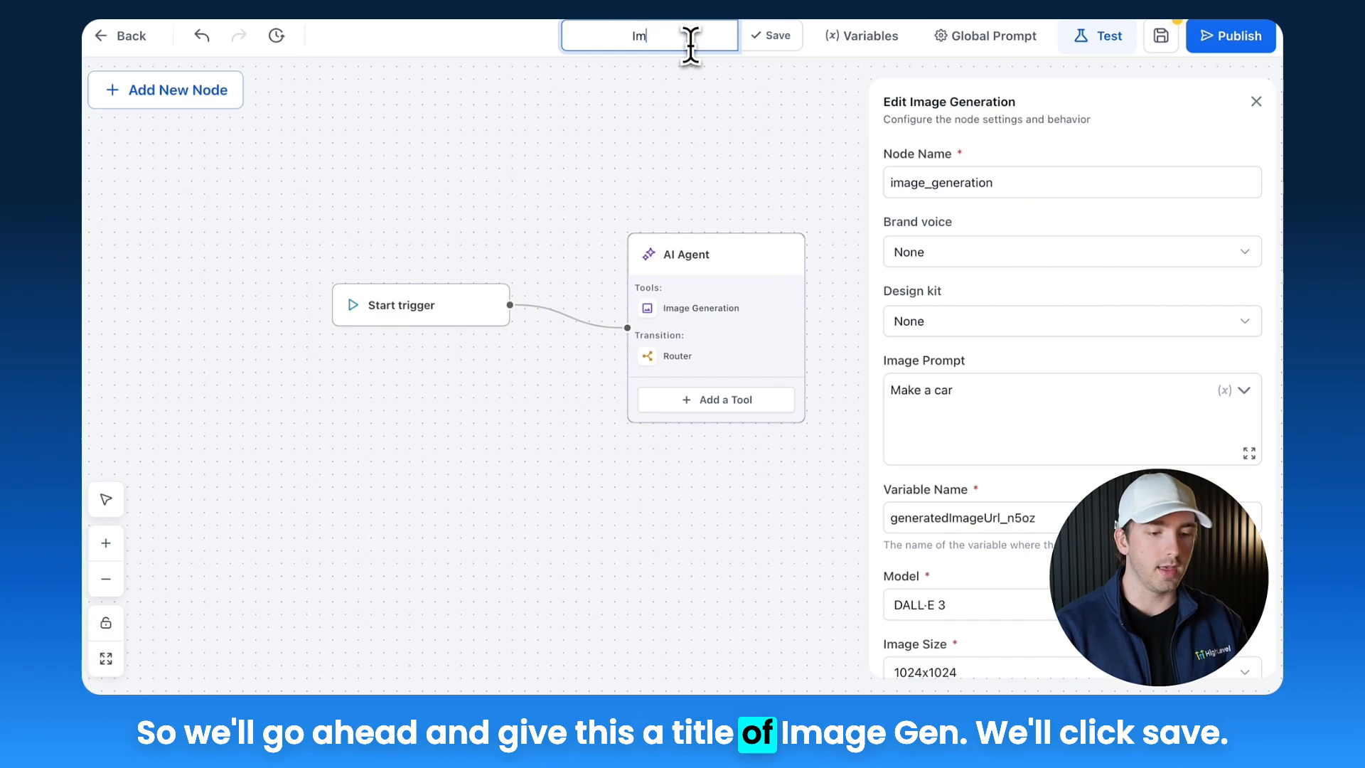
pyautogui.write('Image Gen')
pyautogui.press('Return')
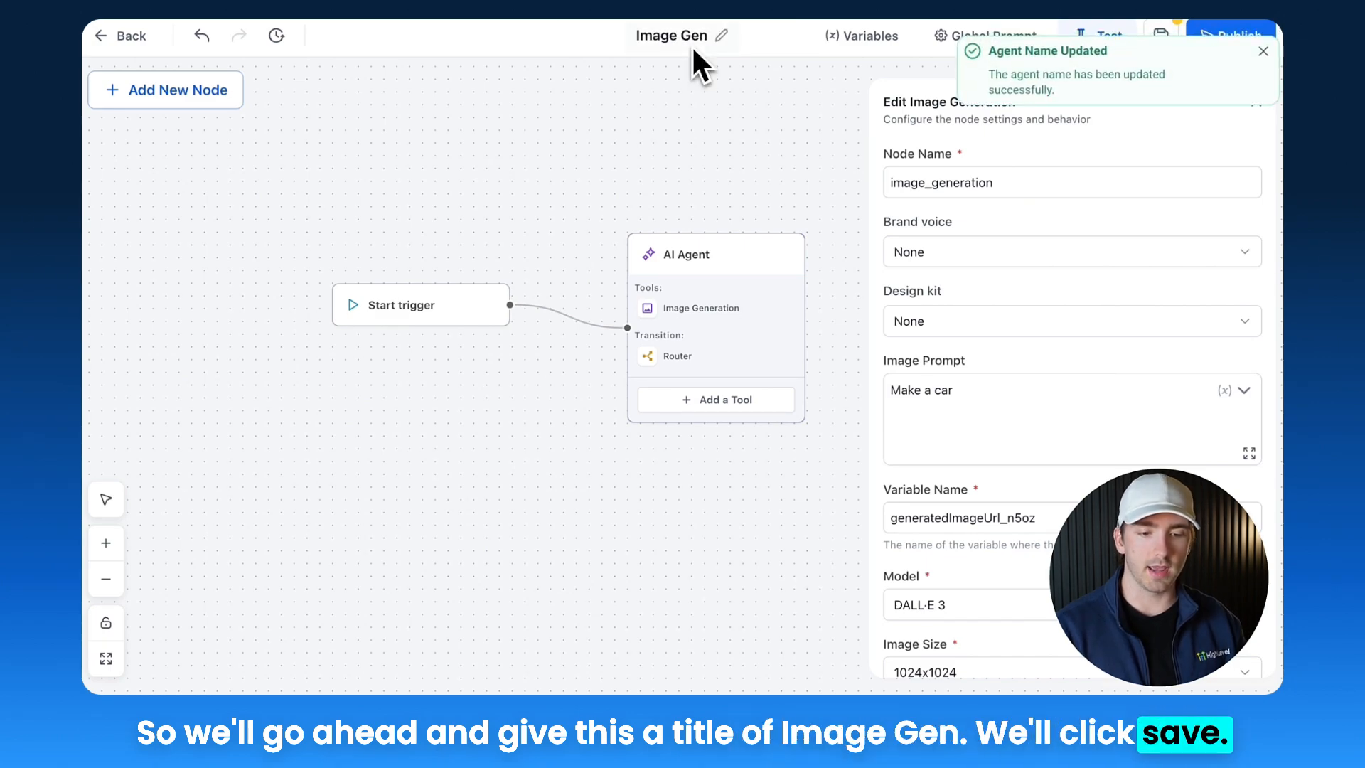
# Step: Replace 'car' in the Image Generation prompt with the inputs.message input variable, making it 'Make a {{inputs.message}}'
pyautogui.click(1034, 401)
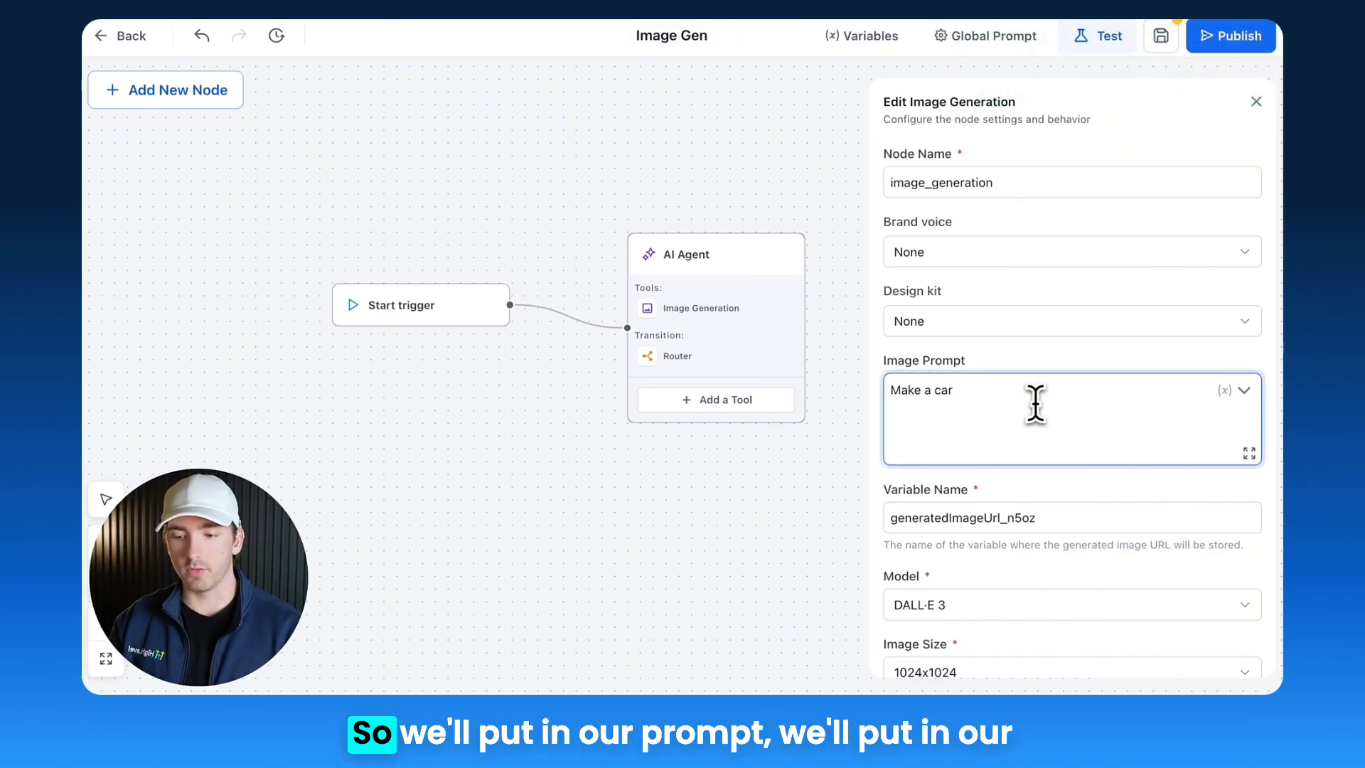
pyautogui.click(1244, 390)
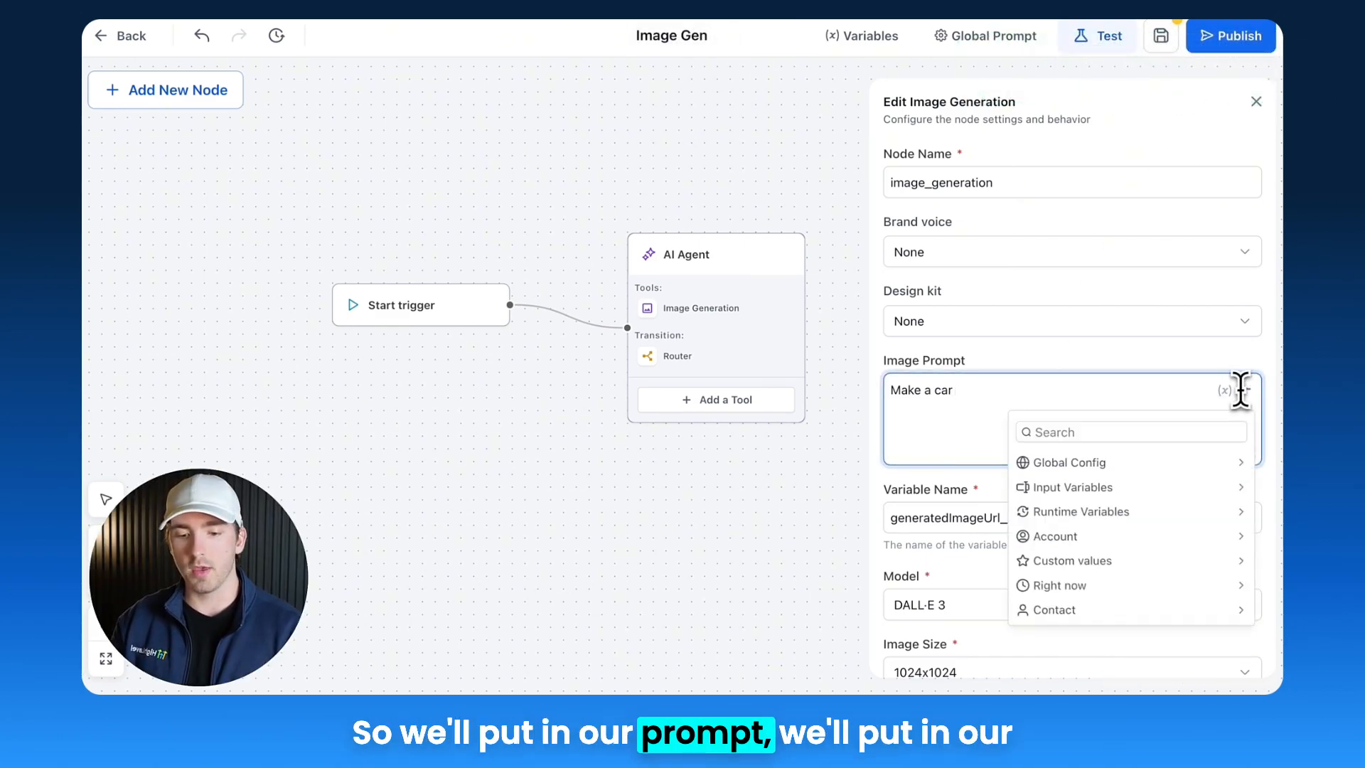
pyautogui.click(1074, 489)
pyautogui.click(1048, 489)
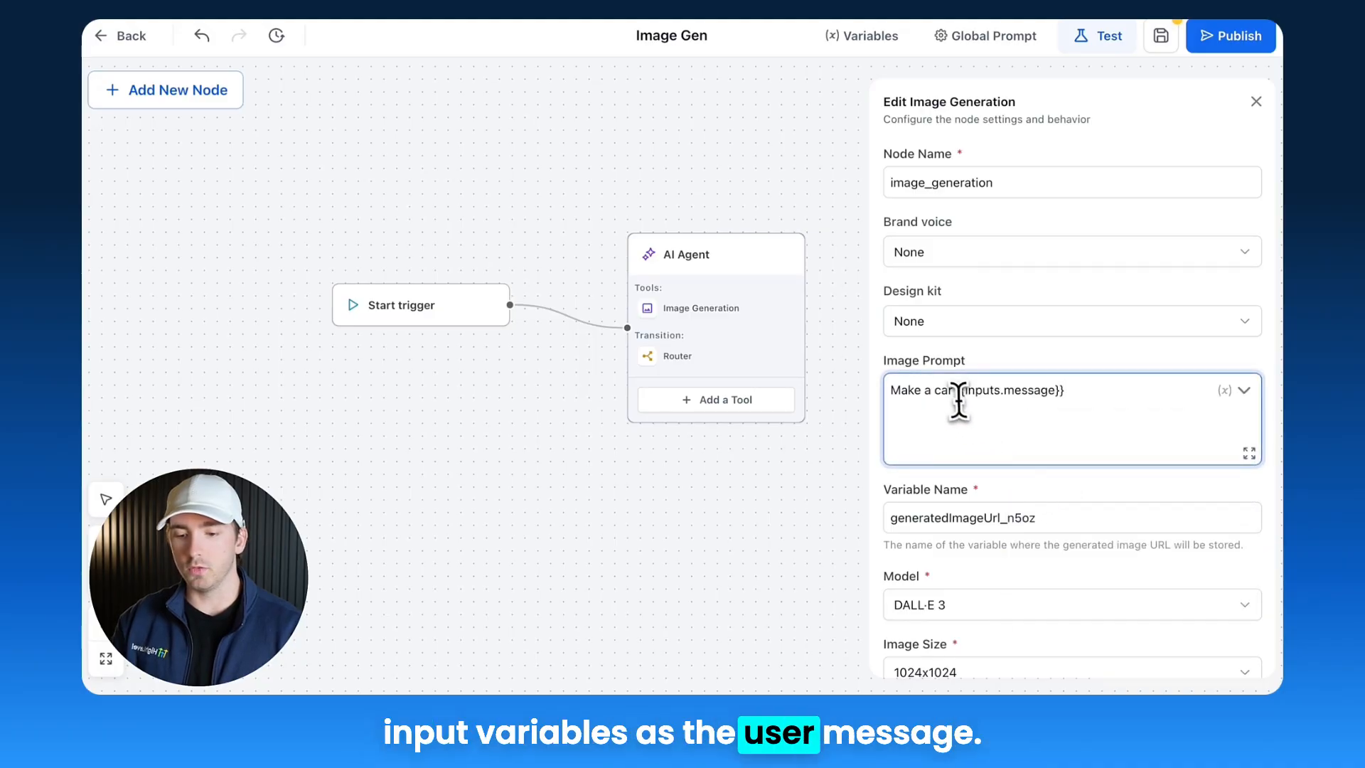
pyautogui.press('BackSpace')
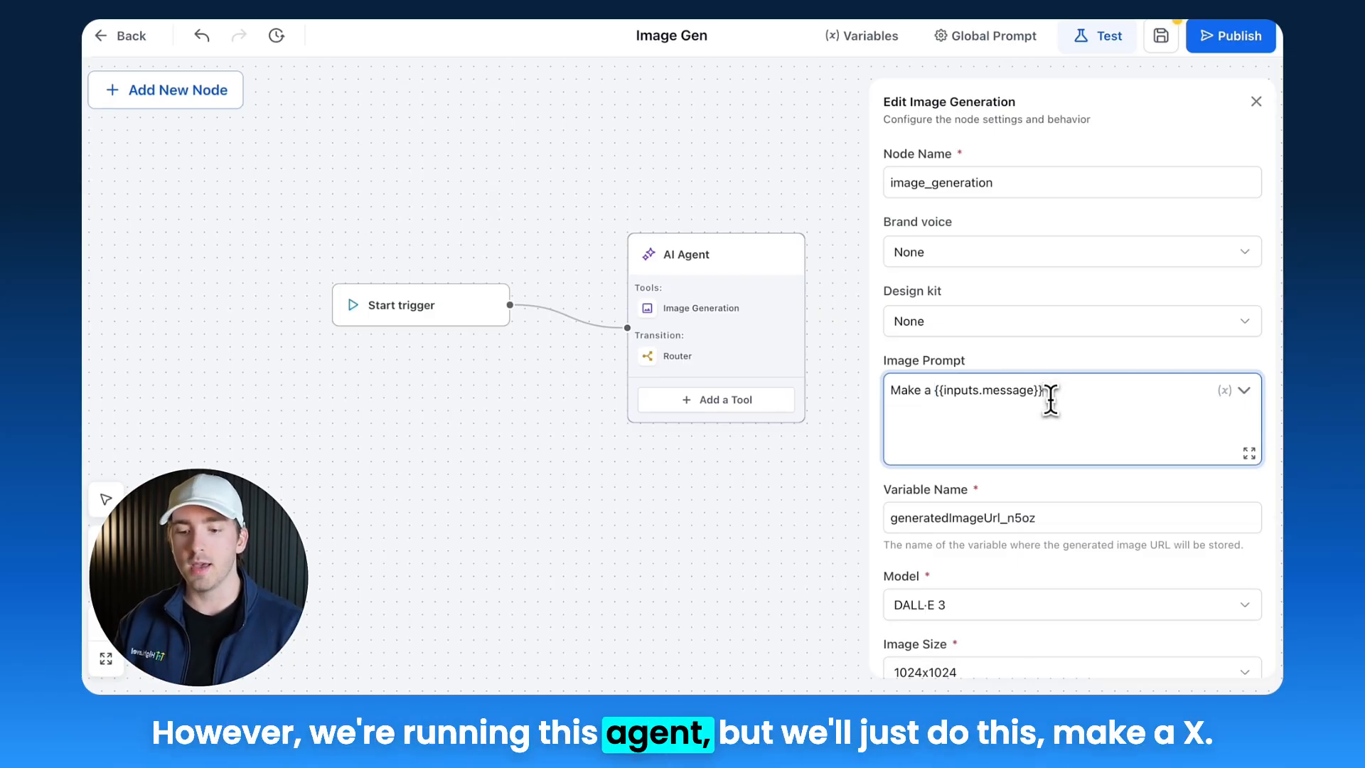
# Step: Set the image model to Gemini 2.5 Flash Image Preview, size 1024x1024, quality Standard, and save the tool
pyautogui.scroll(-2, 1051, 398)
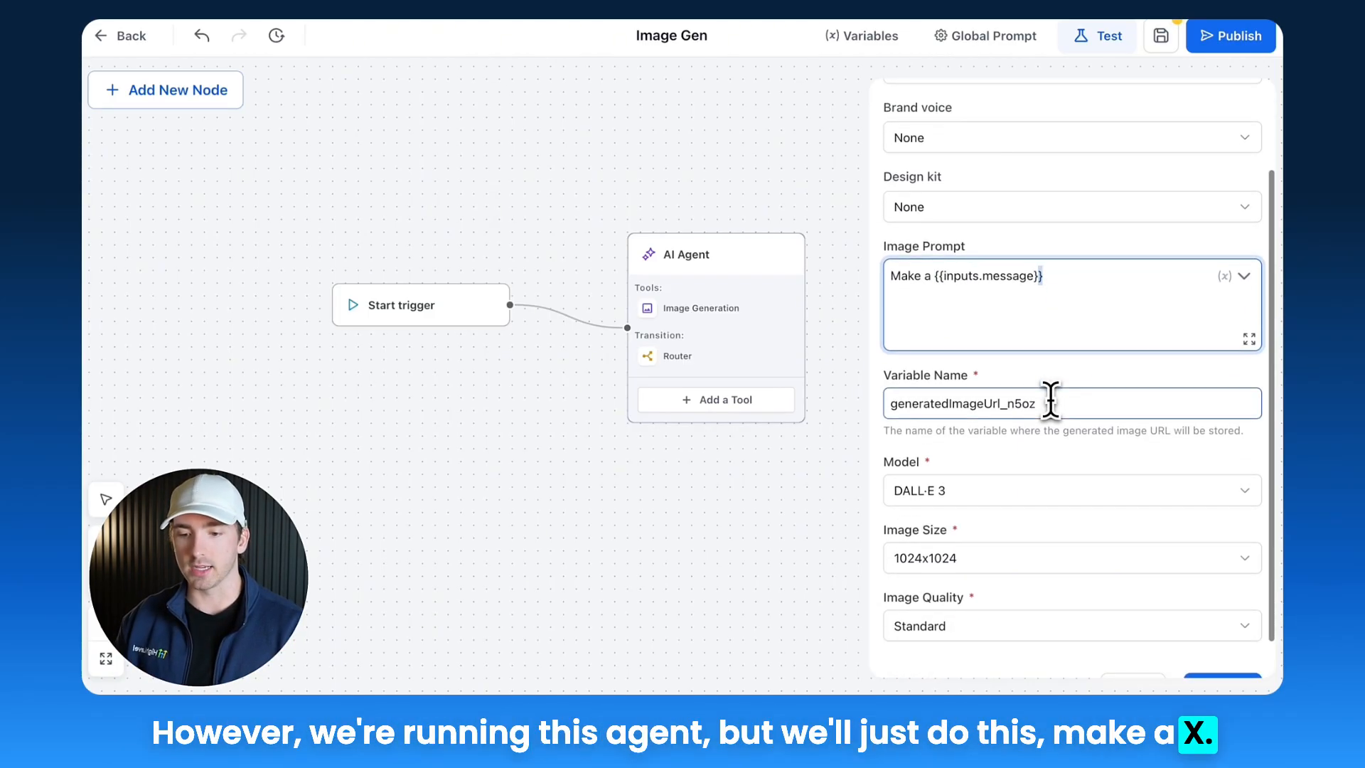
pyautogui.scroll(-1, 995, 185)
pyautogui.click(981, 455)
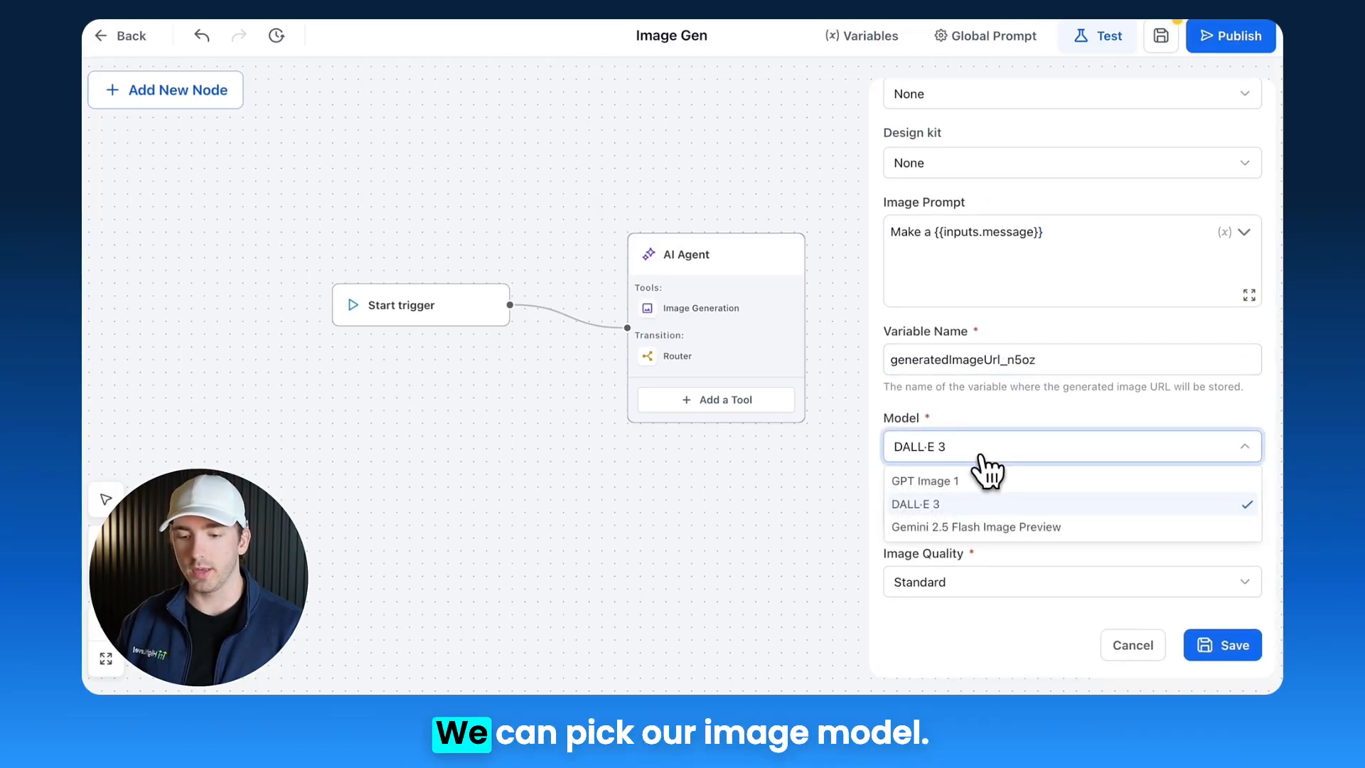
pyautogui.click(959, 527)
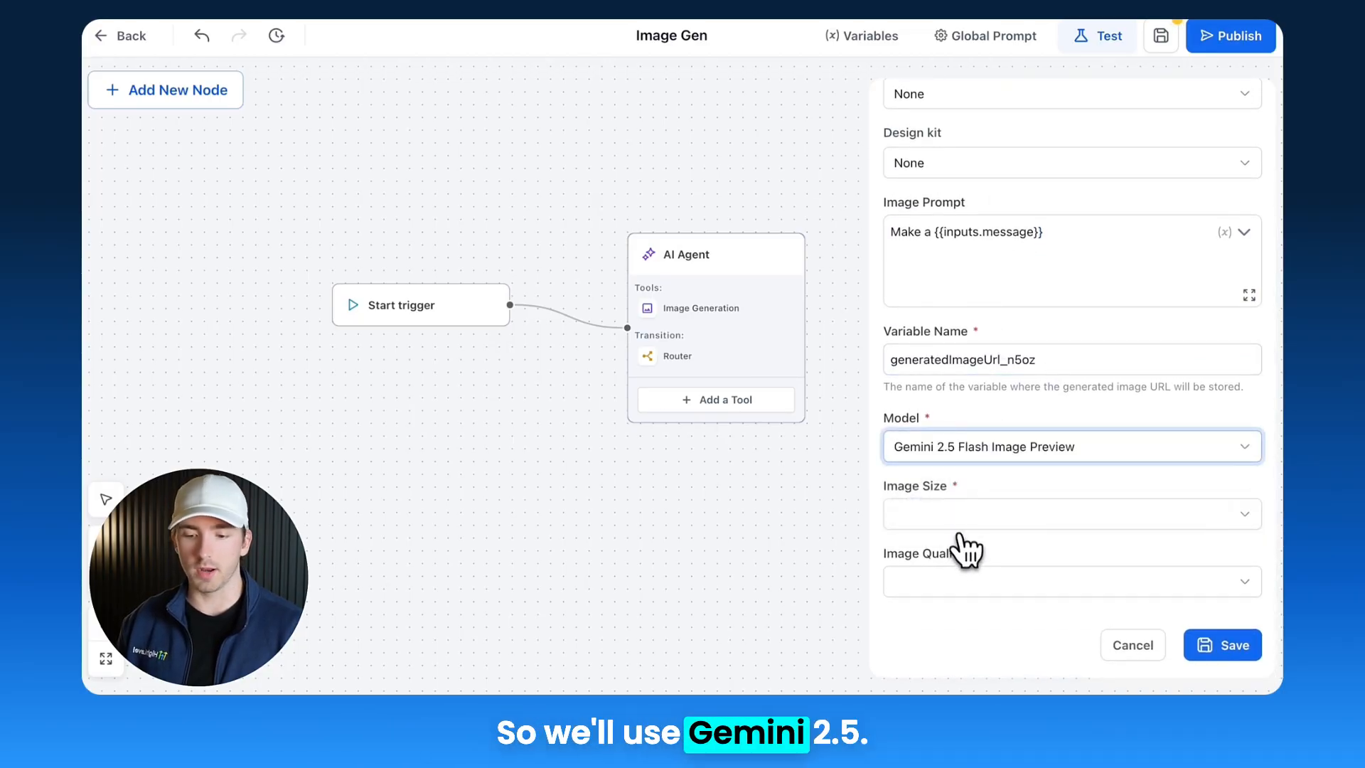
pyautogui.click(961, 526)
pyautogui.click(932, 554)
pyautogui.click(940, 587)
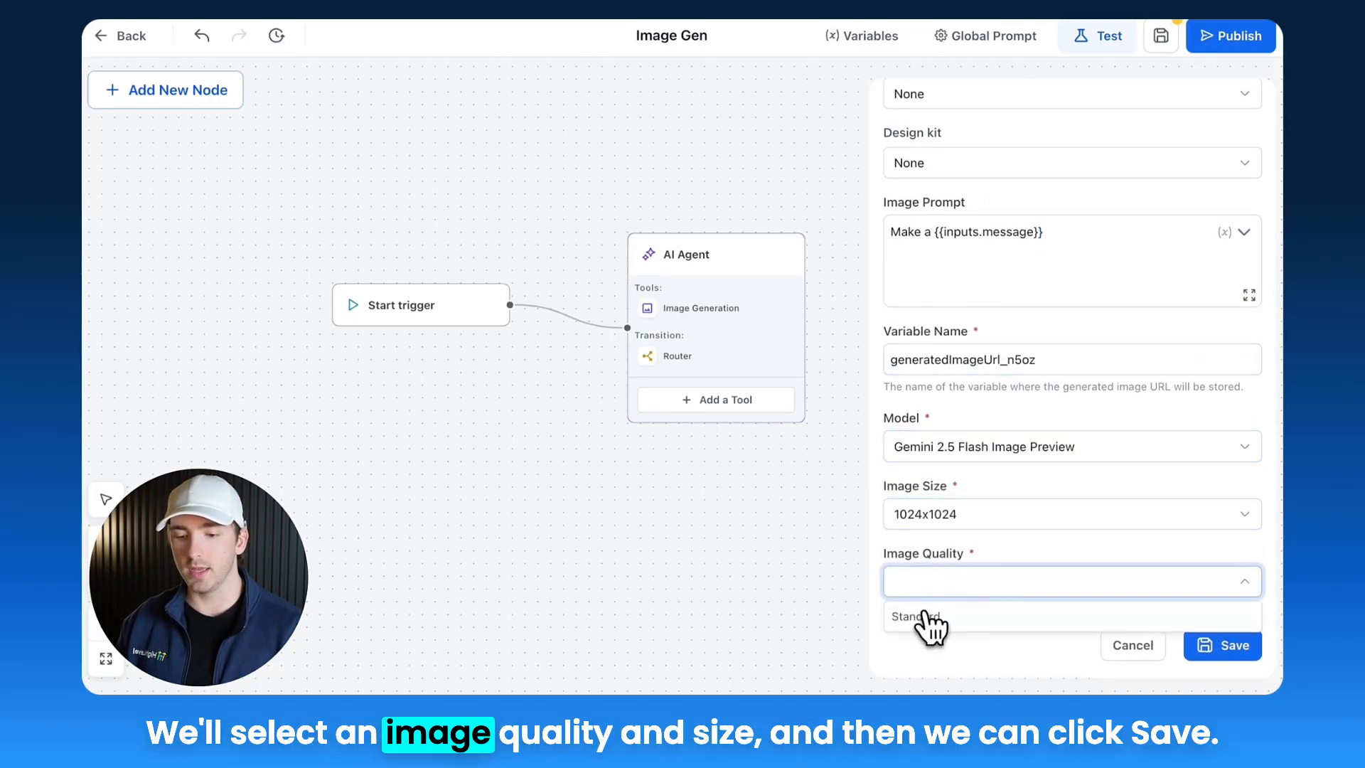
pyautogui.click(924, 618)
pyautogui.click(1215, 644)
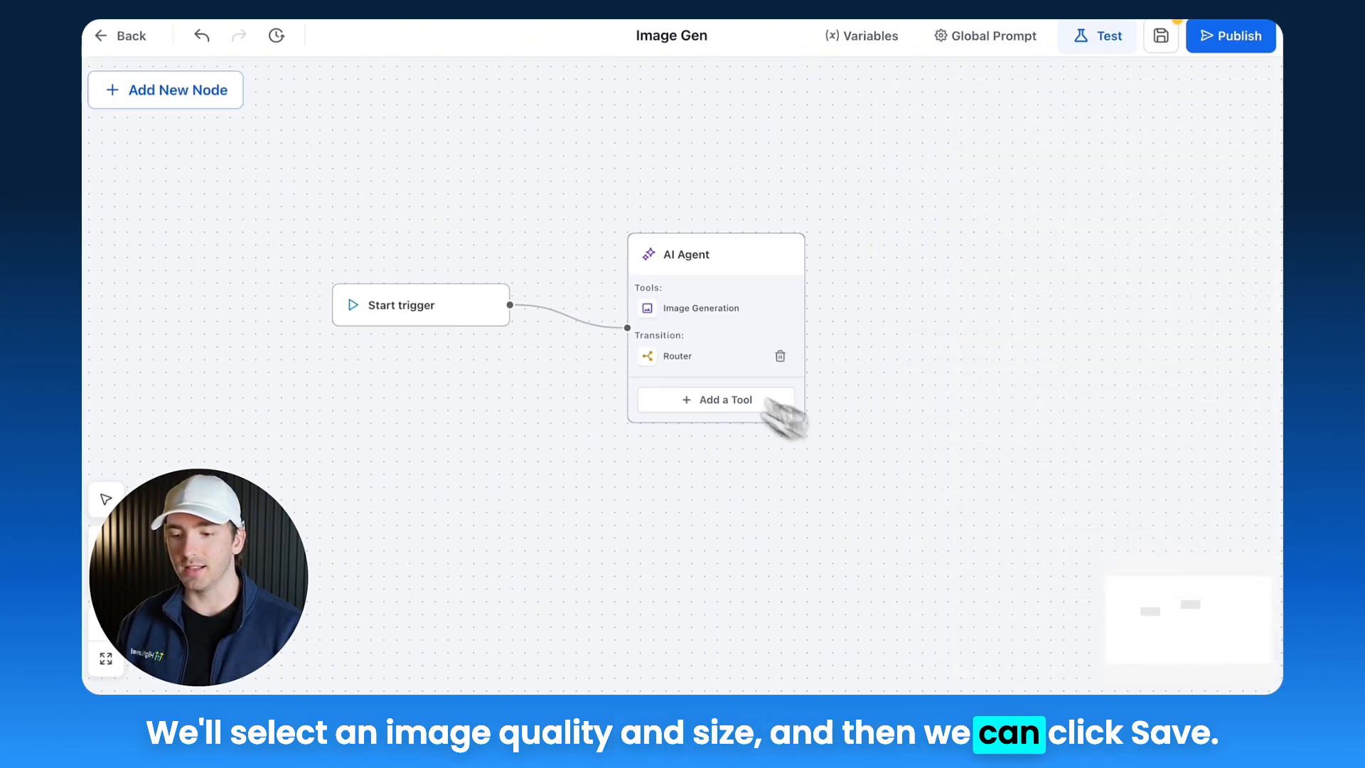
# Step: Delete the Router transition from the AI Agent node and save the agent flow
pyautogui.click(689, 357)
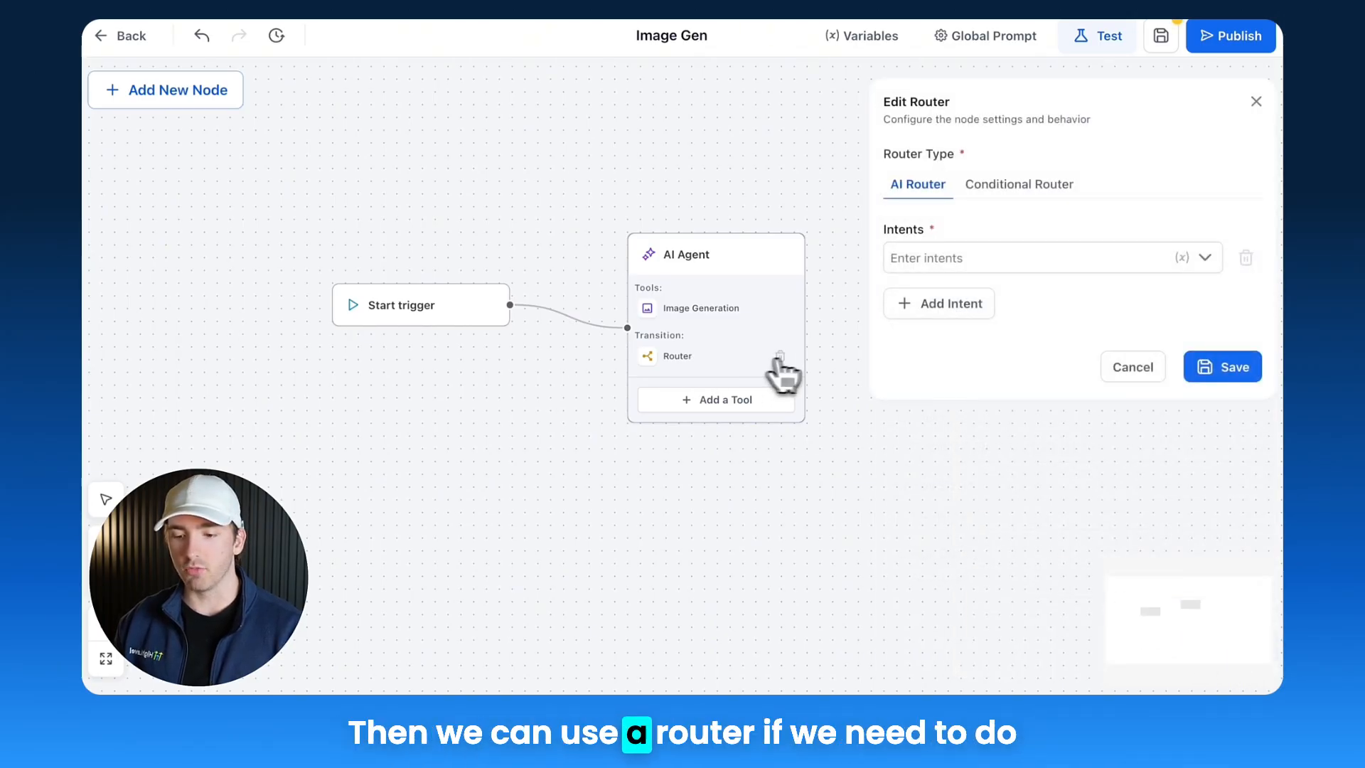
pyautogui.click(780, 356)
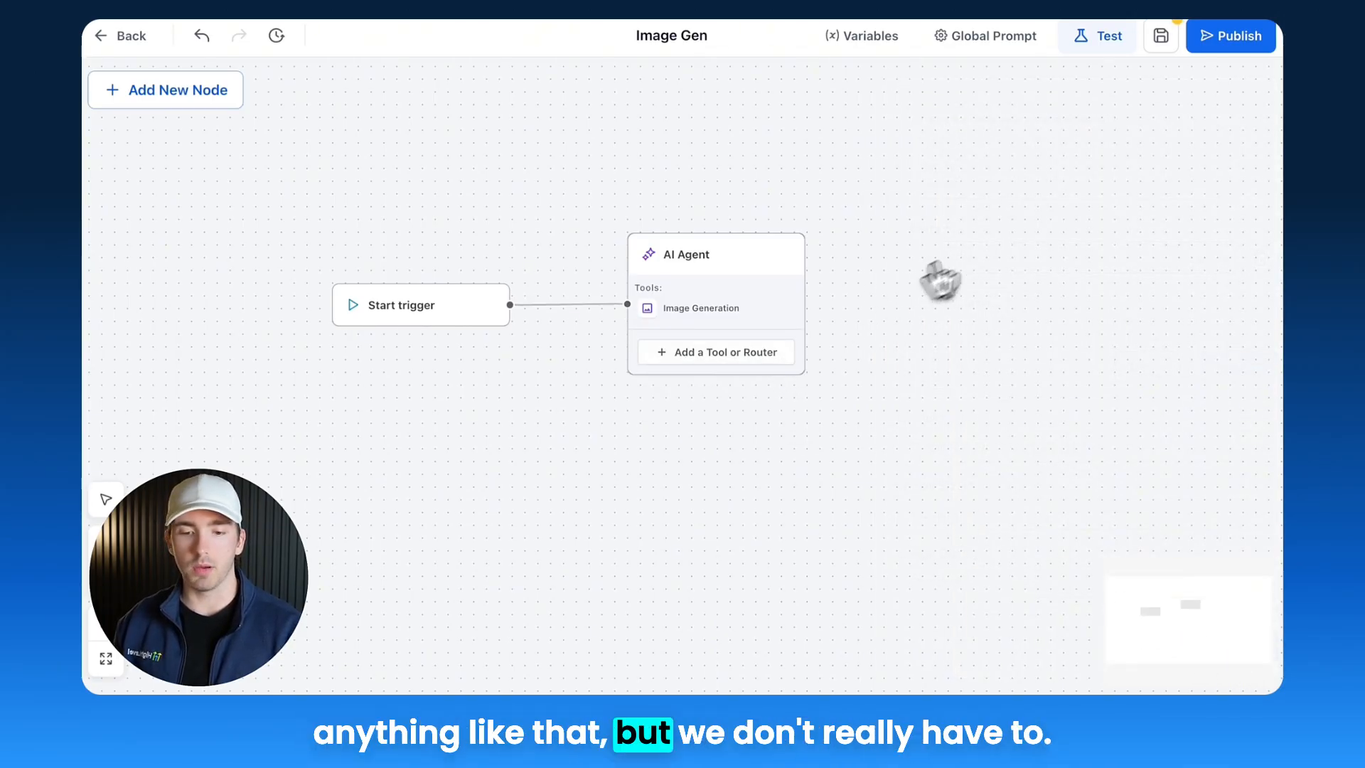
pyautogui.click(1157, 47)
pyautogui.moveTo(723, 259); pyautogui.dragTo(680, 268)
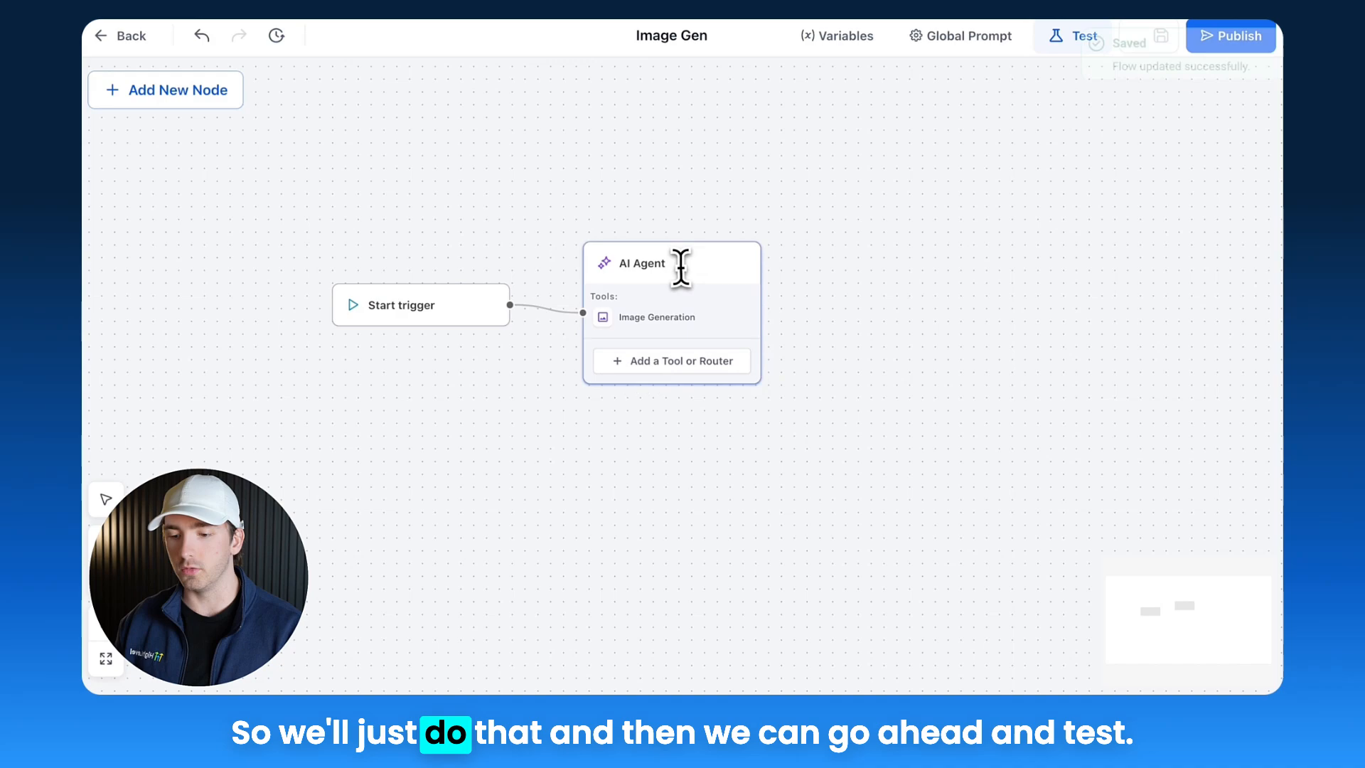
pyautogui.click(1099, 39)
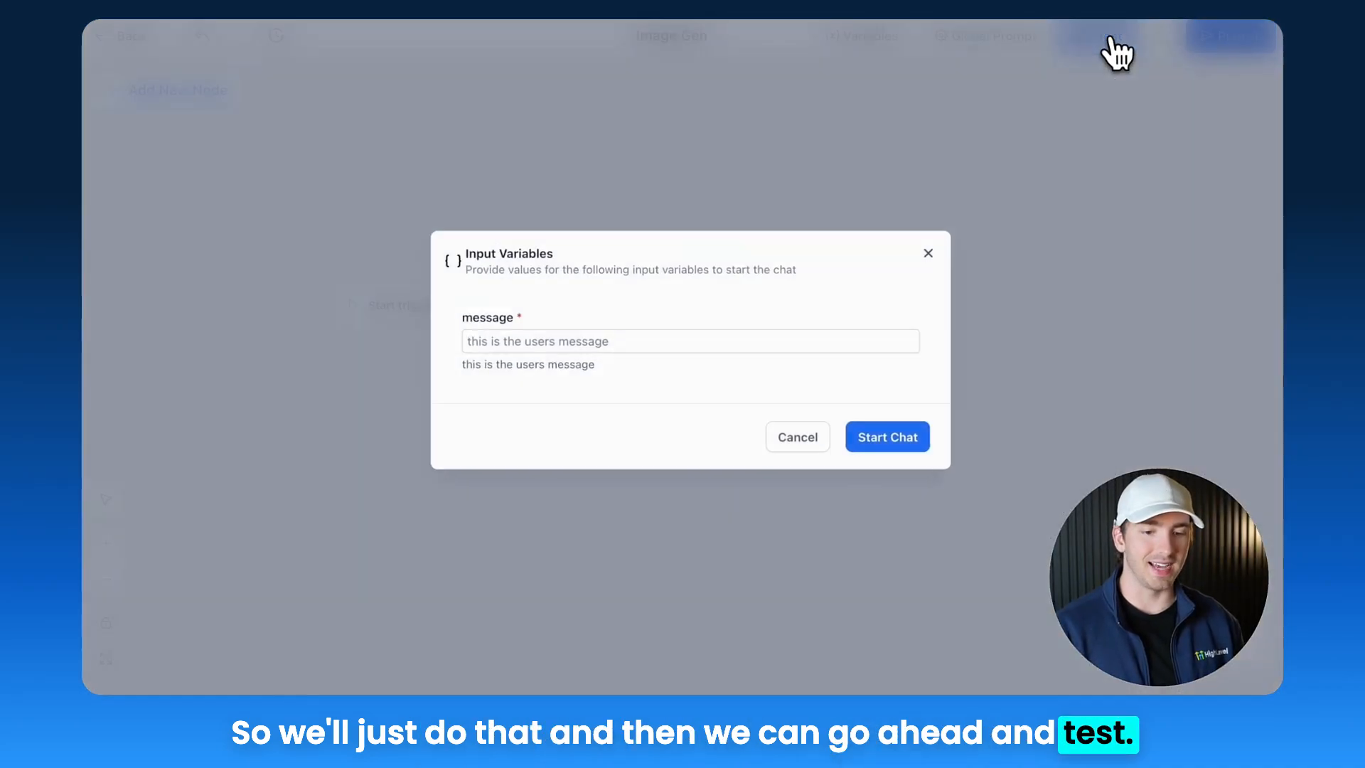
pyautogui.click(925, 258)
pyautogui.click(414, 308)
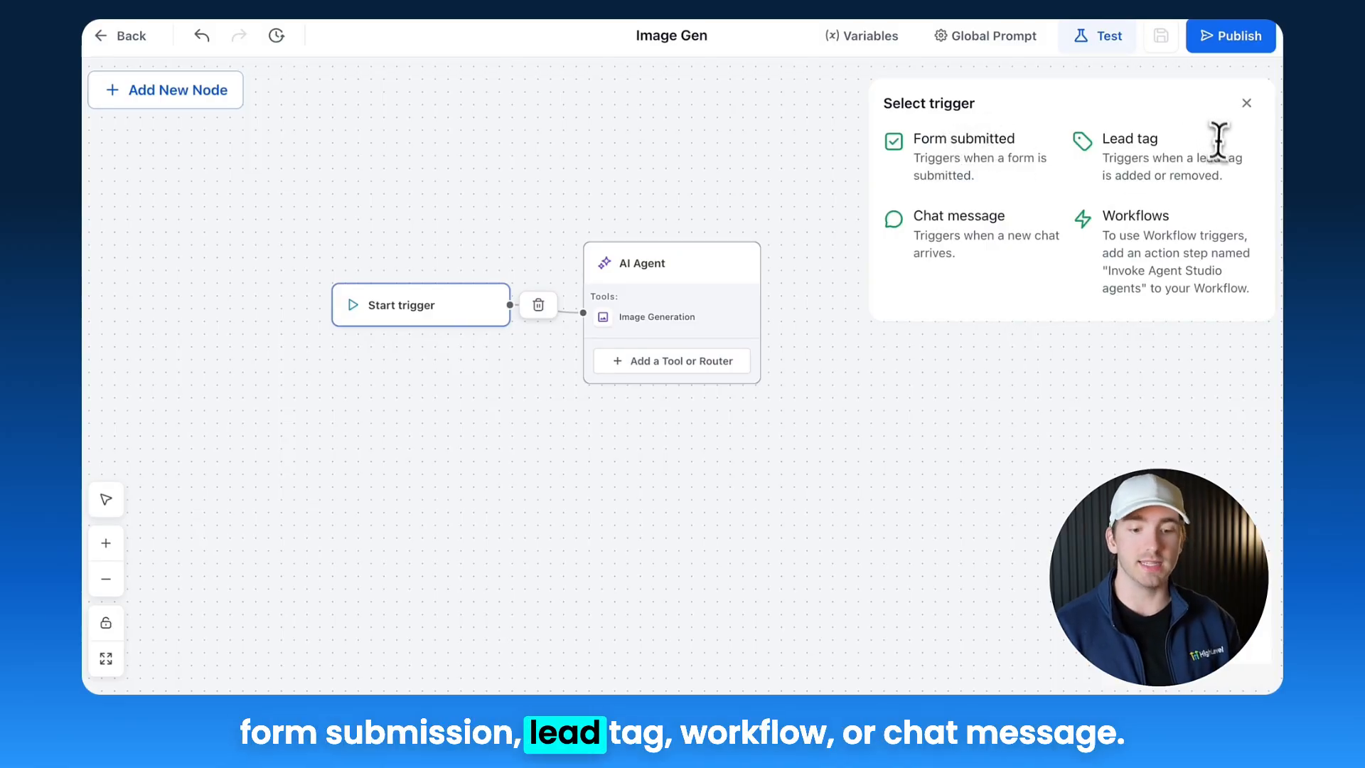
pyautogui.click(1251, 106)
pyautogui.click(1104, 40)
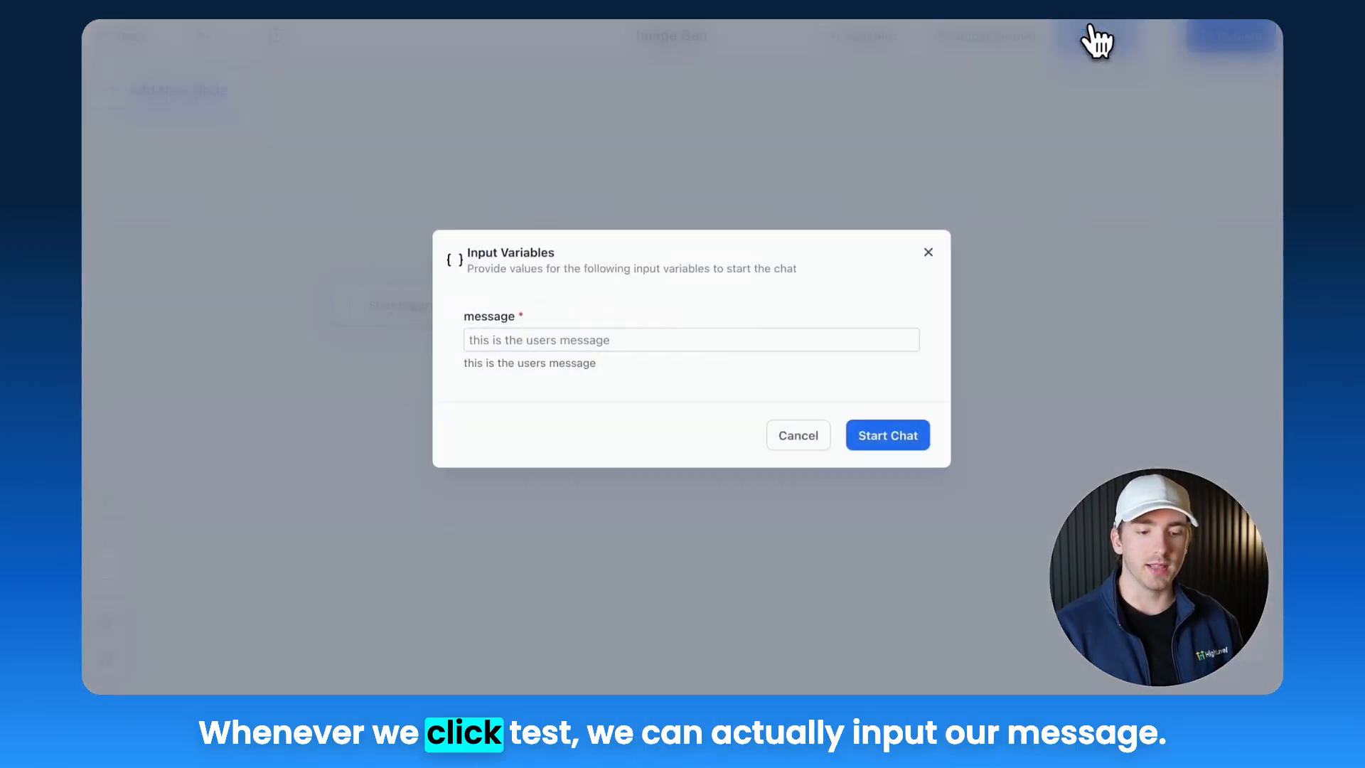
pyautogui.click(571, 349)
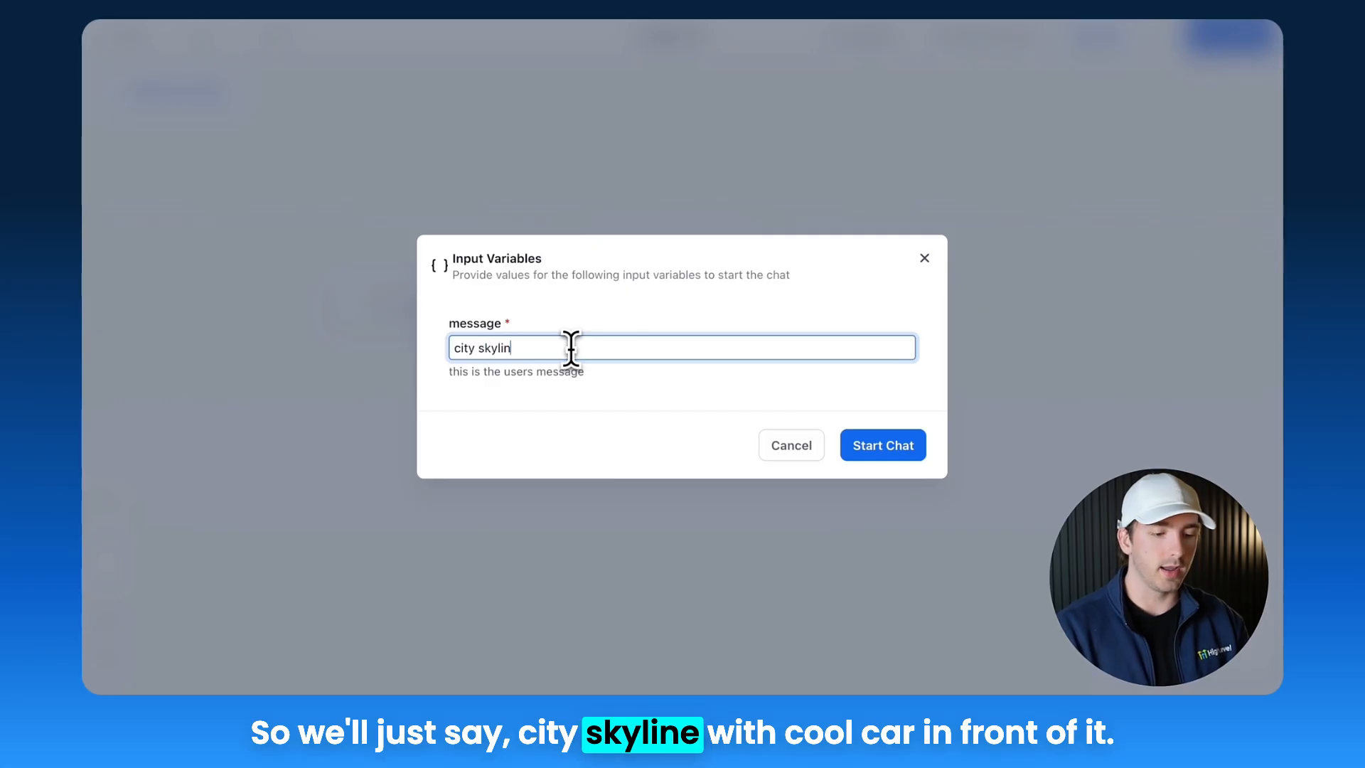
pyautogui.write('e with')
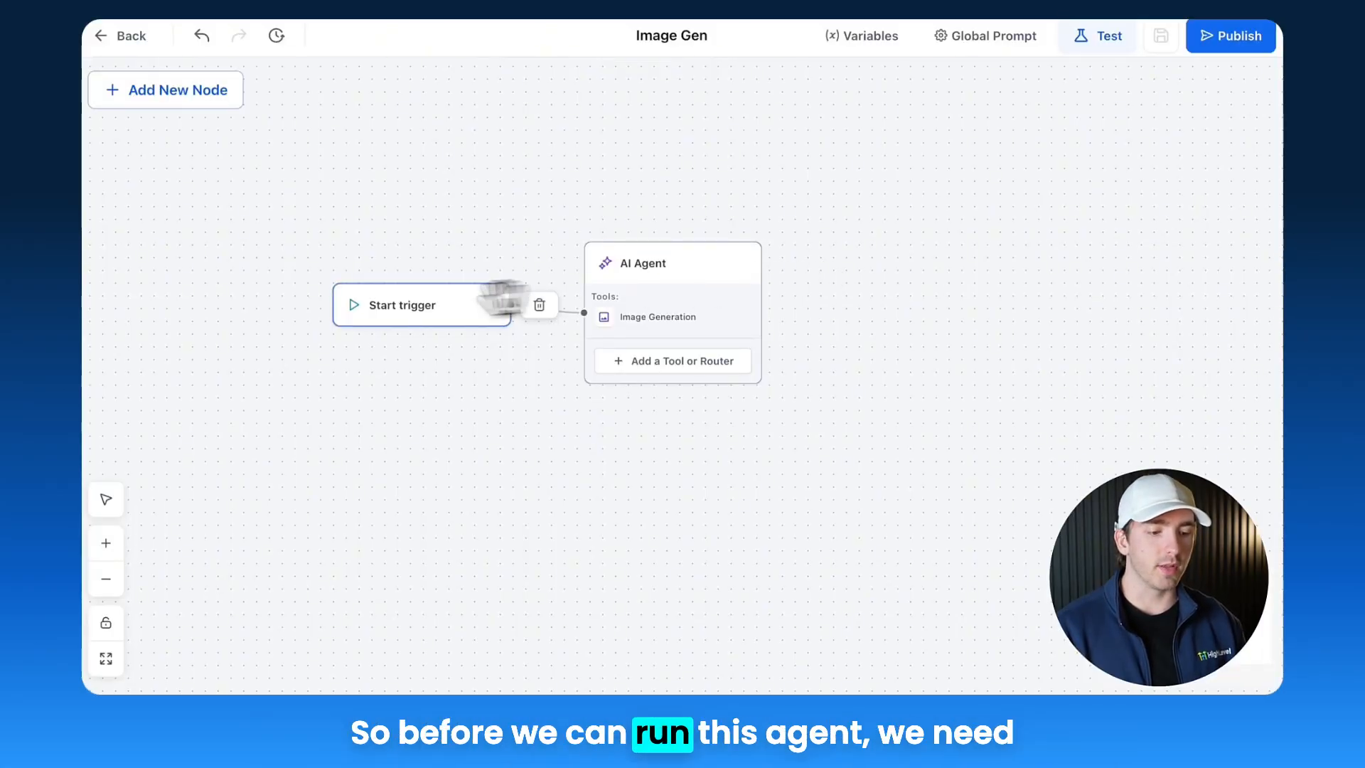
# Step: Set the start trigger type to Chat message, save the trigger, and save the flow
pyautogui.click(388, 306)
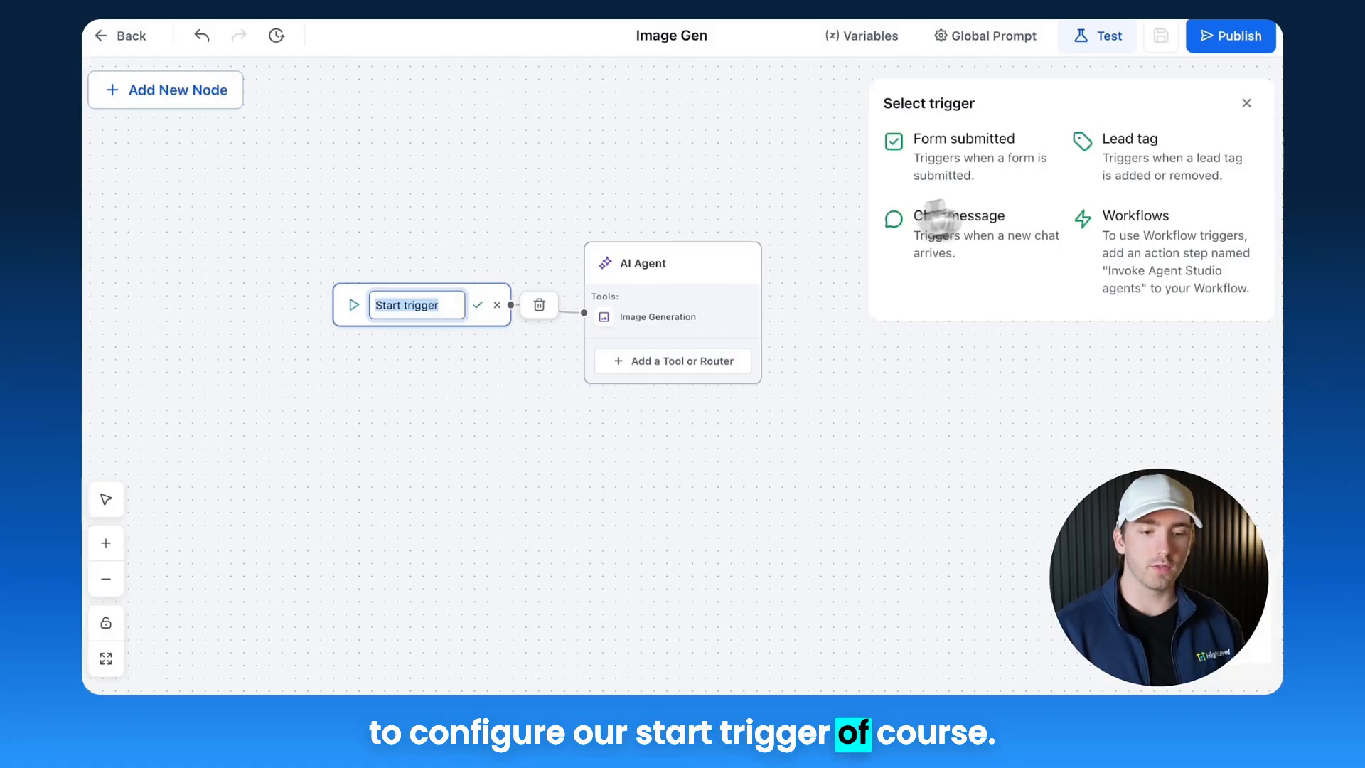
pyautogui.click(988, 226)
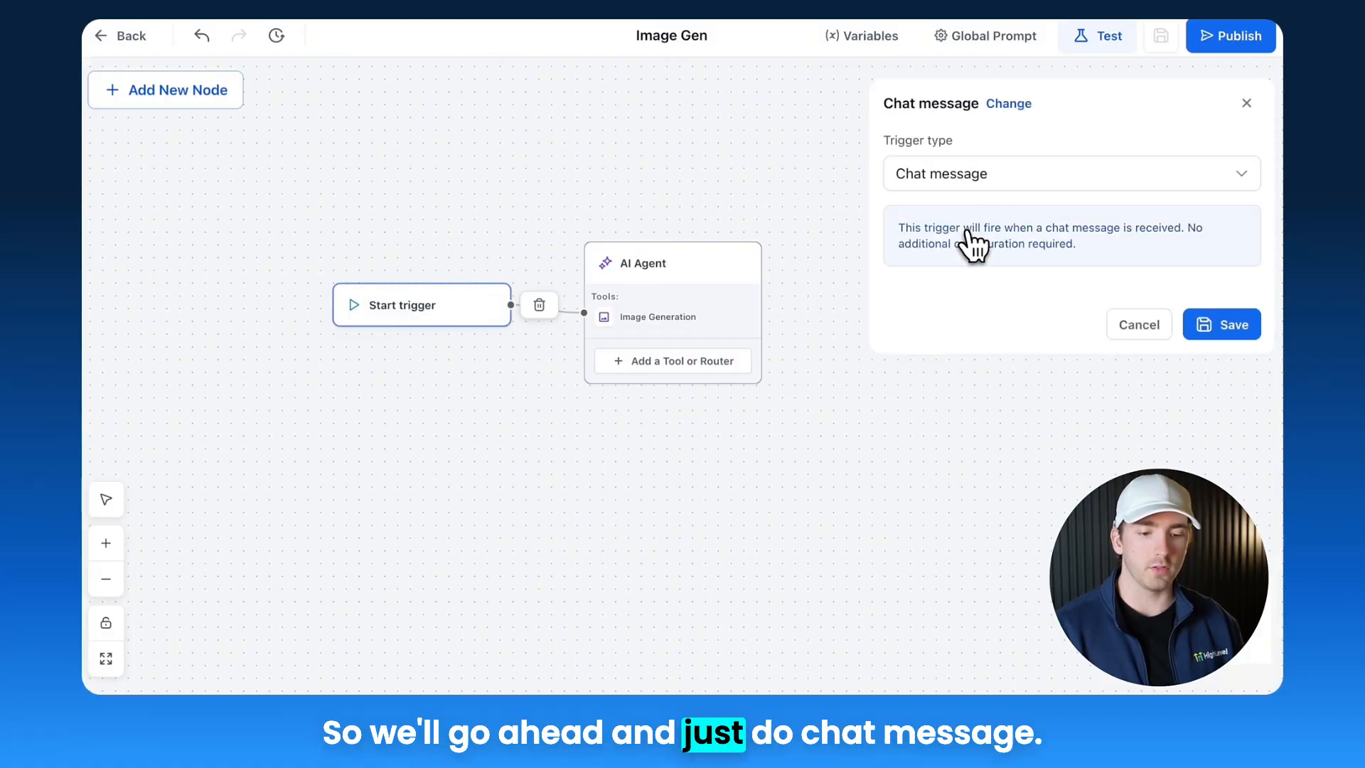
pyautogui.click(1209, 324)
pyautogui.click(1161, 37)
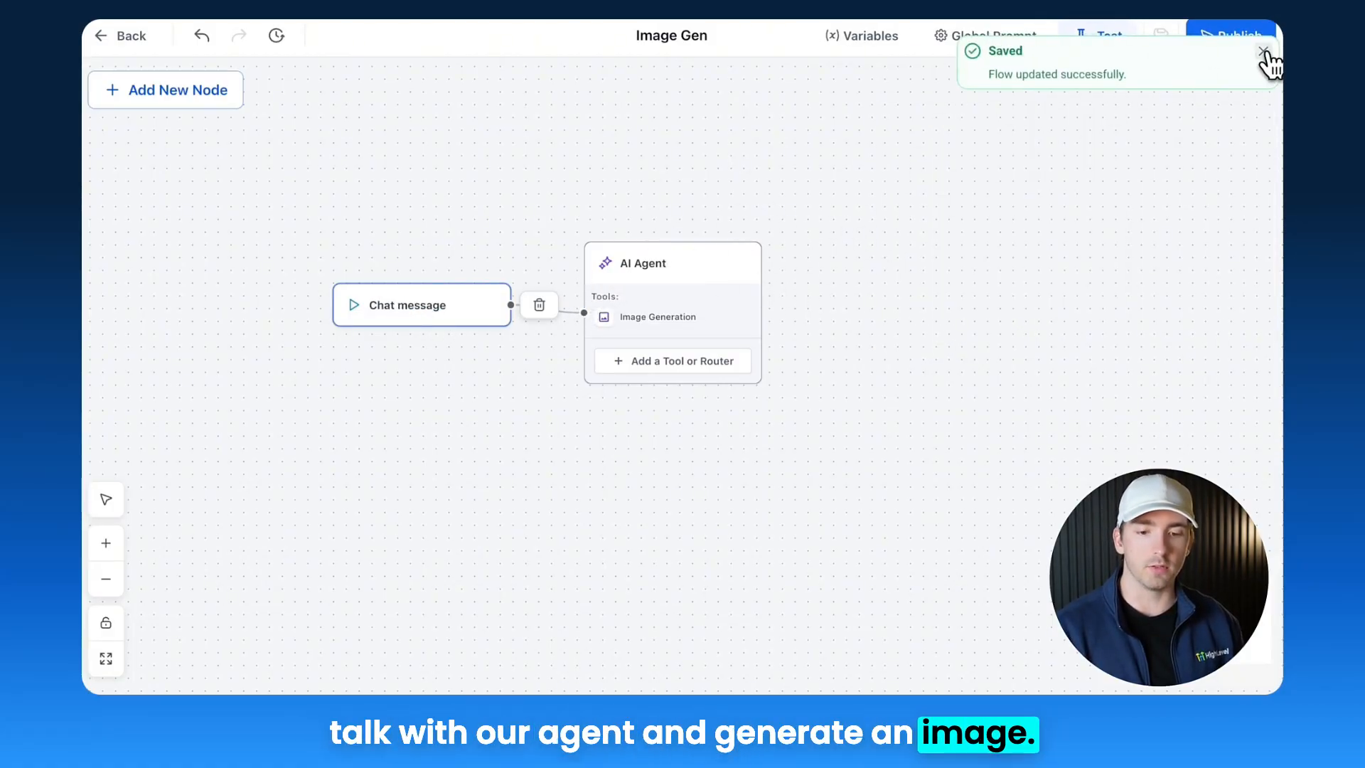
pyautogui.click(1263, 51)
pyautogui.click(1104, 42)
pyautogui.click(567, 349)
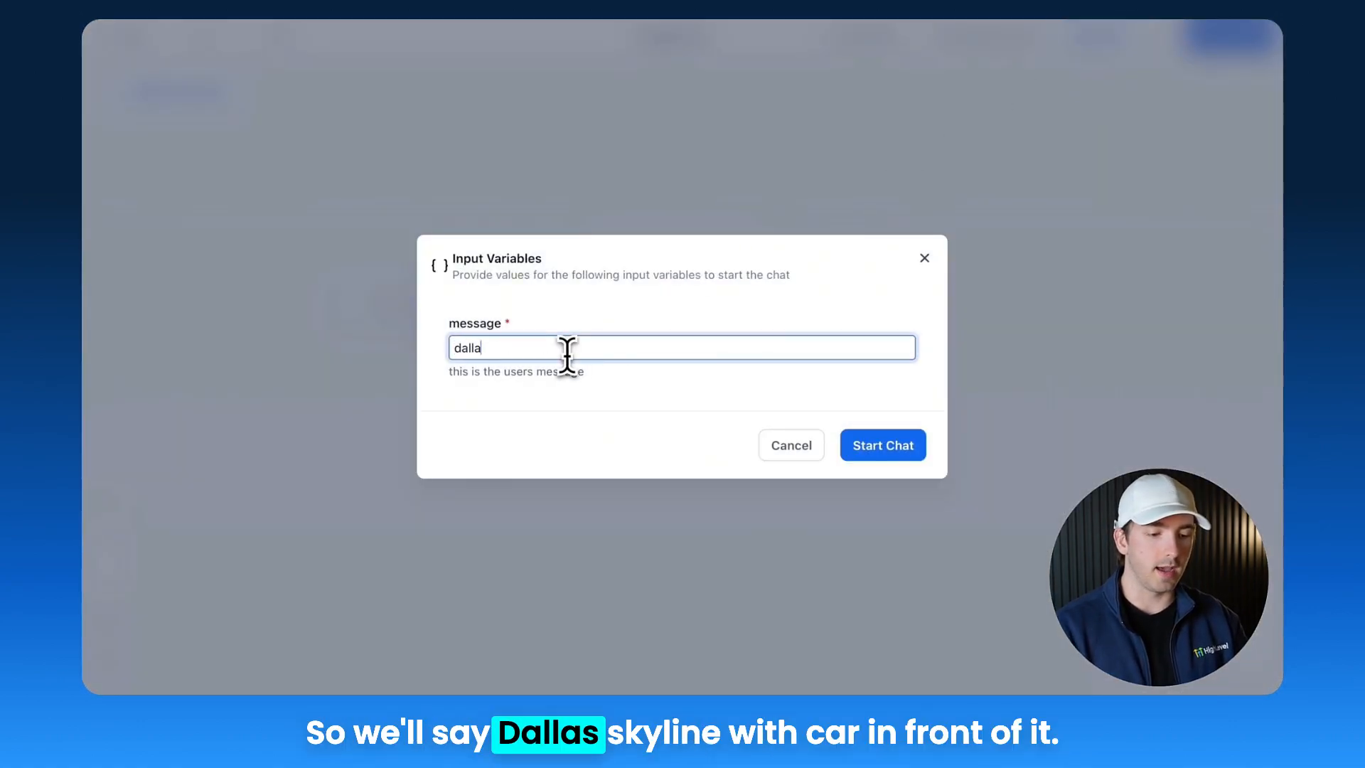
pyautogui.write('dallas skyline with')
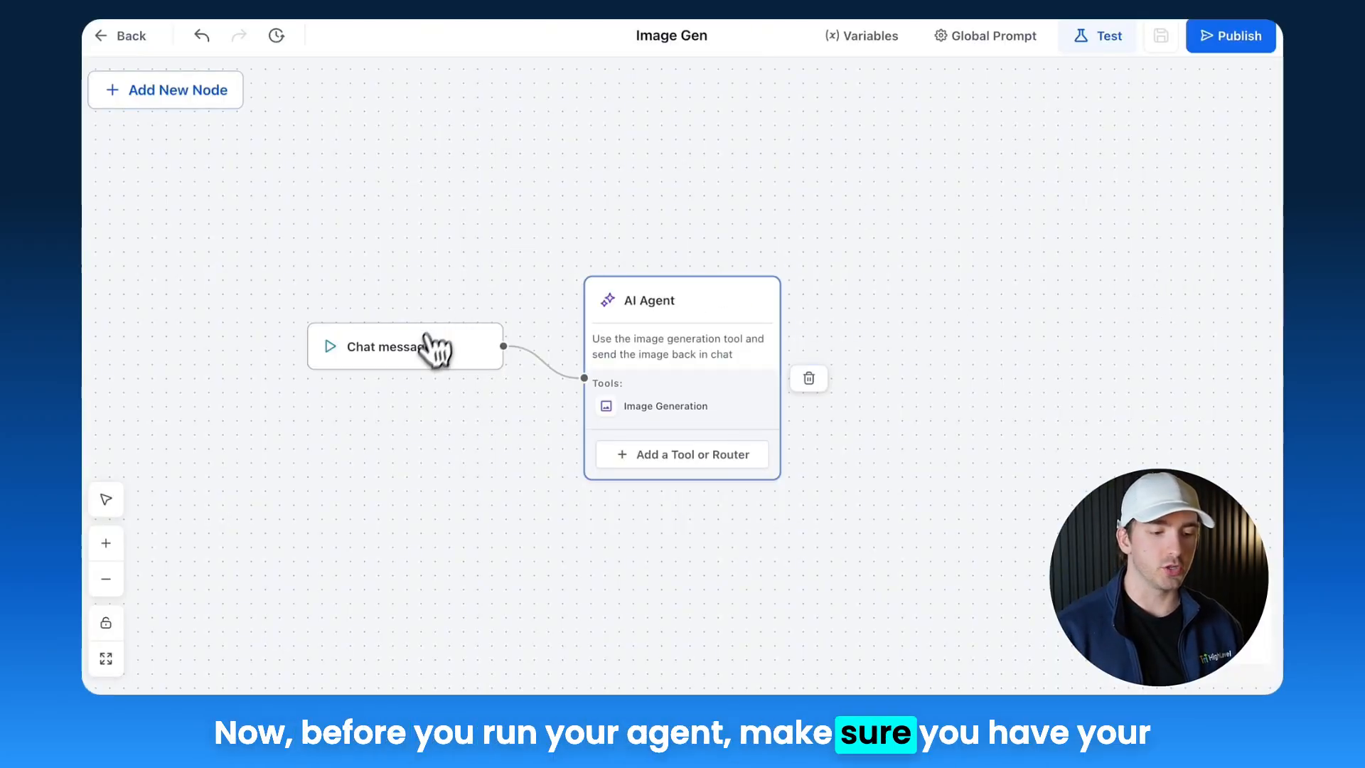
# Step: Review the AI Agent's prompt and the Image Generation tool's image prompt without changing them
pyautogui.click(655, 291)
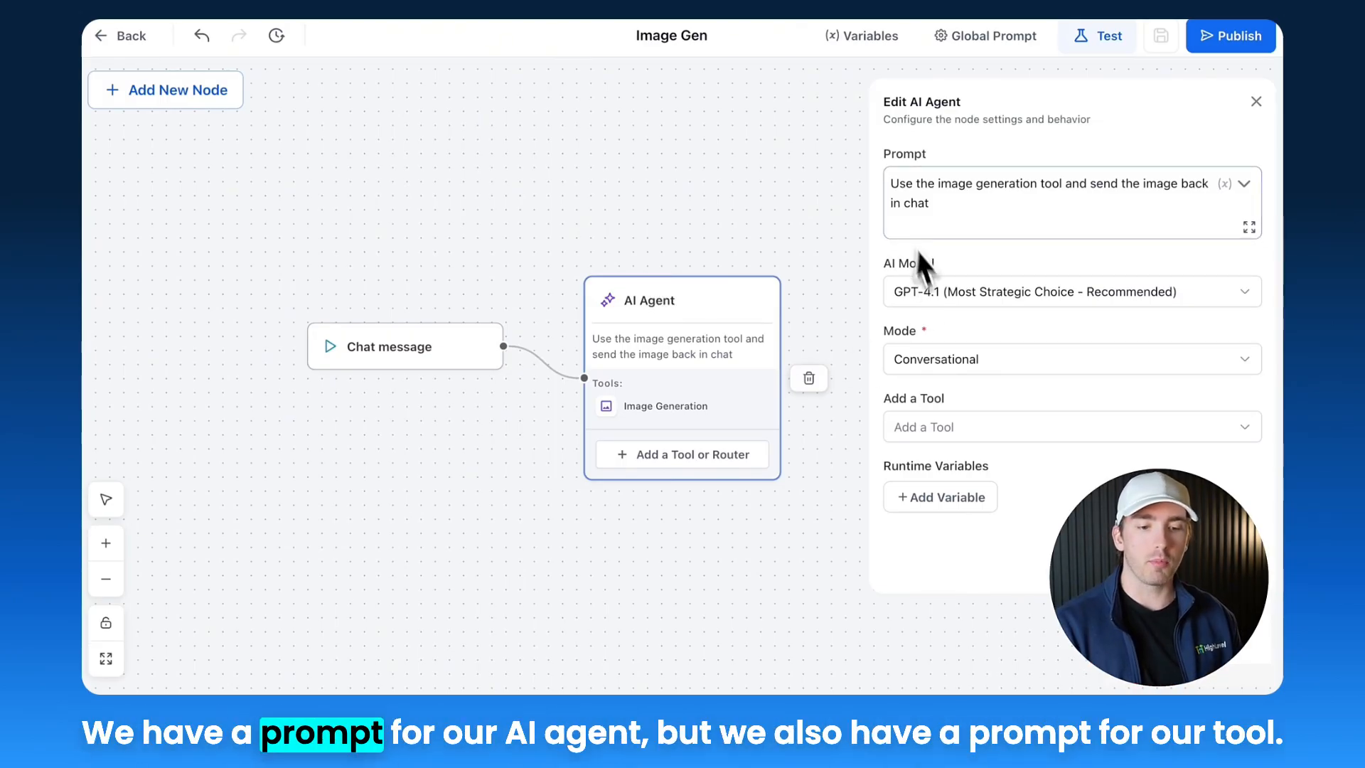
pyautogui.click(665, 418)
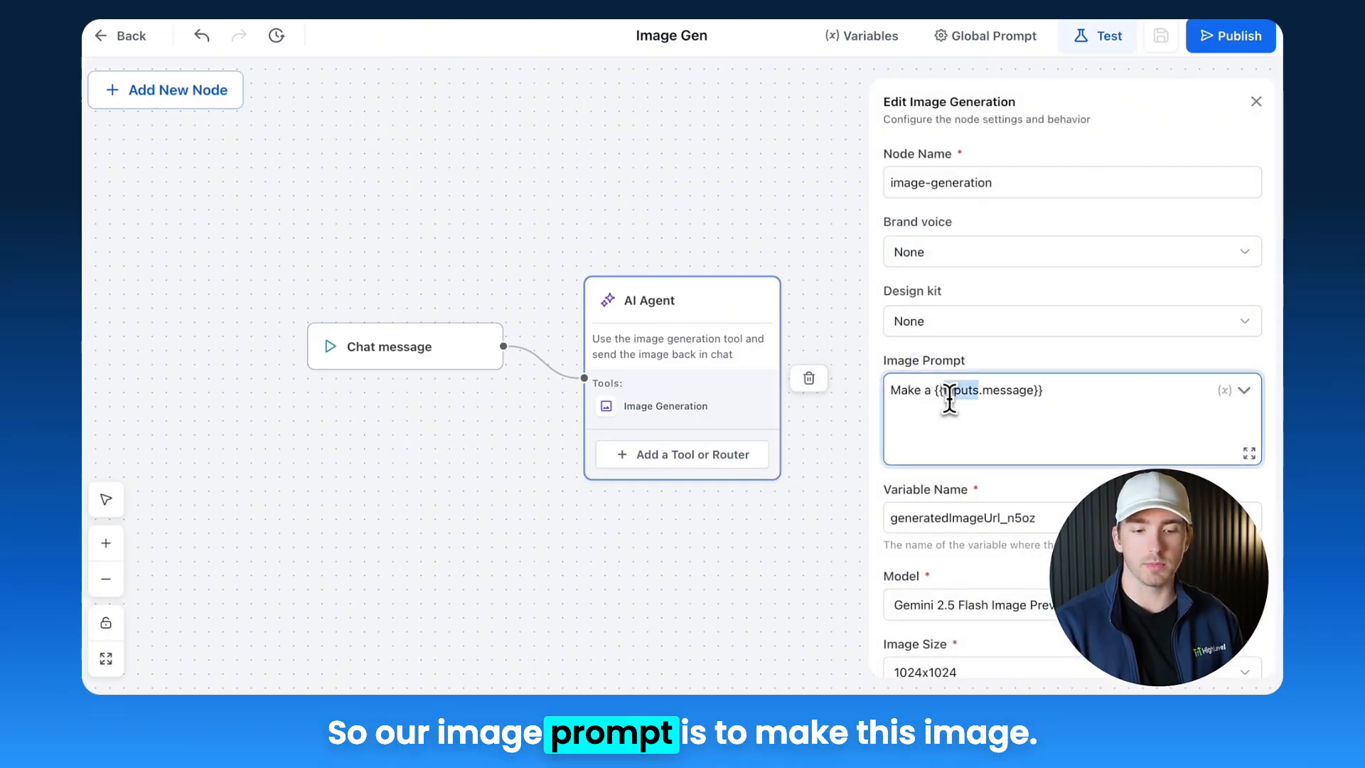
pyautogui.tripleClick(1001, 398)
pyautogui.click(677, 307)
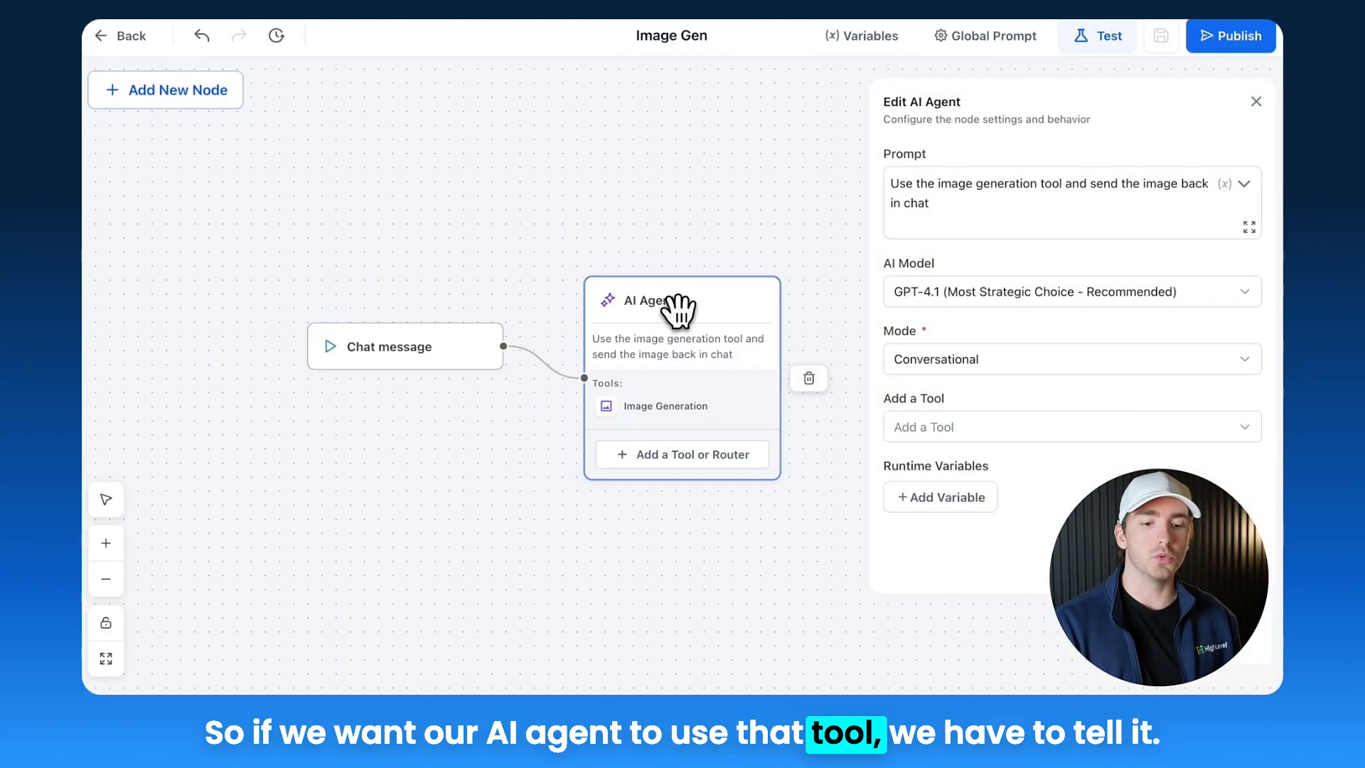
pyautogui.doubleClick(925, 204)
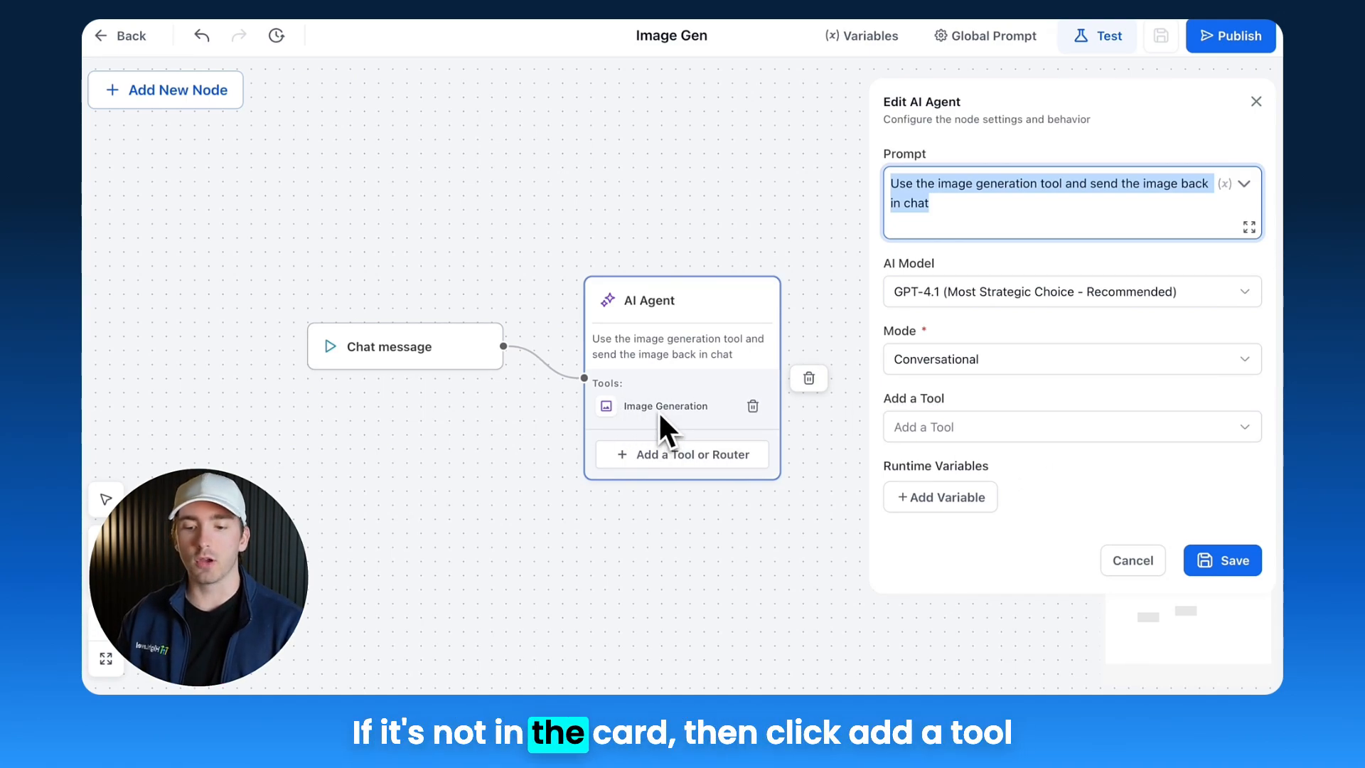
pyautogui.click(1134, 561)
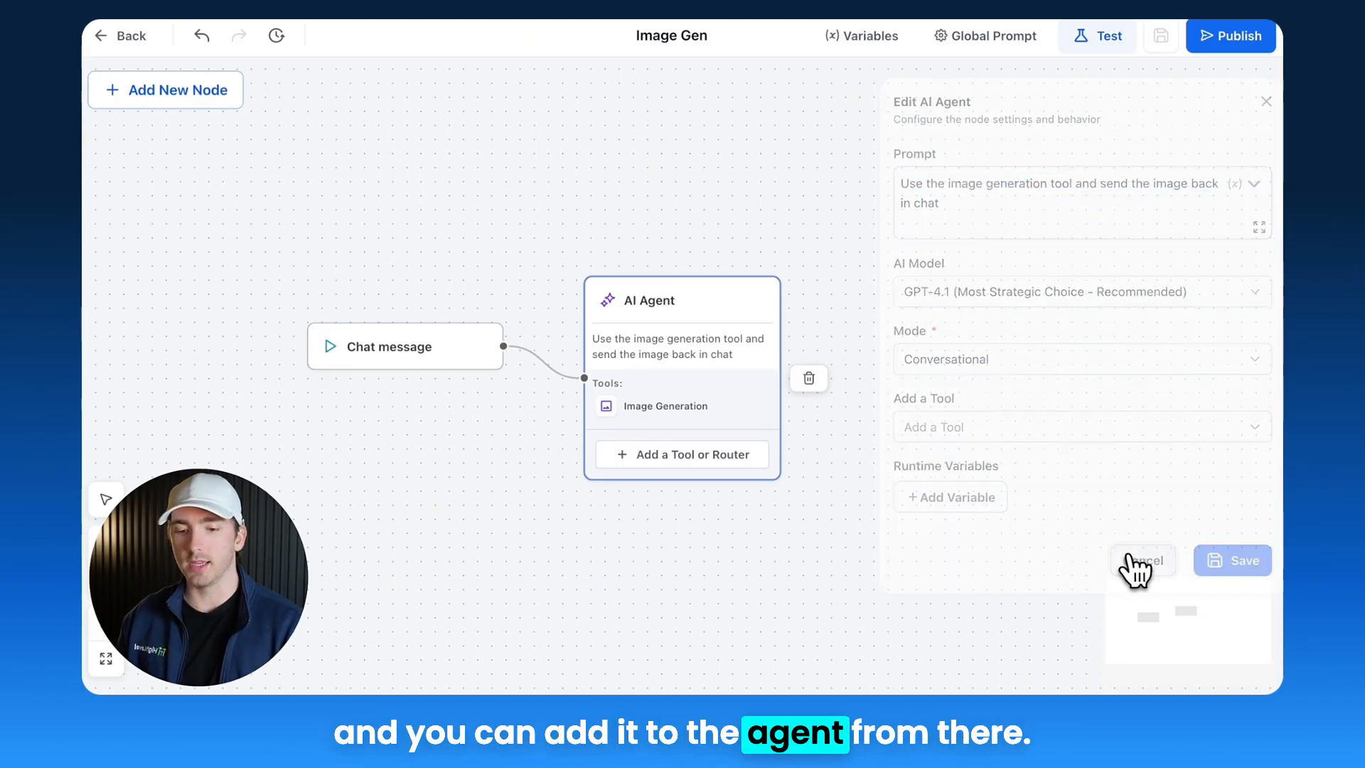
pyautogui.click(710, 313)
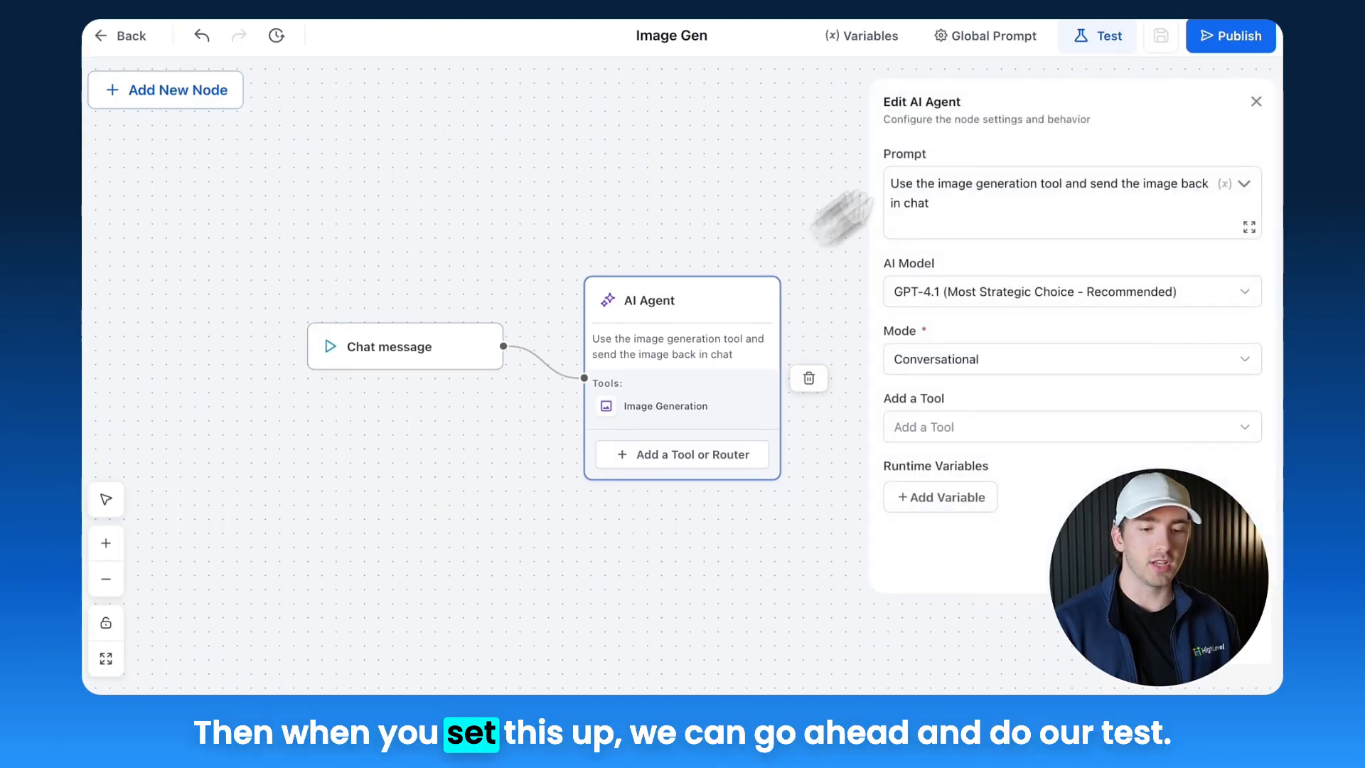
# Step: Start a test chat with the message 'dallas city skyline with cool car in front of it'
pyautogui.click(1100, 42)
pyautogui.click(630, 348)
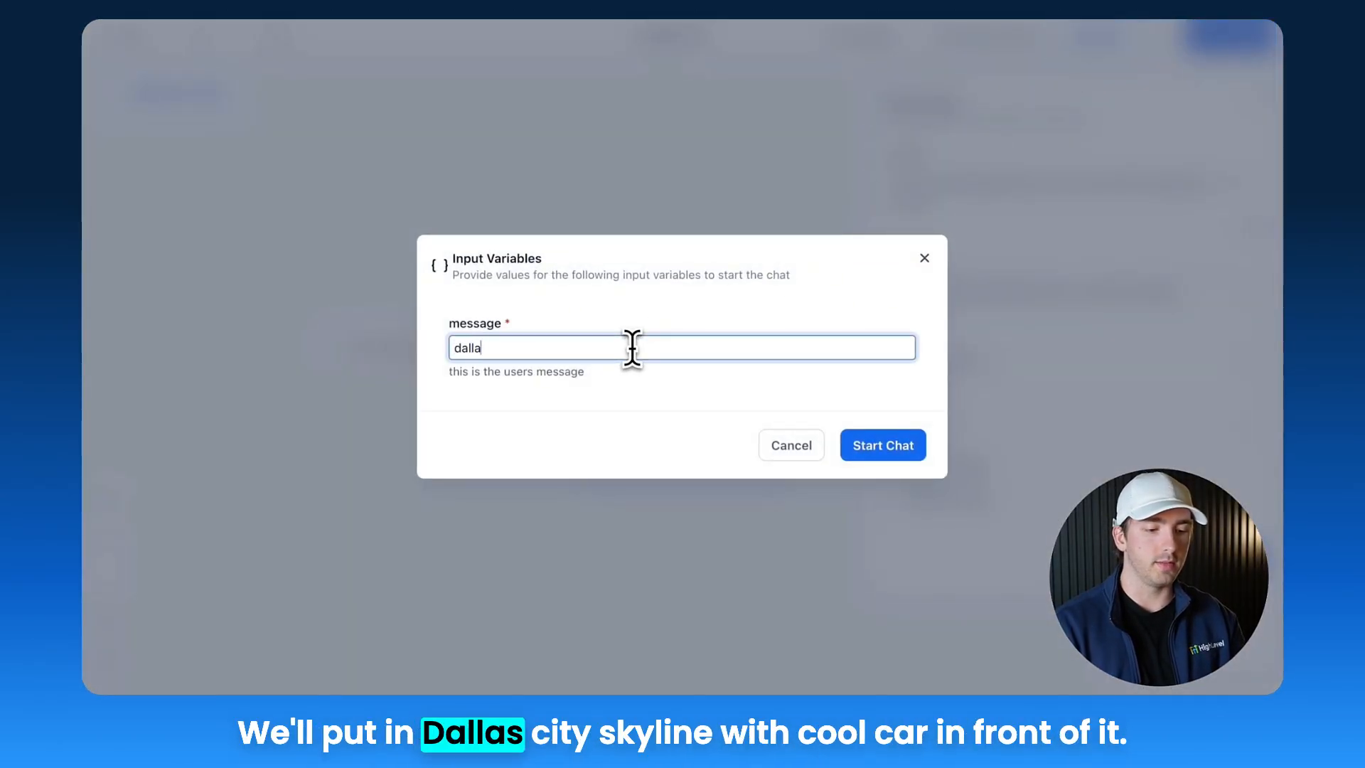
pyautogui.write('dallas city skyline with cool car in front of it')
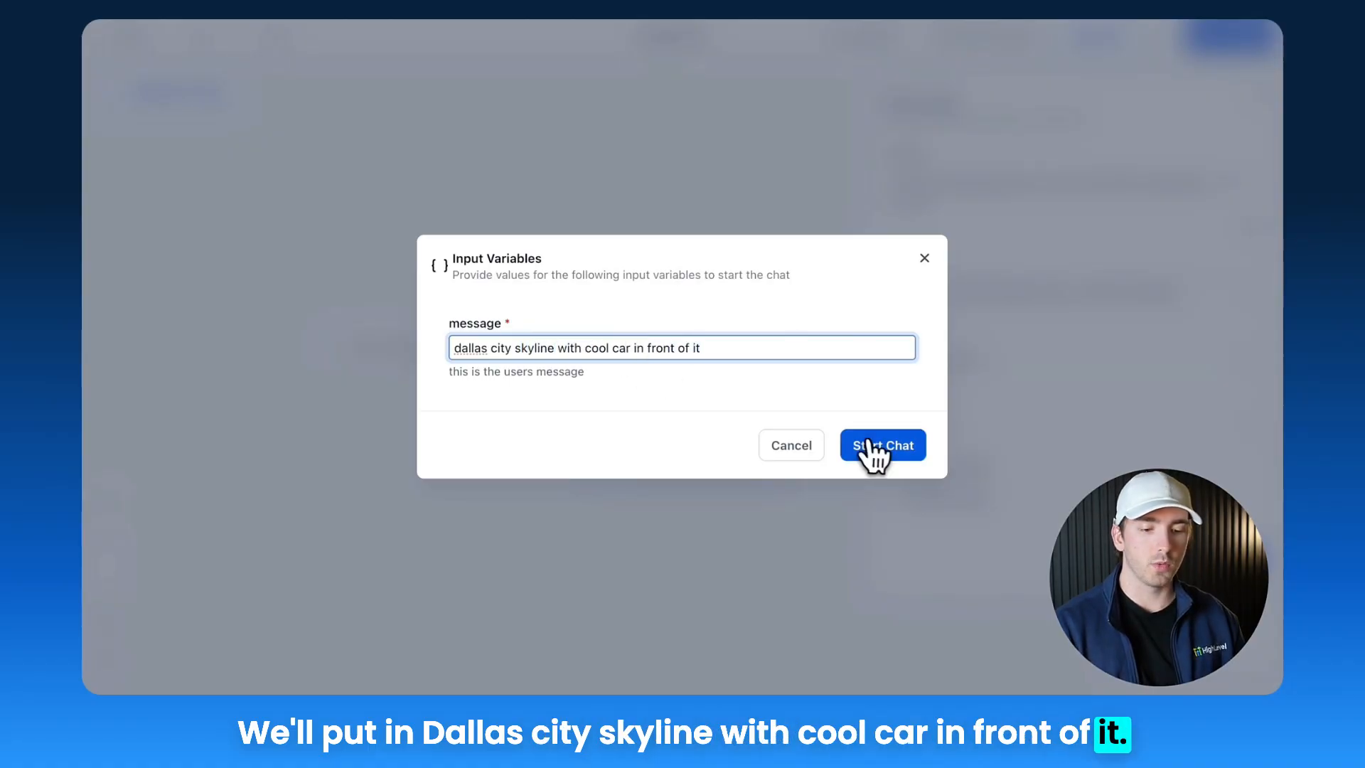
pyautogui.click(873, 449)
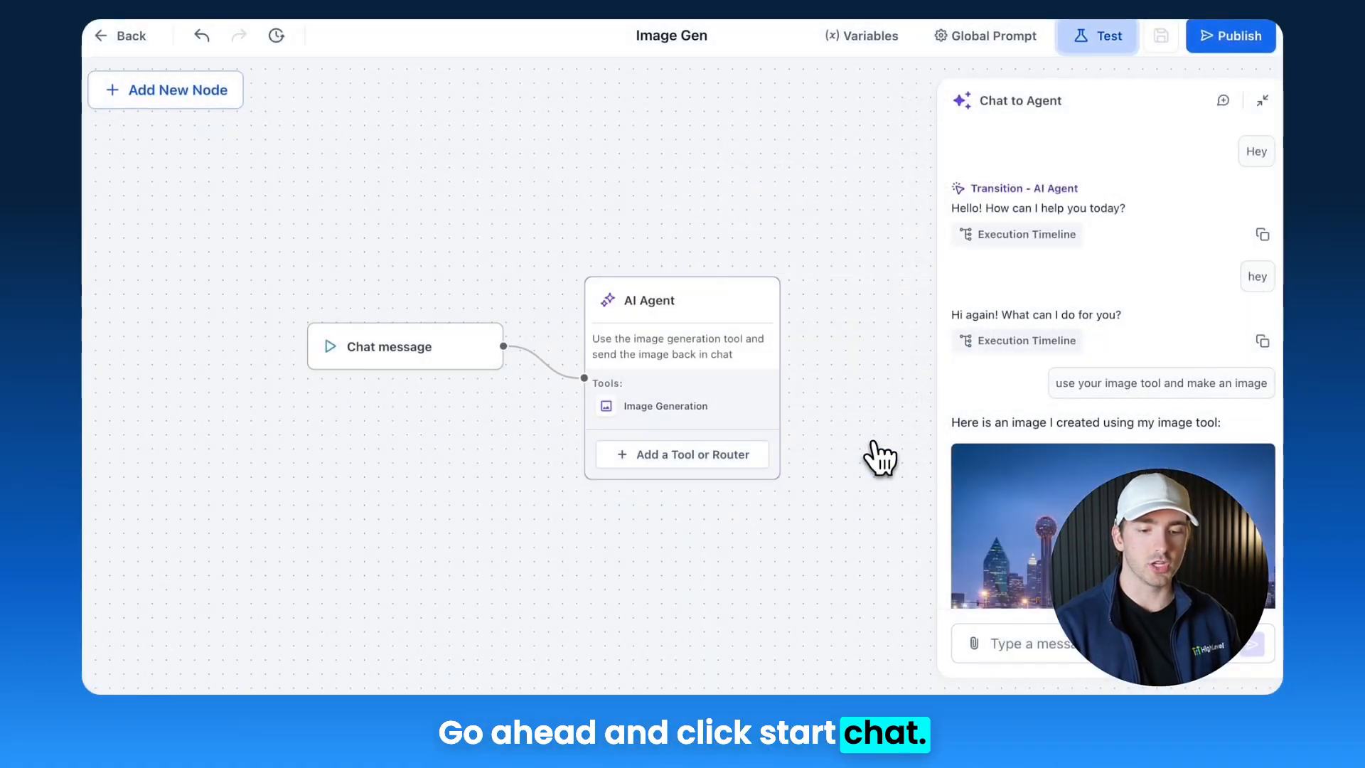
# Step: Scroll to the generated image in the test chat and open the agent's Variables dialog
pyautogui.scroll(-3, 1054, 424)
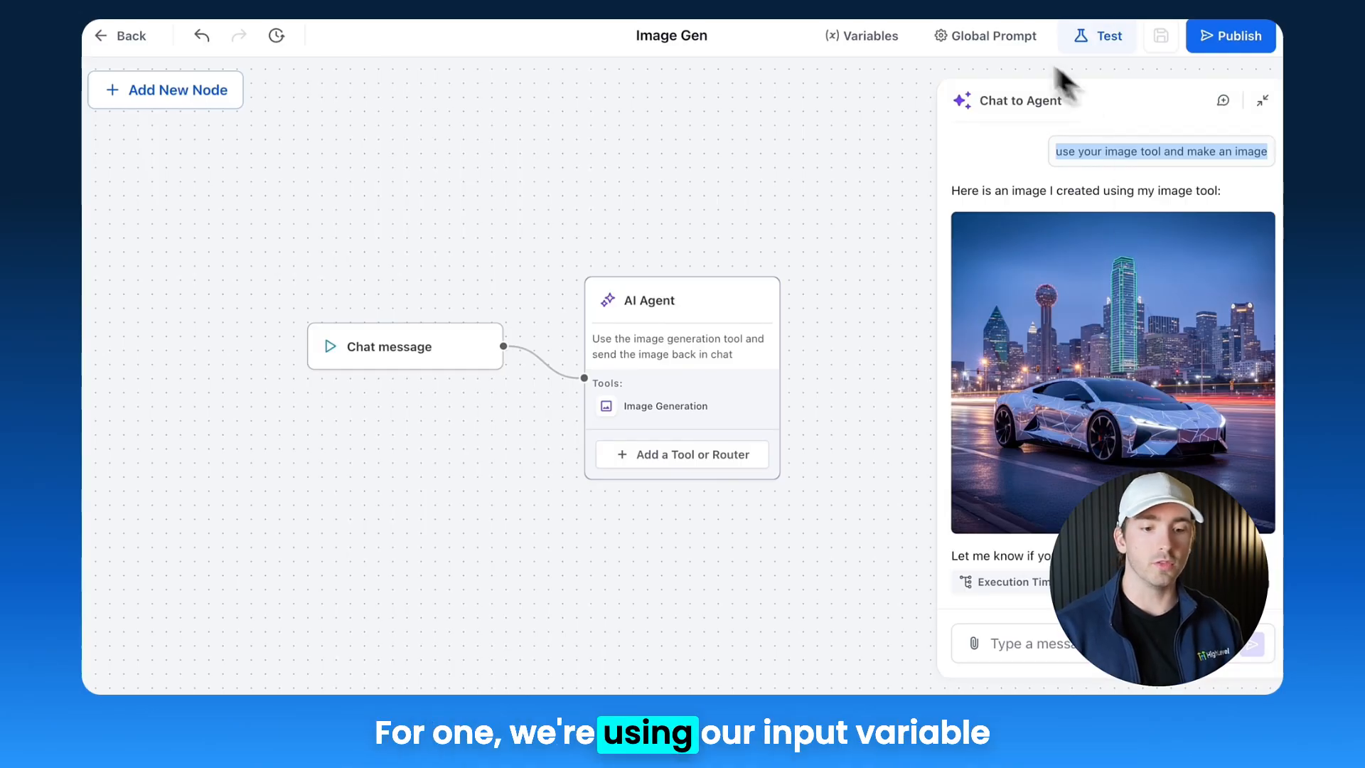
pyautogui.click(987, 37)
pyautogui.click(882, 50)
pyautogui.click(882, 39)
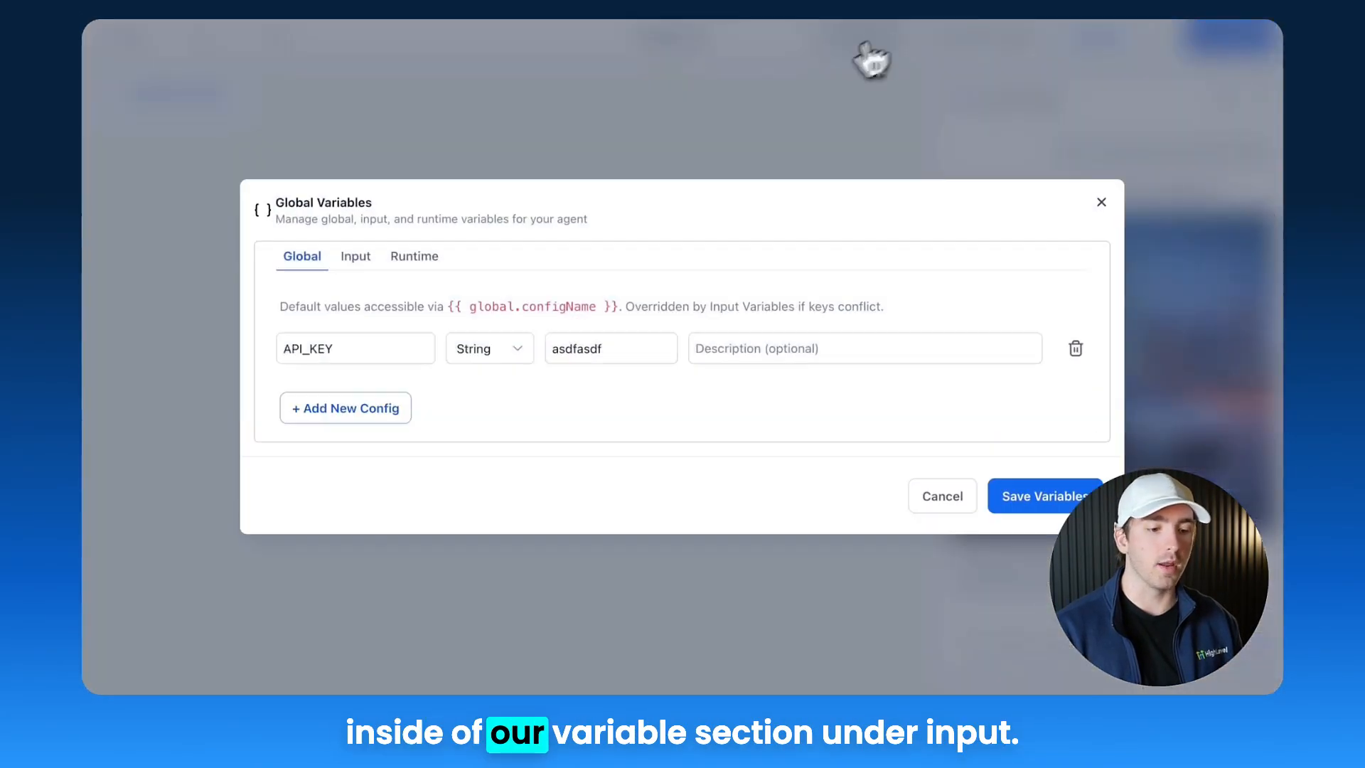
# Step: Review the 'message' input variable and its description in the agent's Variables dialog, then close it
pyautogui.click(363, 258)
pyautogui.click(631, 348)
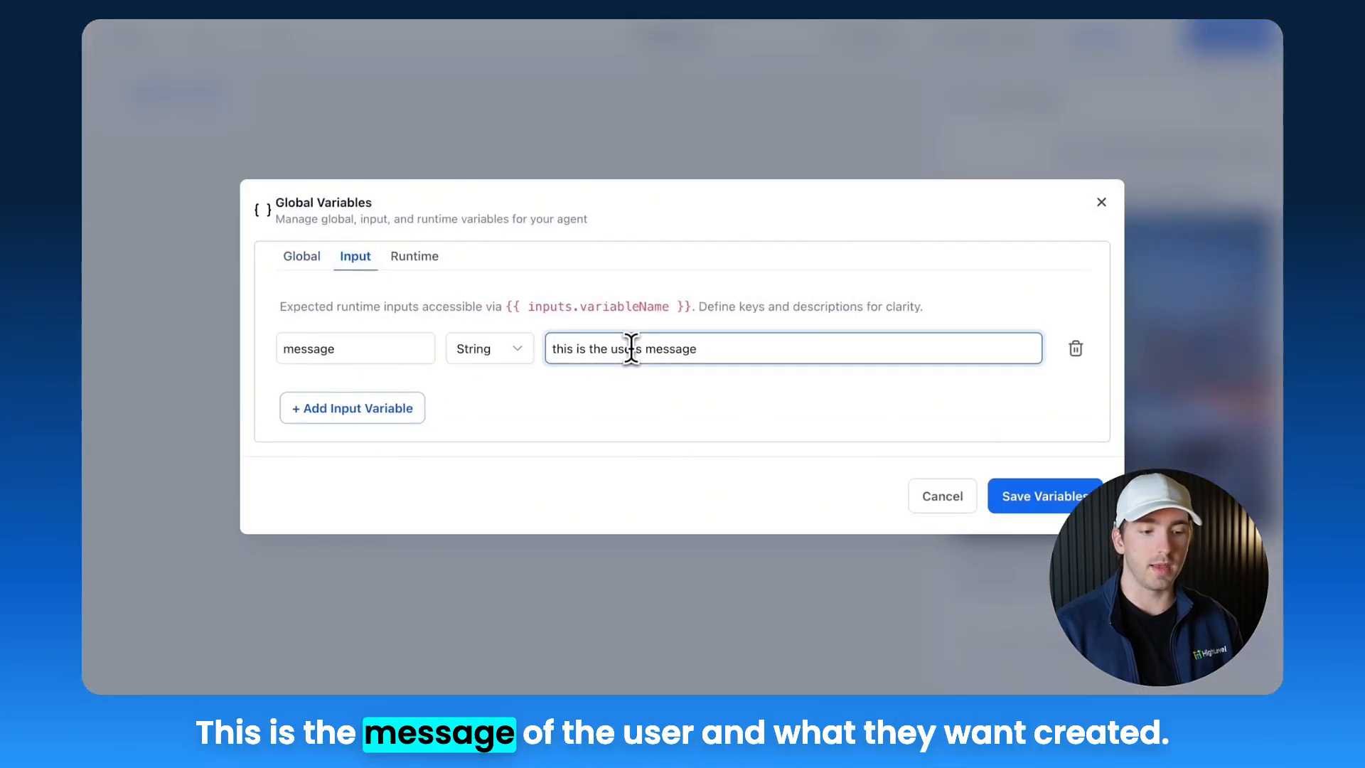
pyautogui.click(1102, 203)
pyautogui.click(1109, 37)
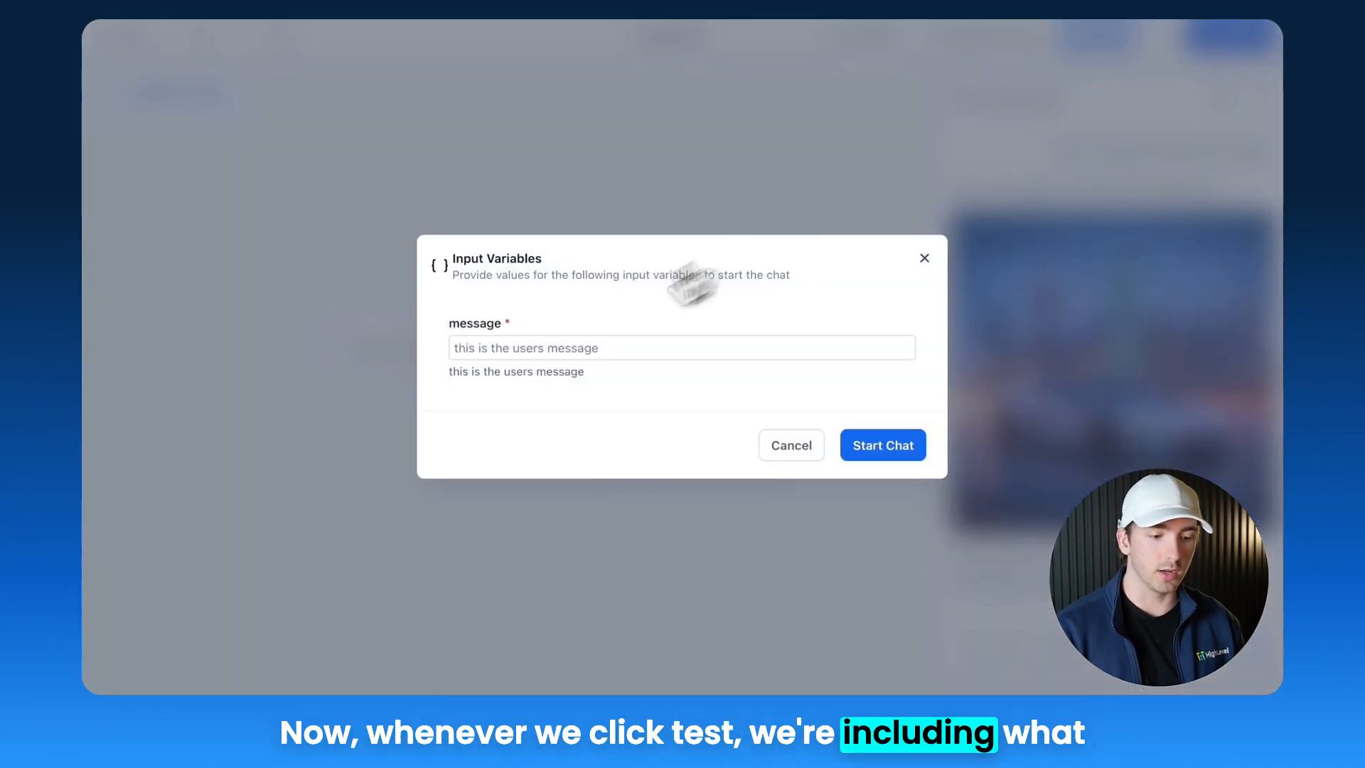
pyautogui.click(546, 349)
pyautogui.write('dallas')
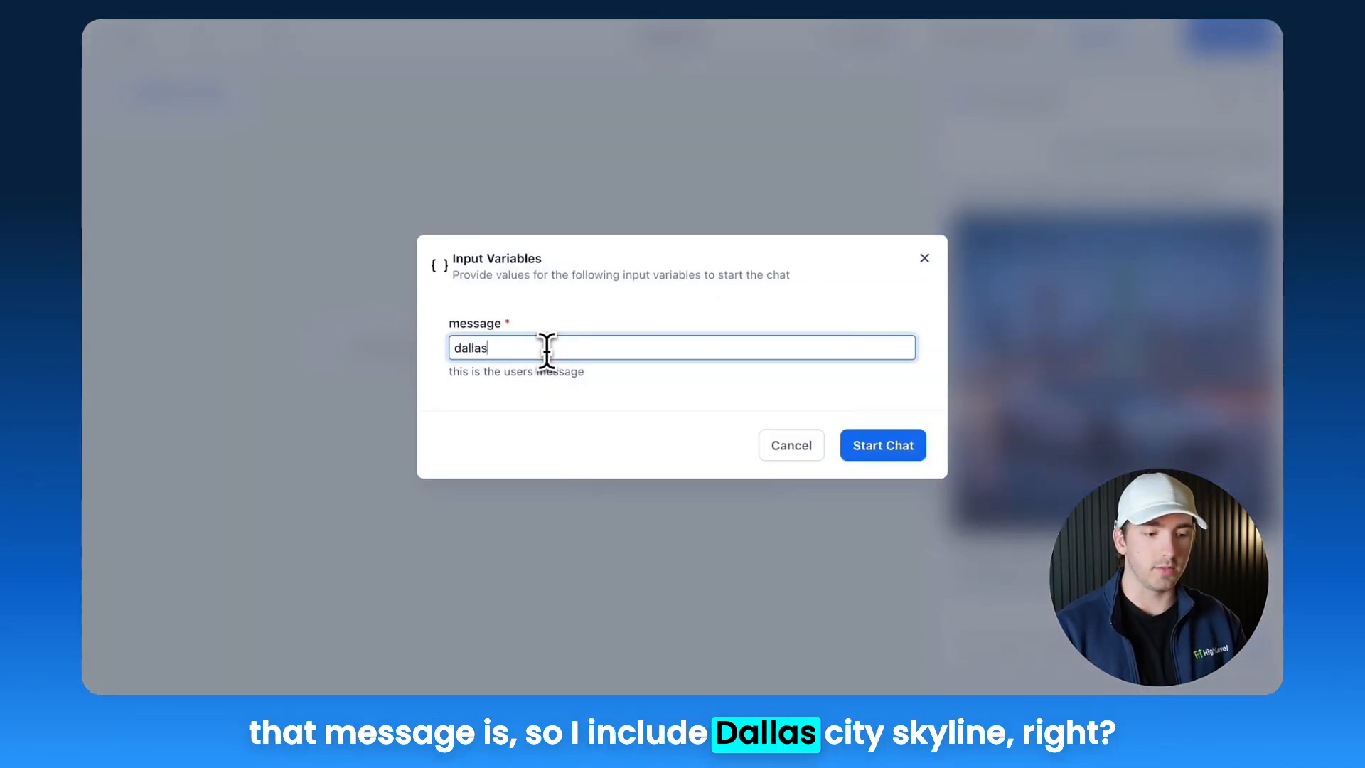
pyautogui.hotkey('ctrl', 'a')
pyautogui.press('BackSpace')
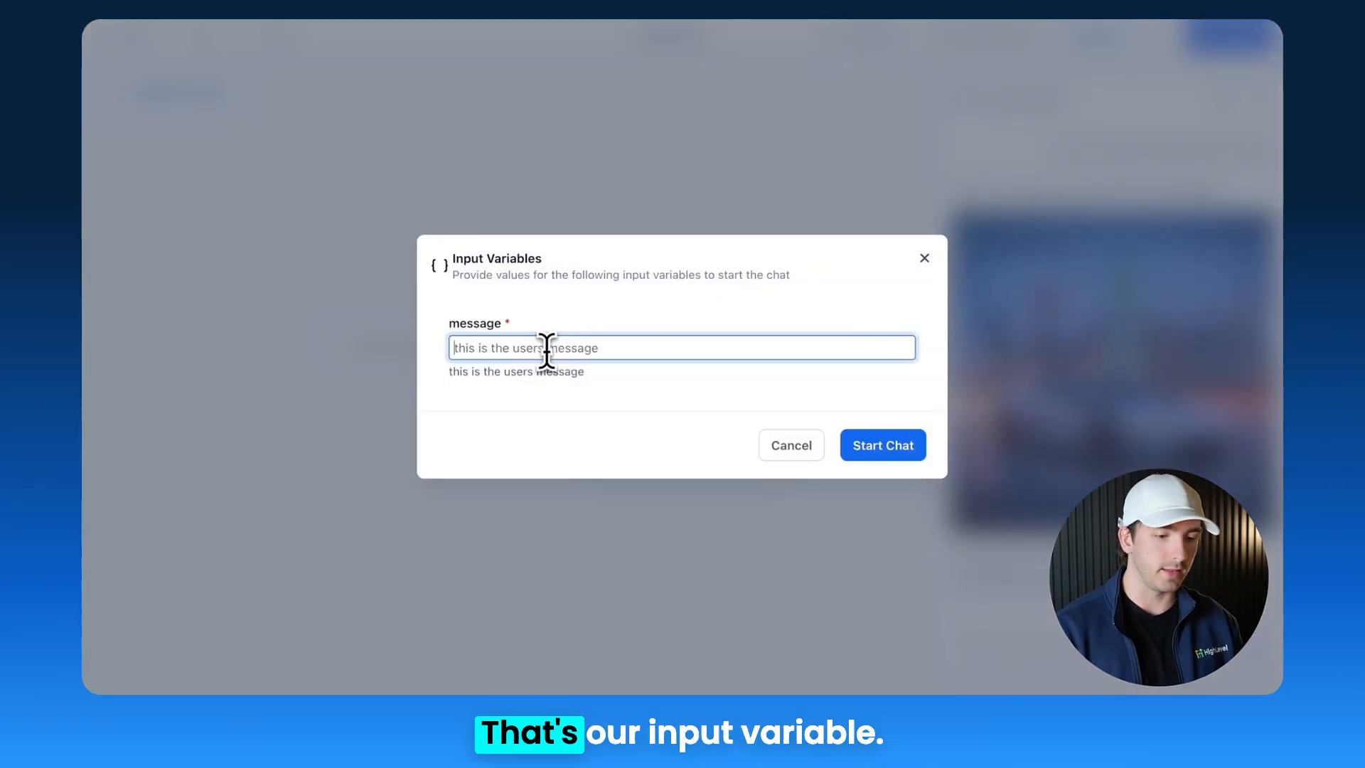
pyautogui.click(924, 258)
# Step: Extend the AI Agent's prompt with 'if not, run again.' and save the node
pyautogui.click(646, 311)
pyautogui.click(1036, 189)
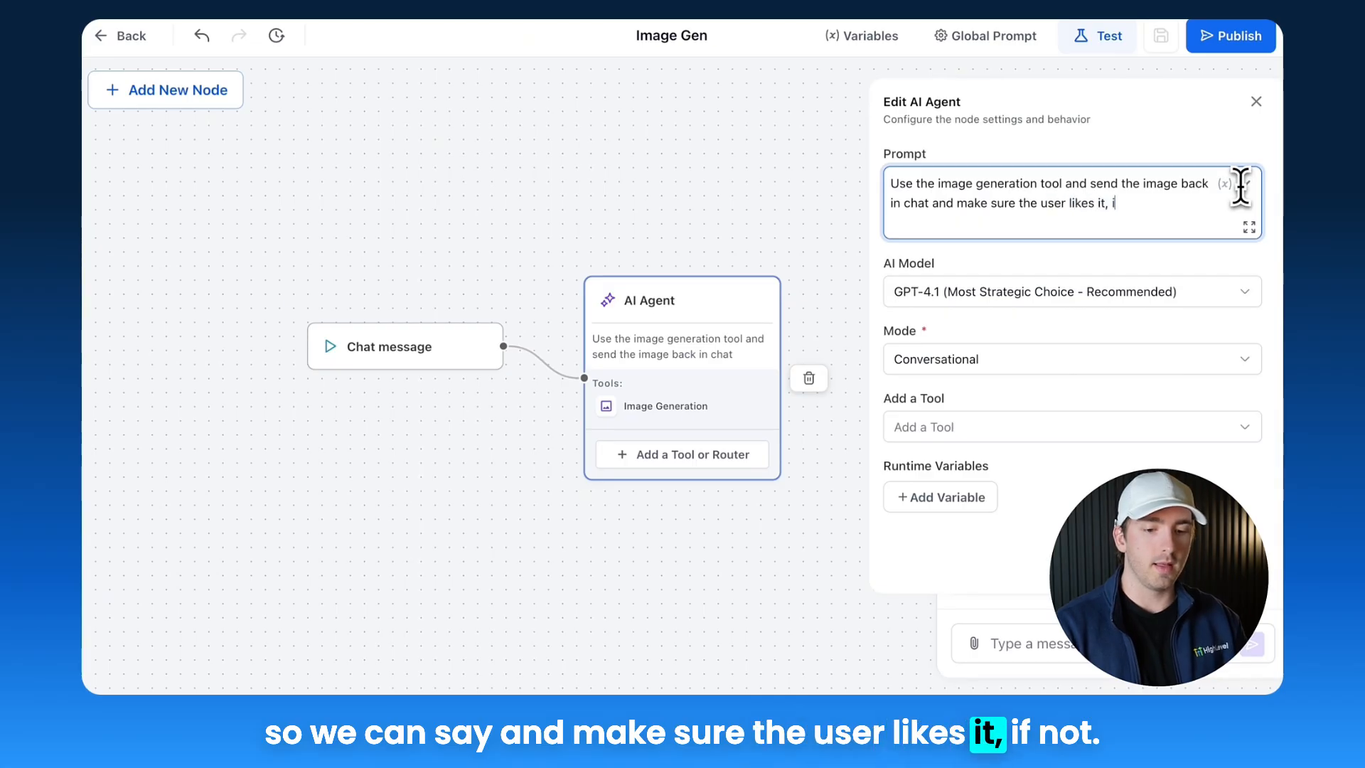
pyautogui.write('again.')
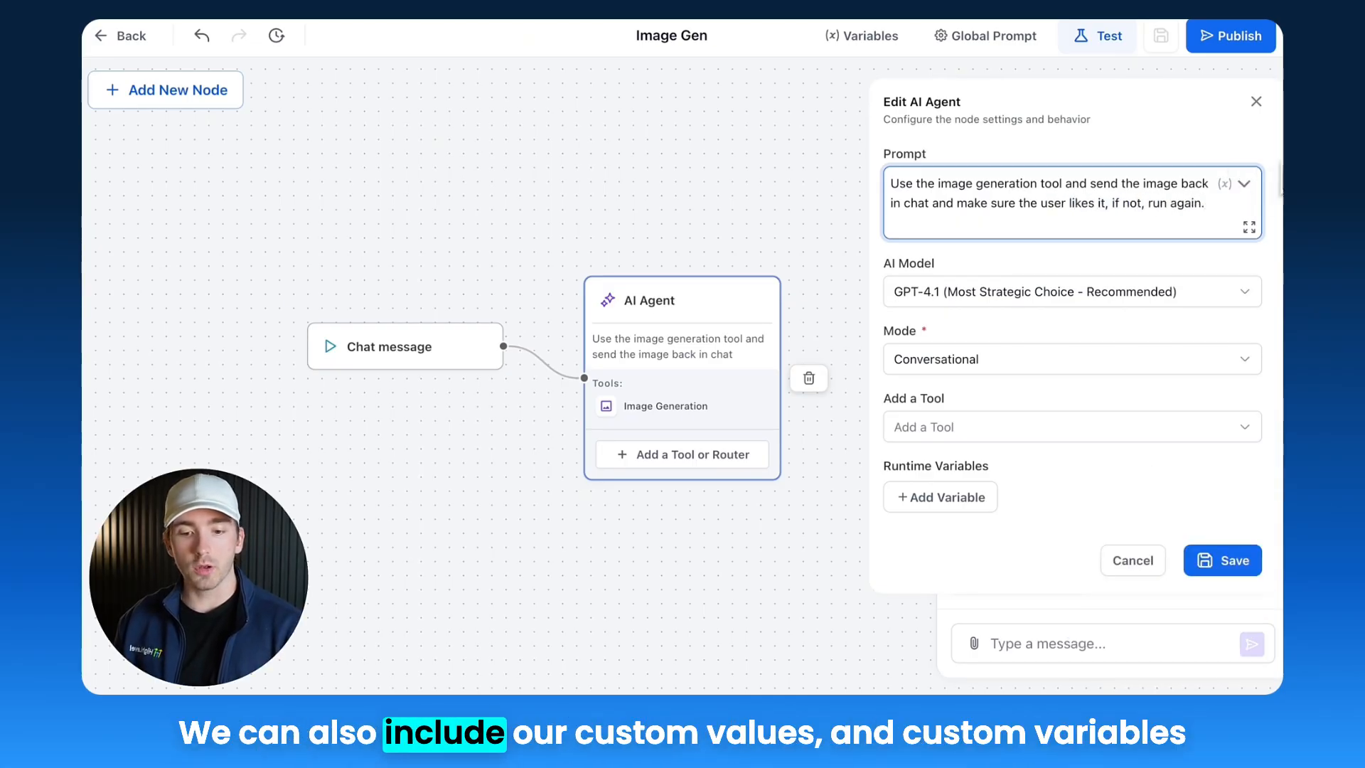
pyautogui.click(1242, 185)
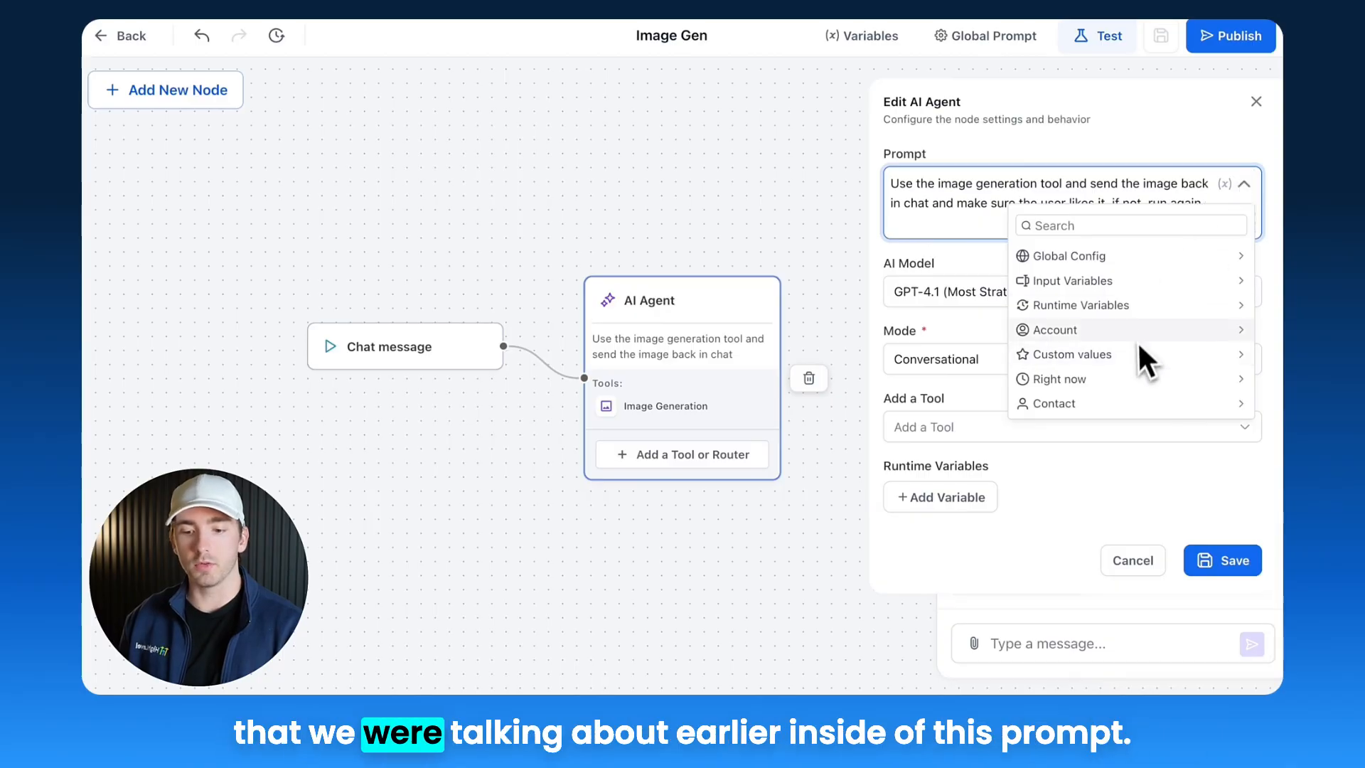
pyautogui.click(960, 202)
pyautogui.click(1230, 565)
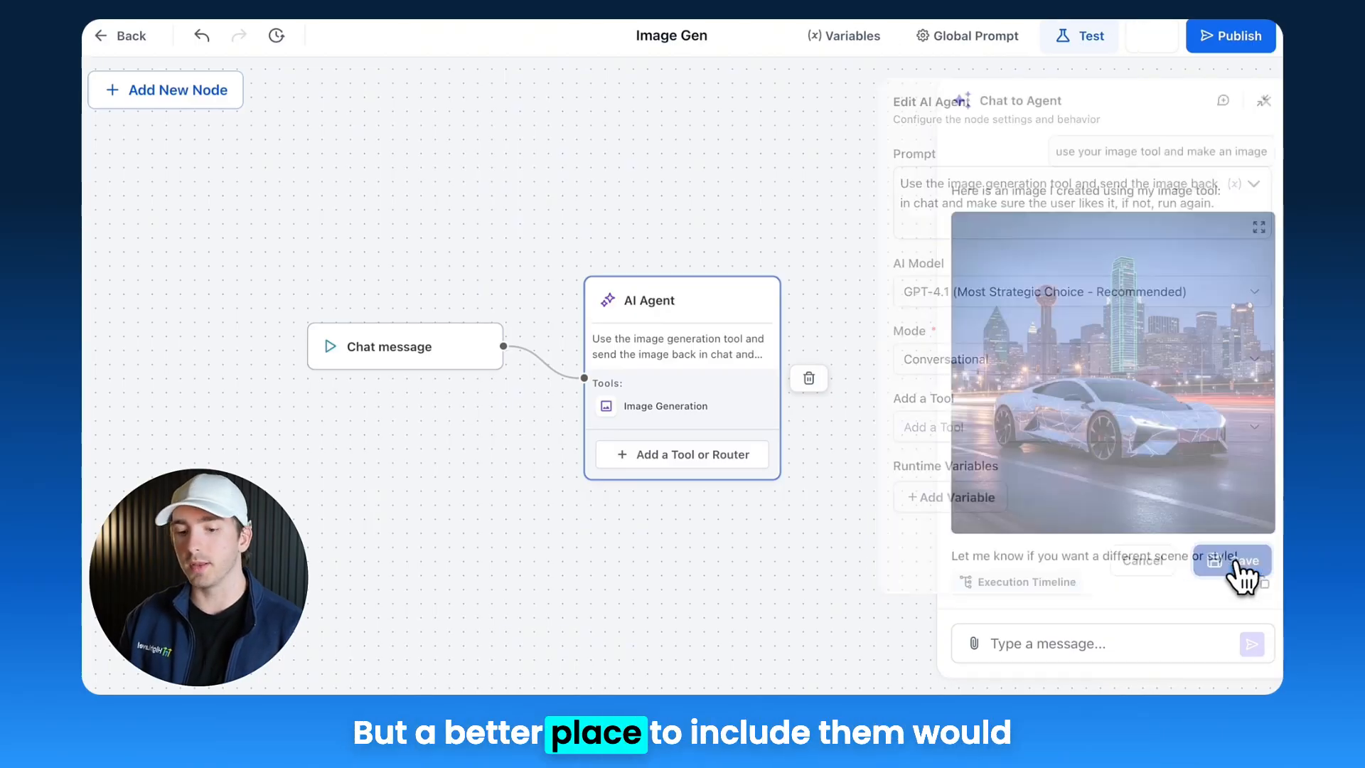
# Step: Set the Image Generation tool's image prompt to 'Make a {{inputs.message}} with the word {{custom_values.business_name}} at the top of the photo' and save
pyautogui.click(698, 427)
pyautogui.click(1040, 397)
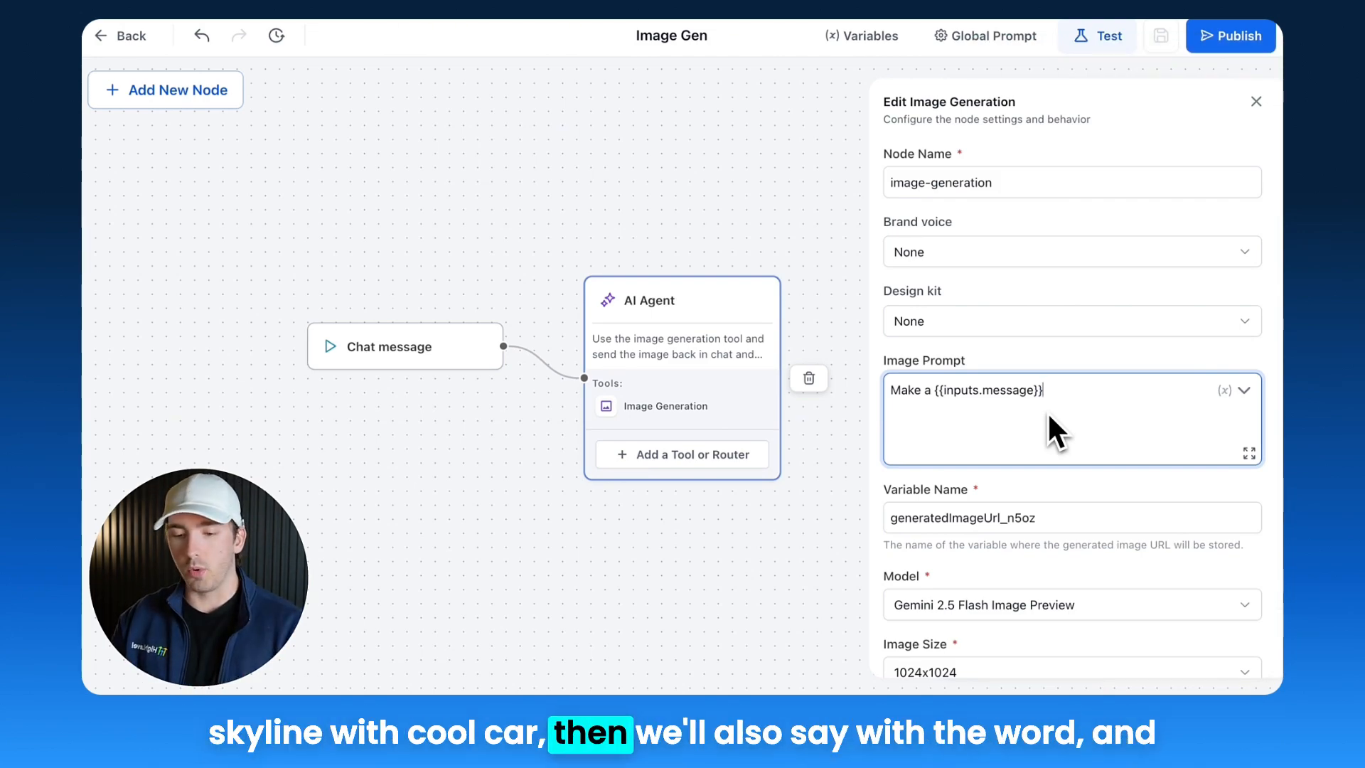
pyautogui.write('with the wrod')
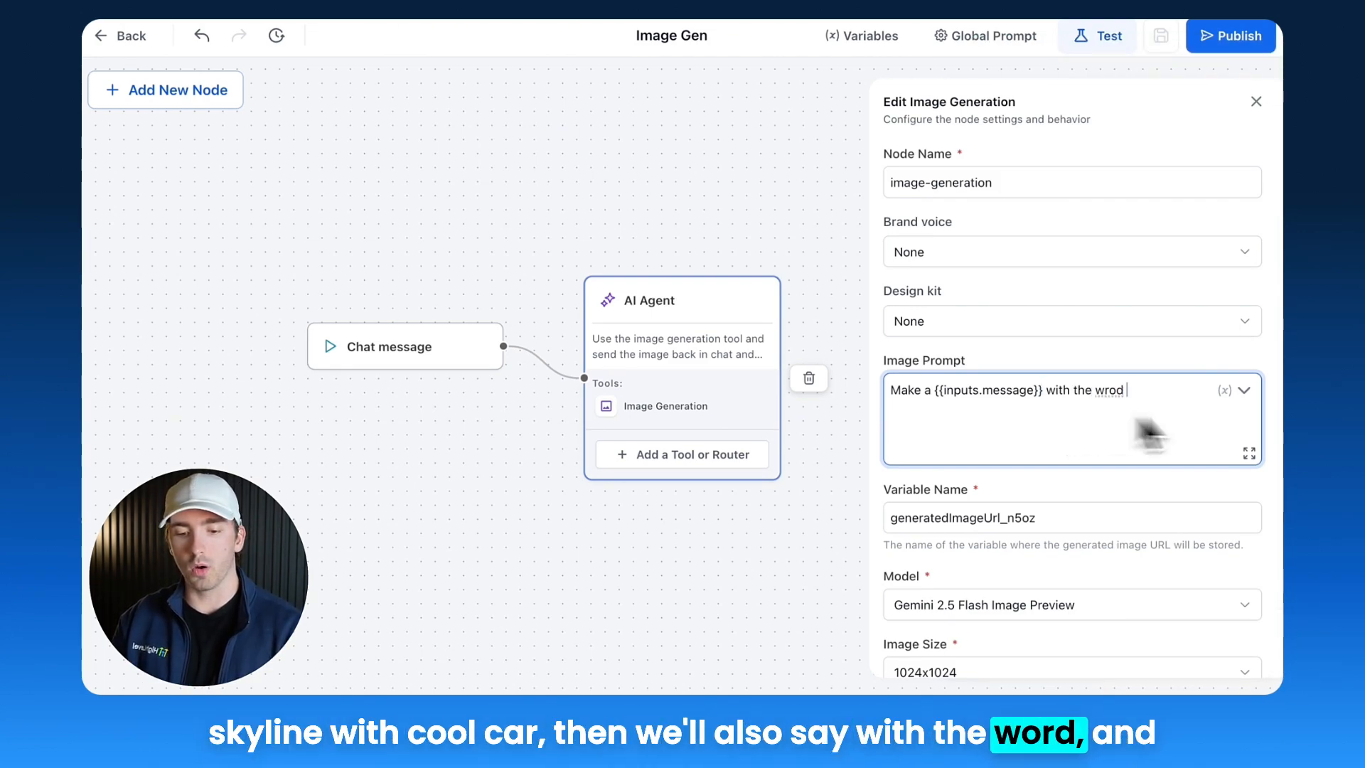
pyautogui.click(1243, 390)
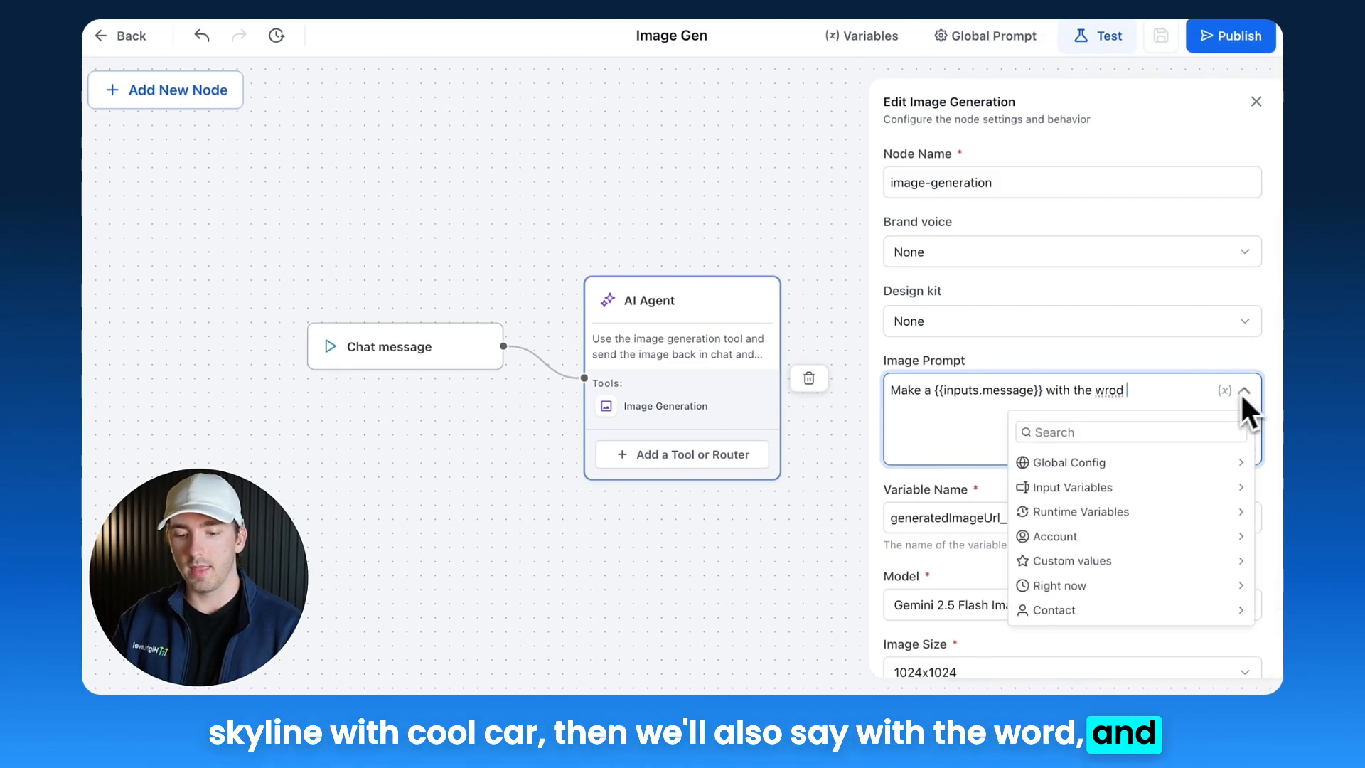
pyautogui.click(1078, 561)
pyautogui.click(1082, 489)
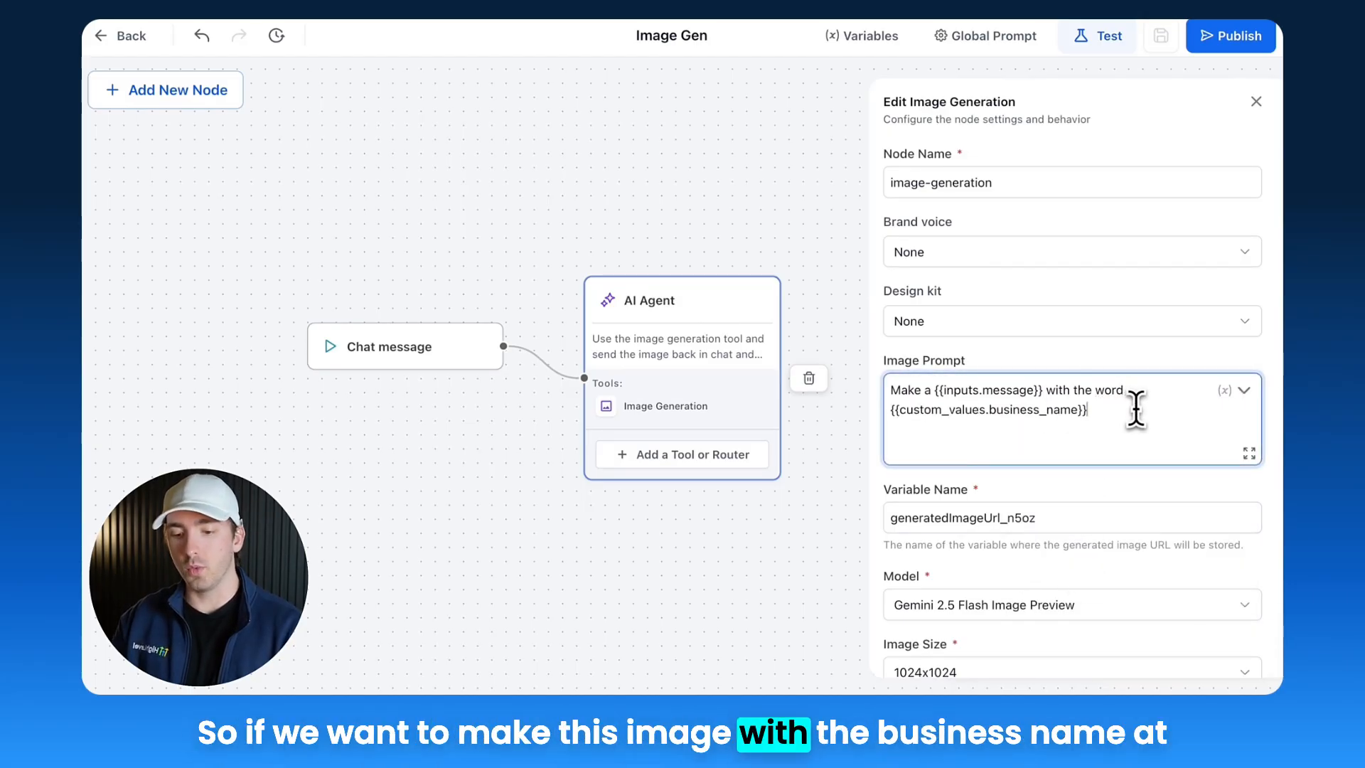
pyautogui.write('at the top of the photo')
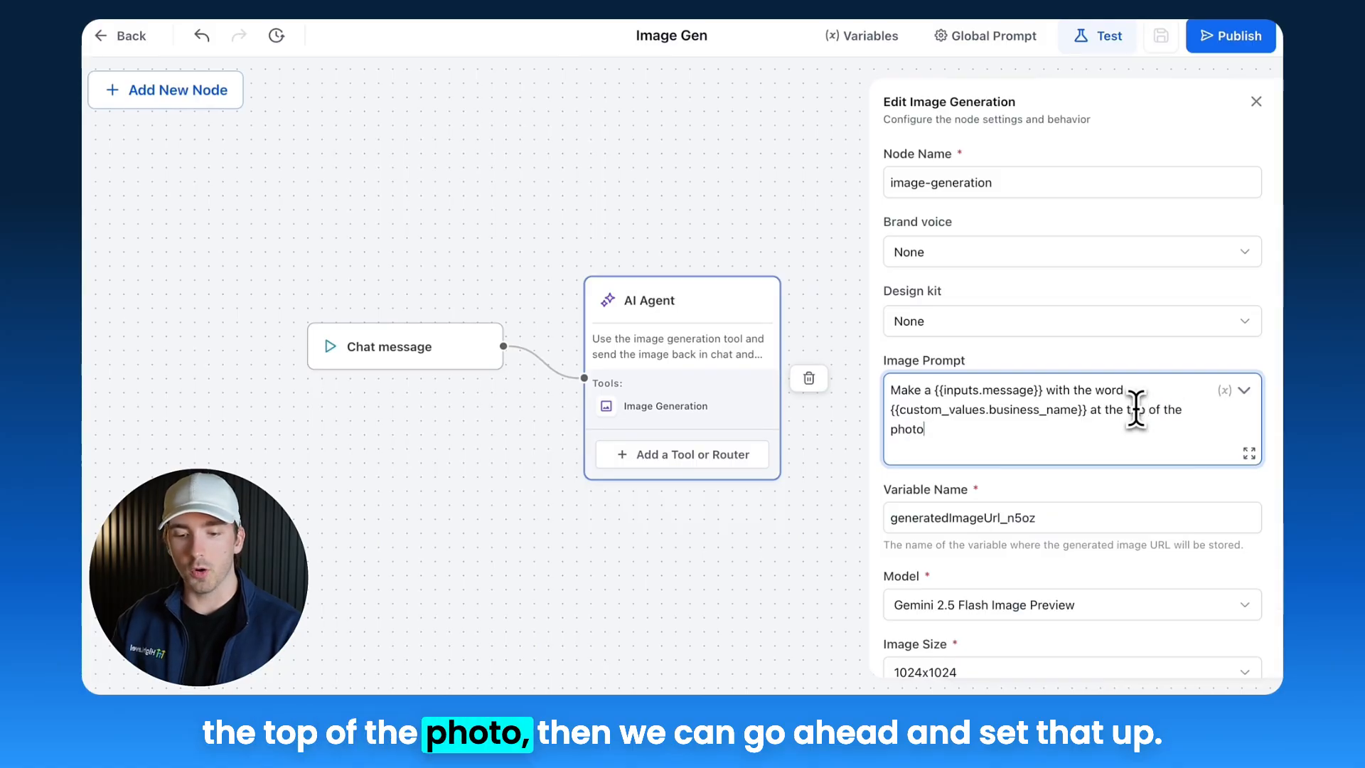
pyautogui.scroll(-3, 1138, 512)
pyautogui.click(1227, 644)
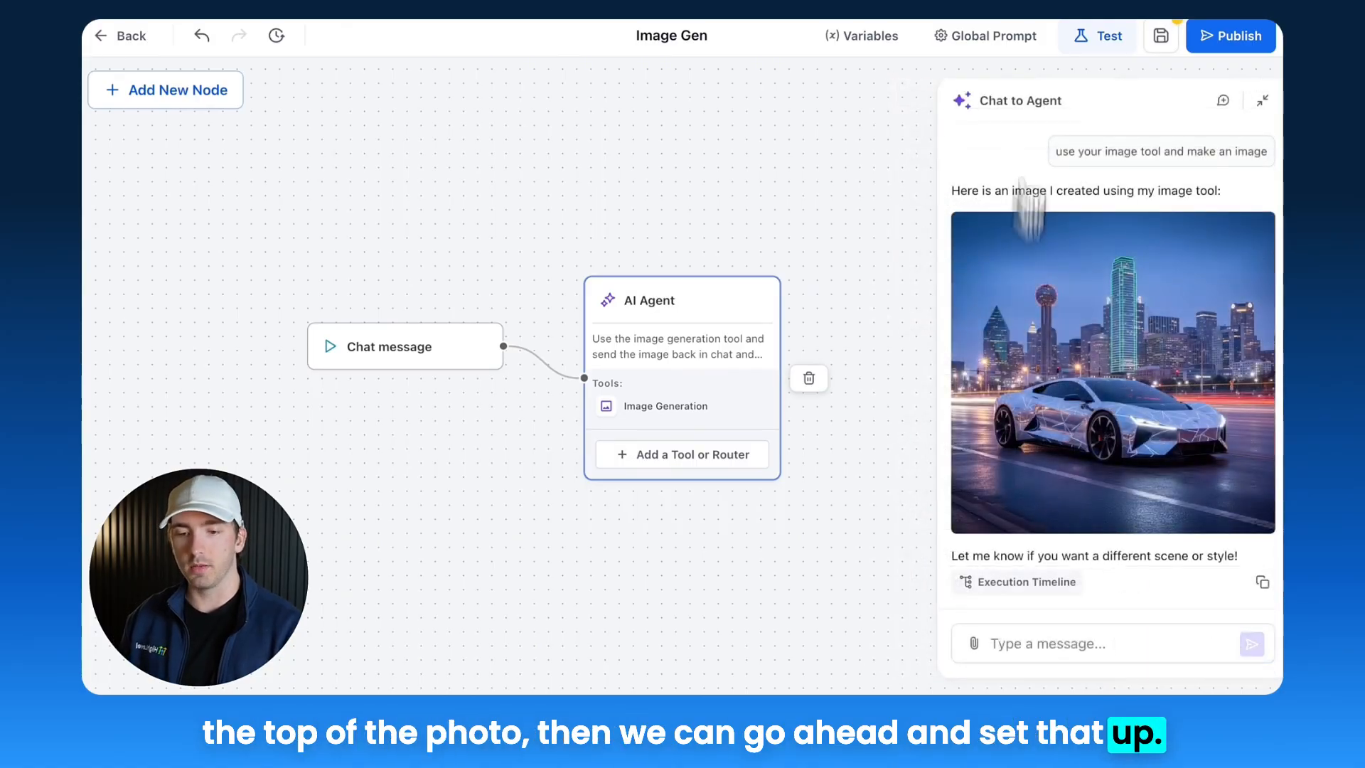
# Step: Save the flow and send the test chat message 'create the image'
pyautogui.click(1161, 35)
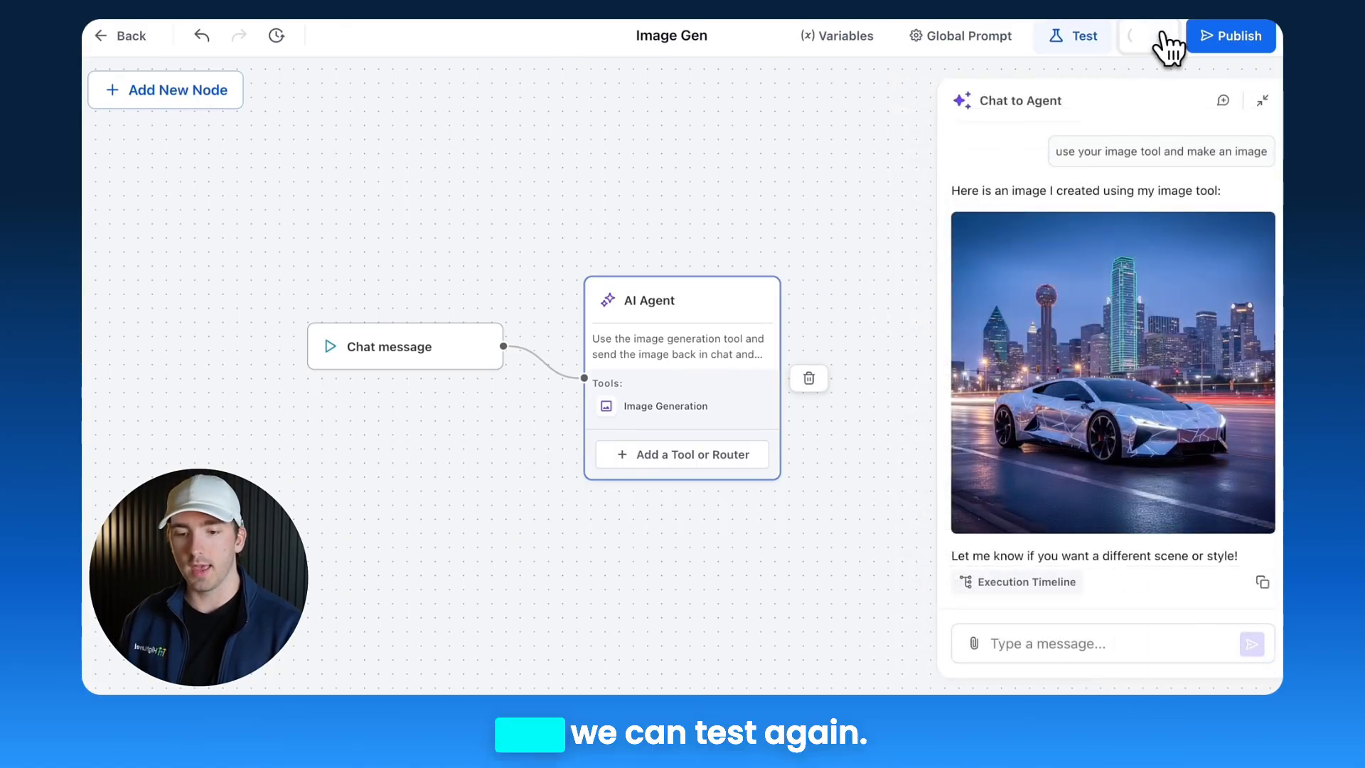
pyautogui.click(1052, 642)
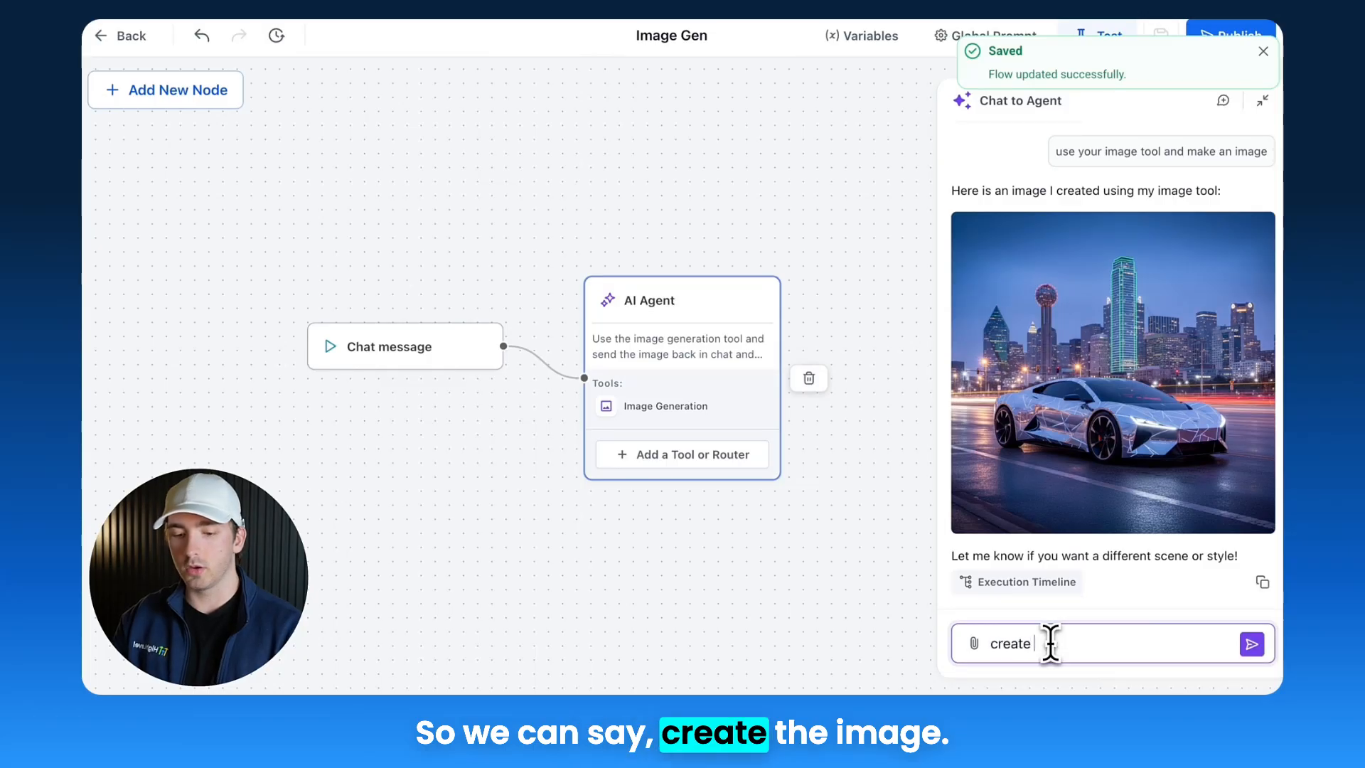
pyautogui.write('create the image')
pyautogui.press('Return')
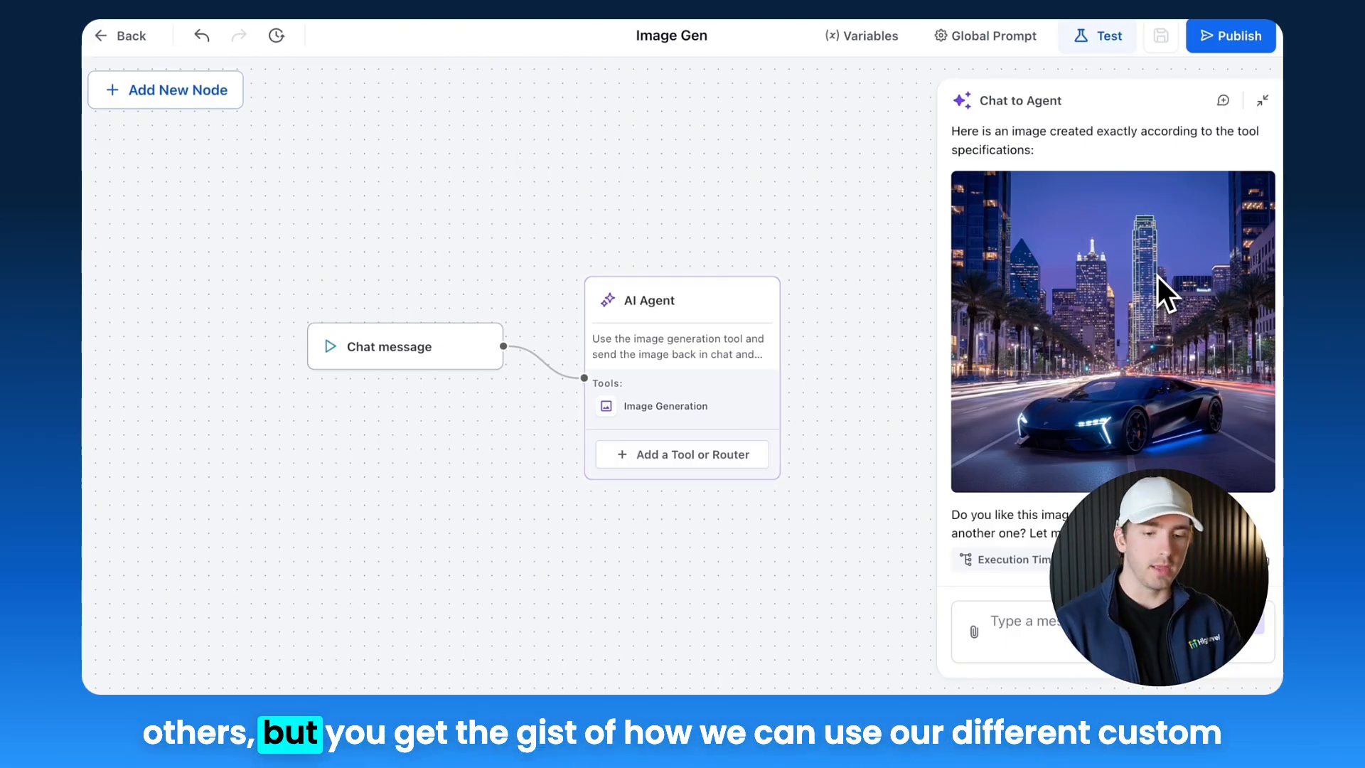
# Step: Review the Image Generation prompt and browse the AI Agent prompt's variable categories, including Contact fields
pyautogui.click(644, 409)
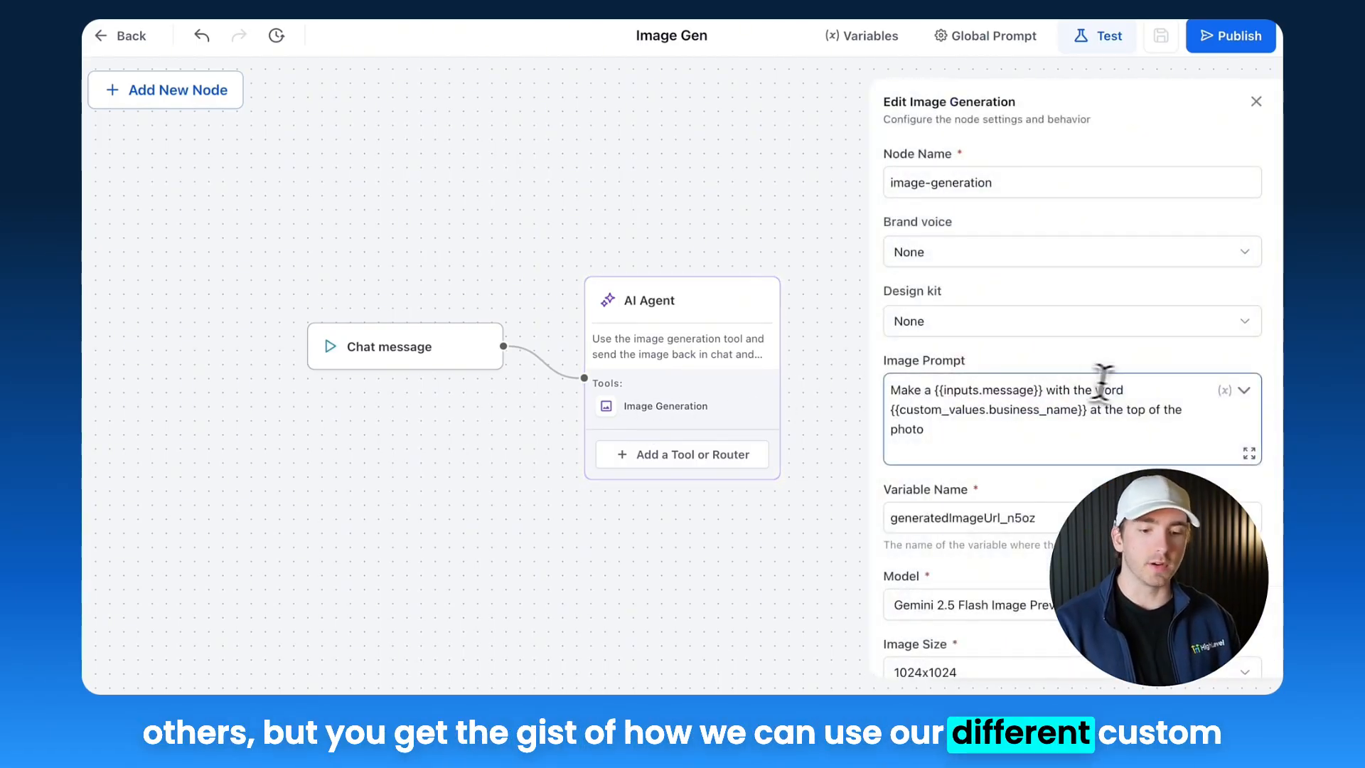
pyautogui.tripleClick(1051, 417)
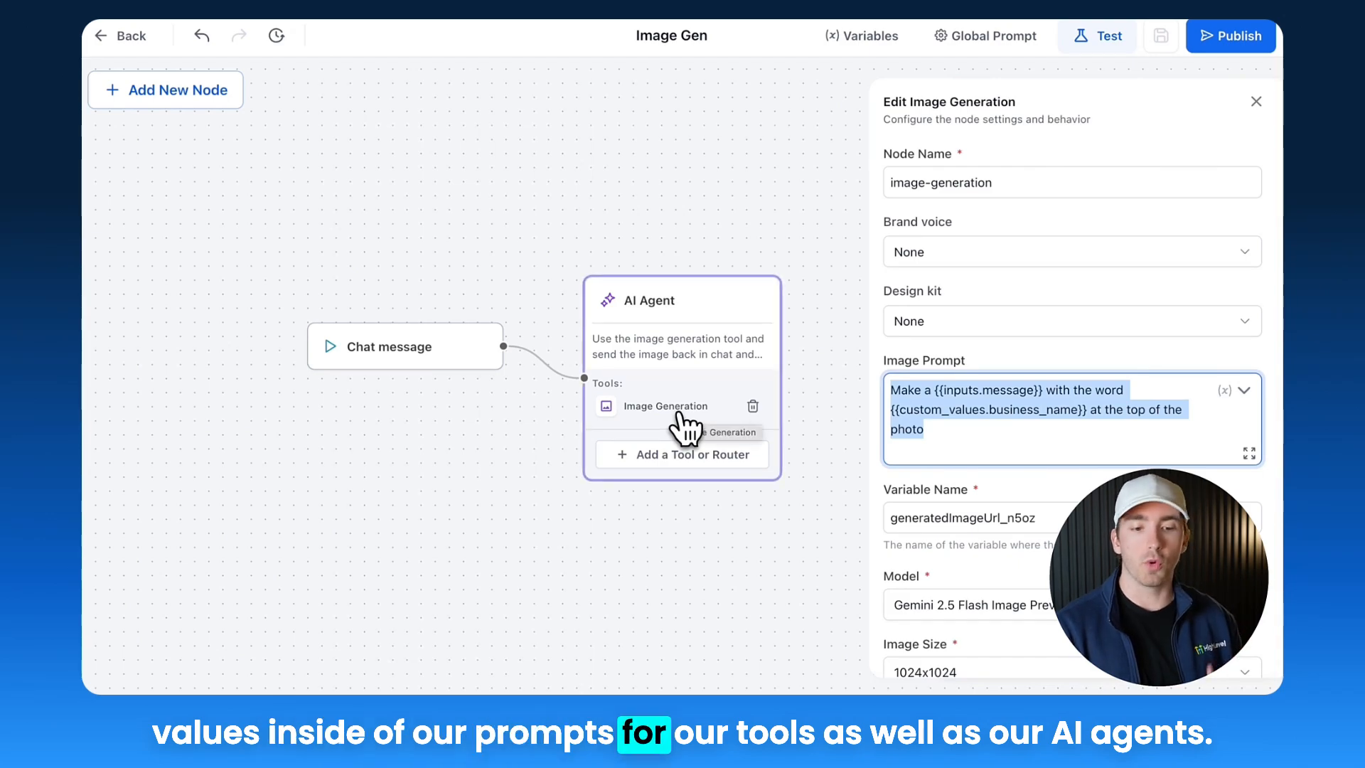
pyautogui.click(682, 320)
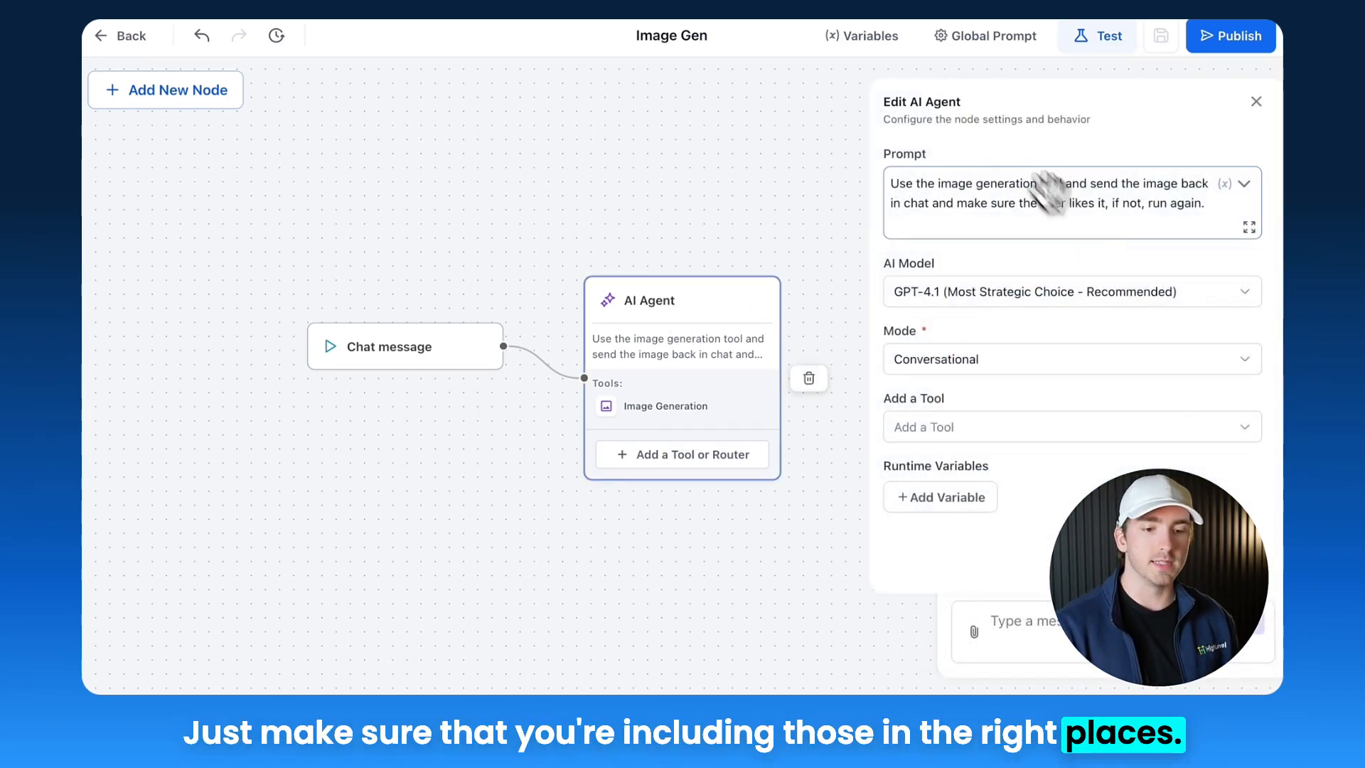
pyautogui.click(1242, 184)
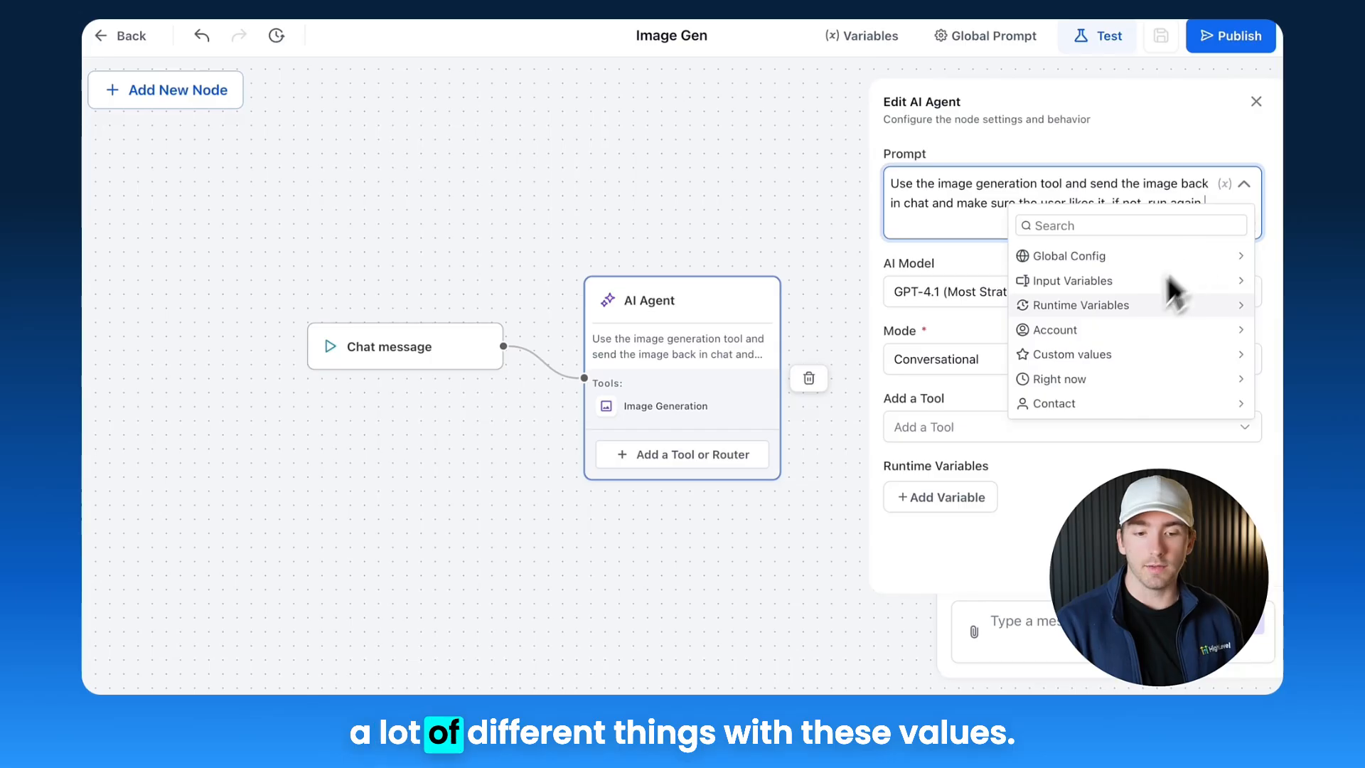
pyautogui.click(1116, 412)
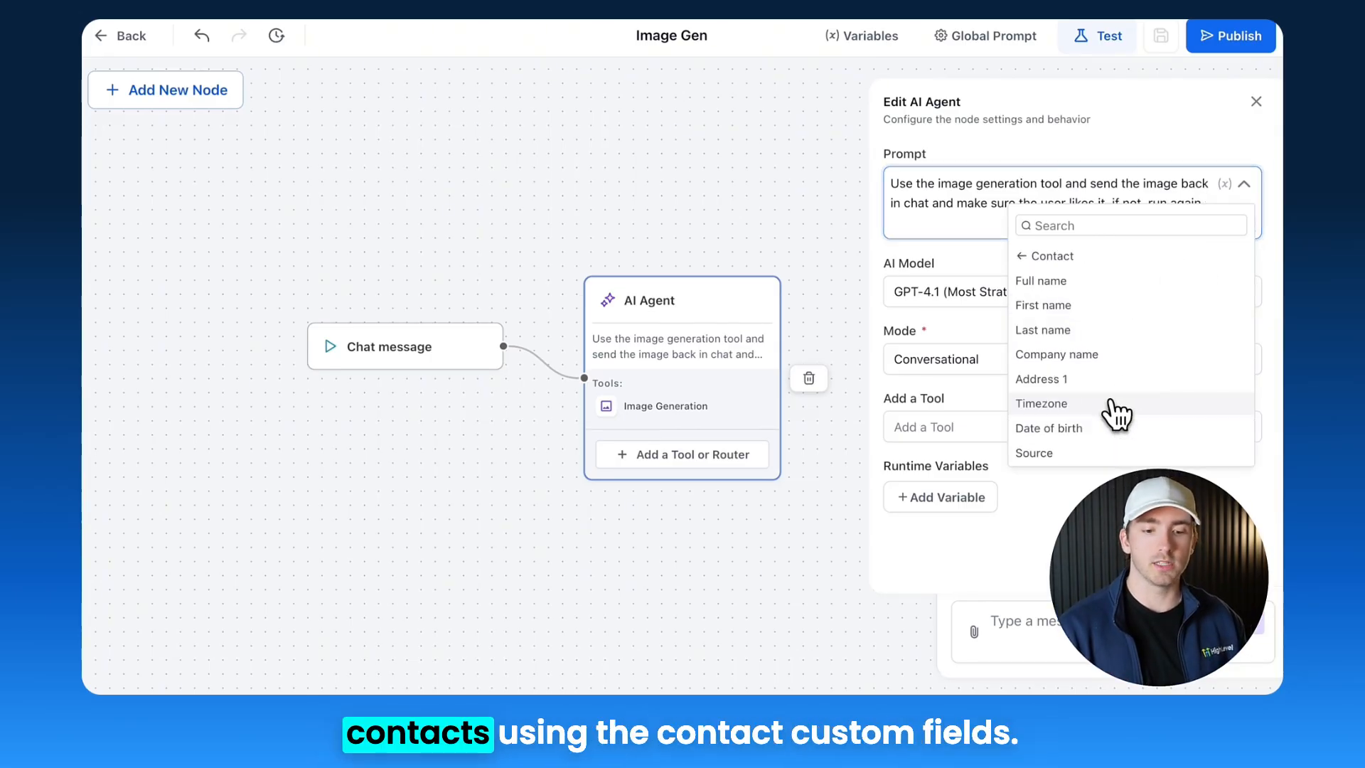
pyautogui.click(1040, 256)
pyautogui.click(1244, 183)
pyautogui.click(1256, 101)
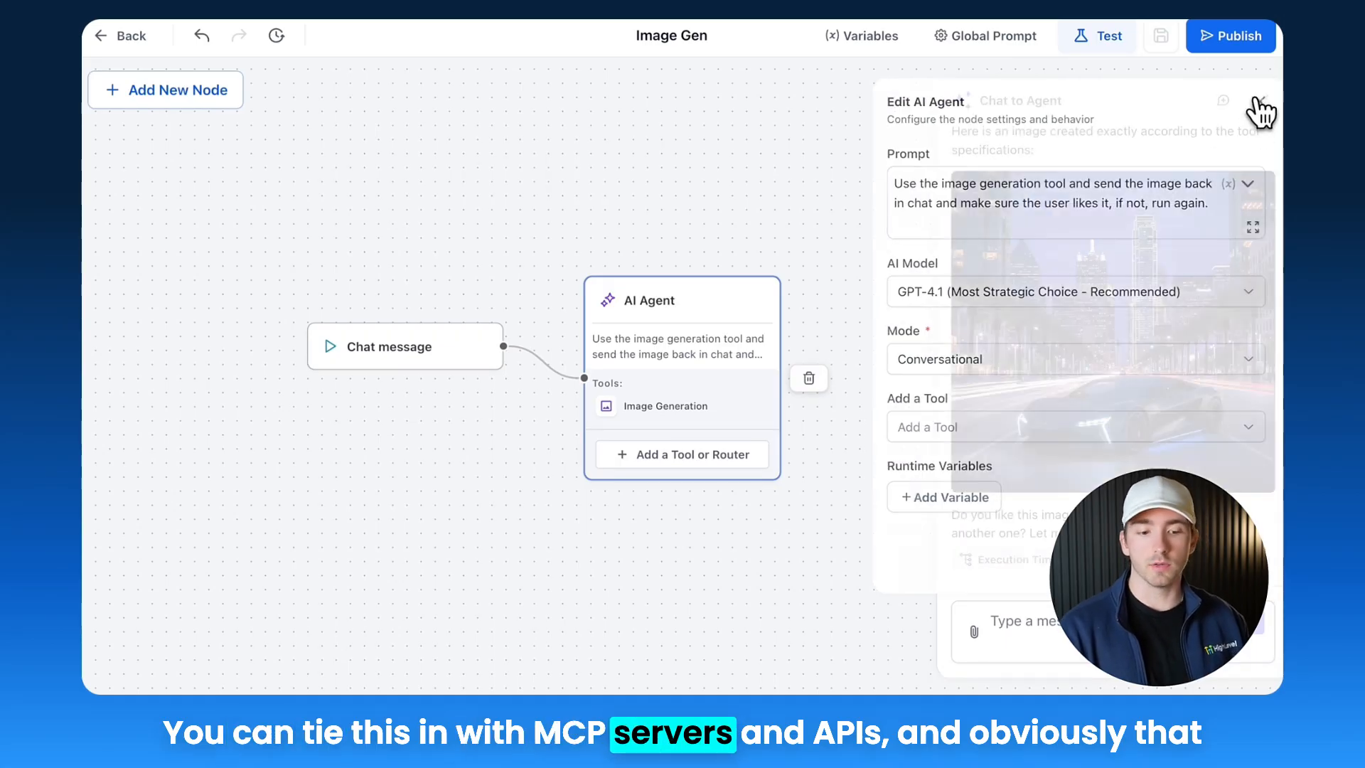
pyautogui.click(1259, 101)
pyautogui.scroll(-3, 1004, 224)
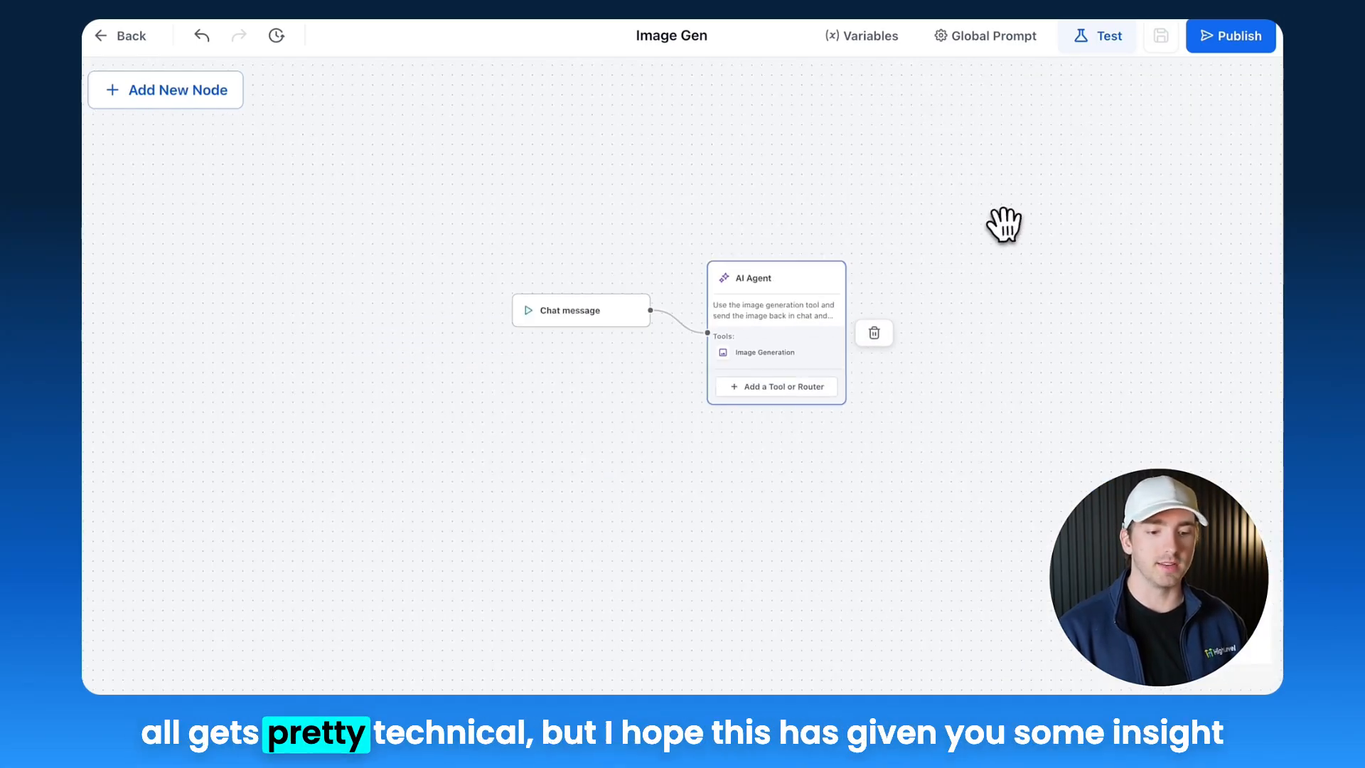
pyautogui.scroll(1, 1004, 224)
pyautogui.moveTo(1003, 224); pyautogui.dragTo(955, 221)
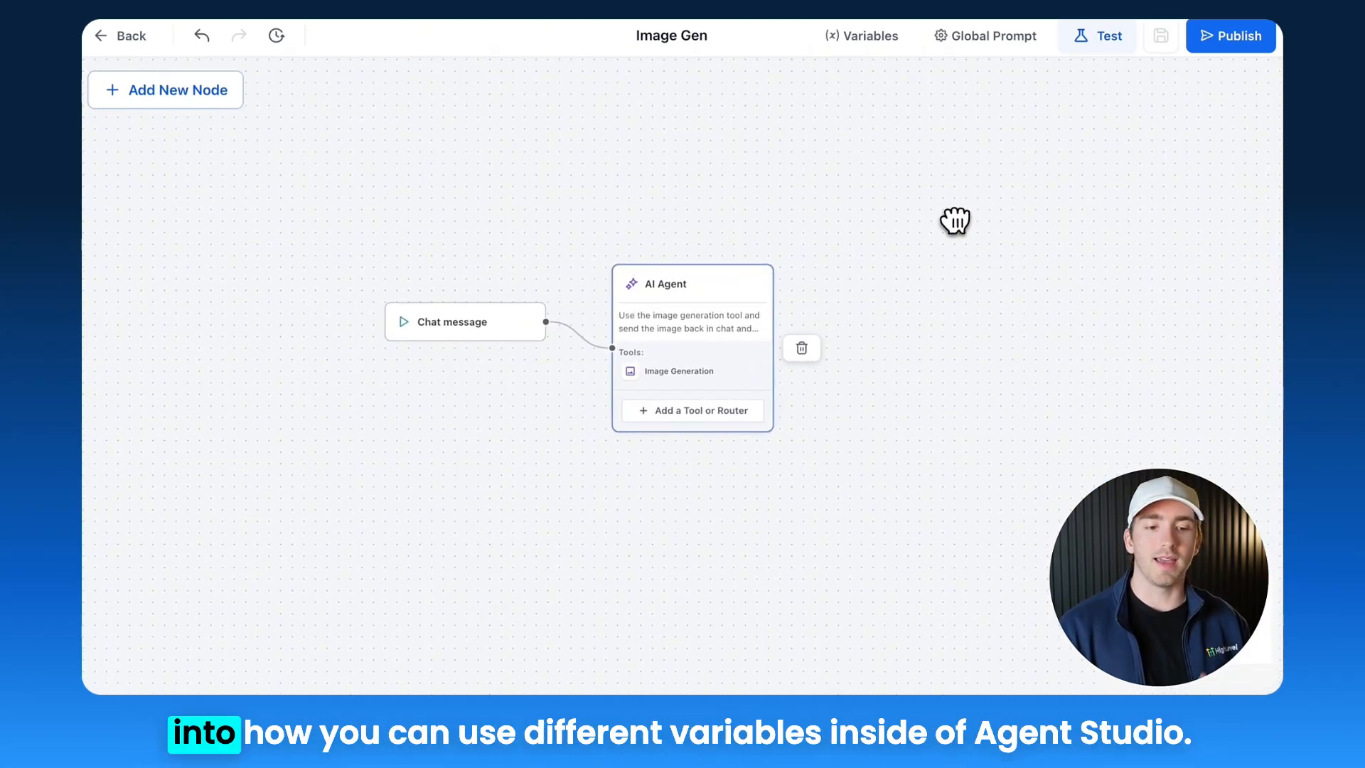